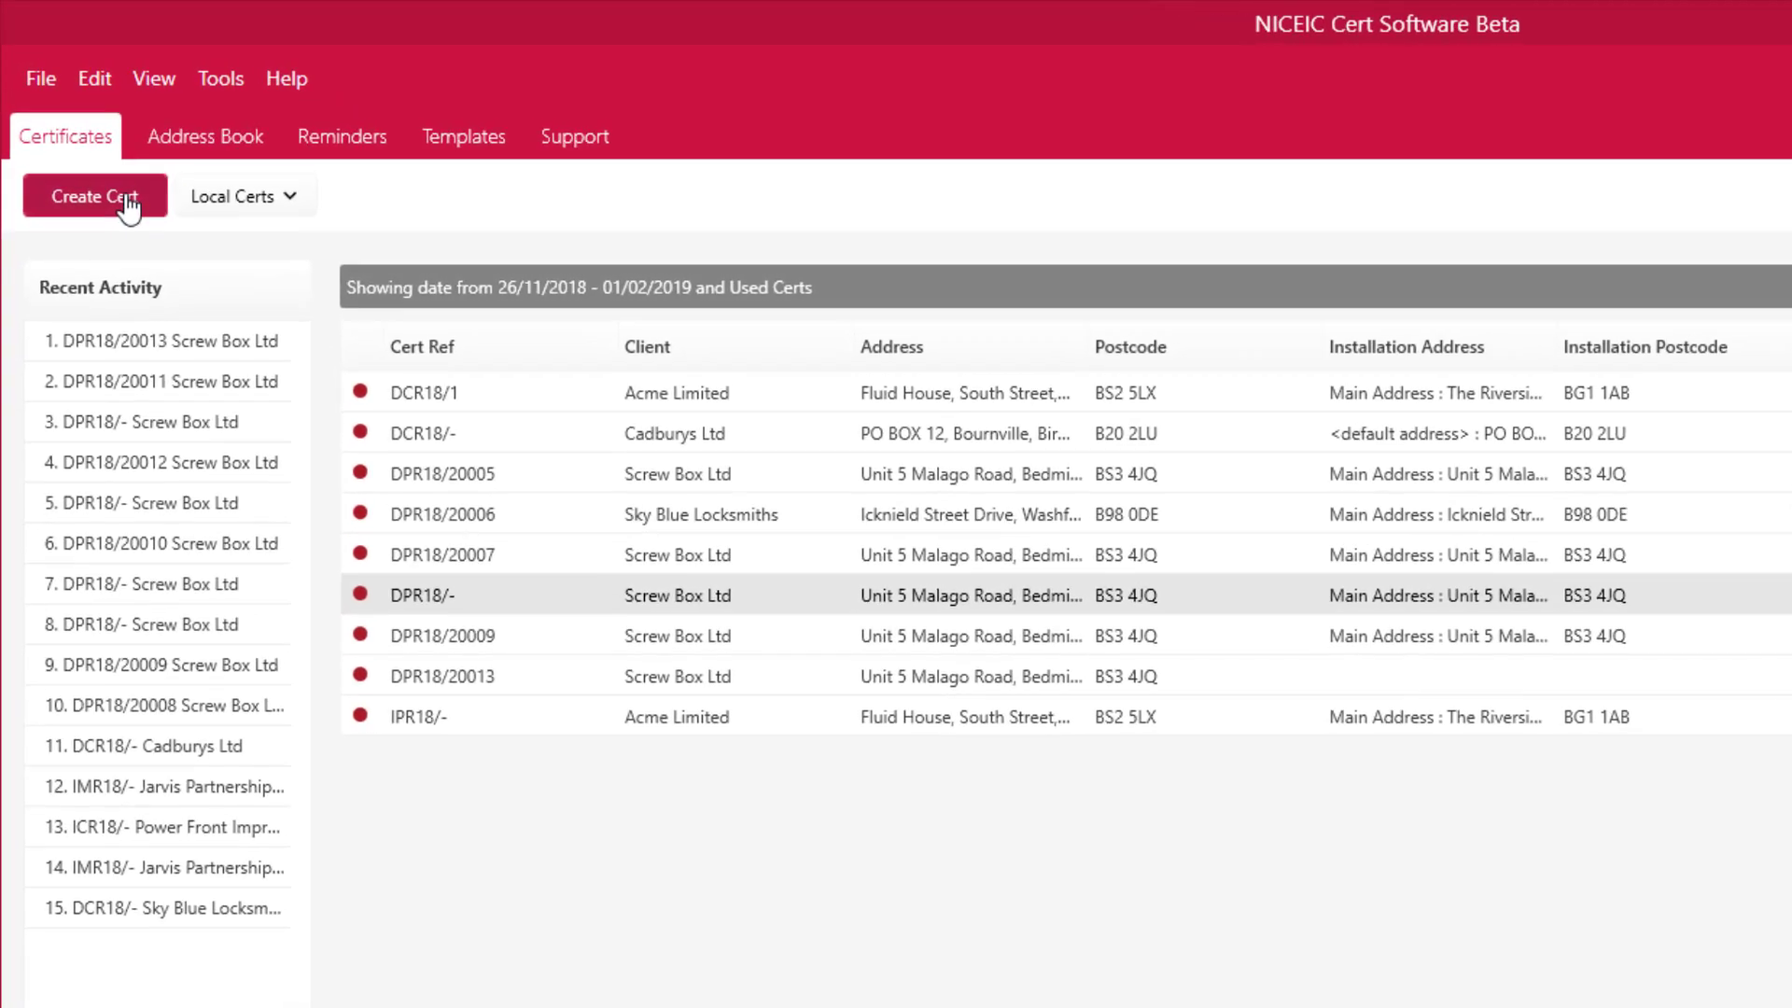
Open the Create Cert dialog from the Certificates tab to start a new certificate.
click(125, 199)
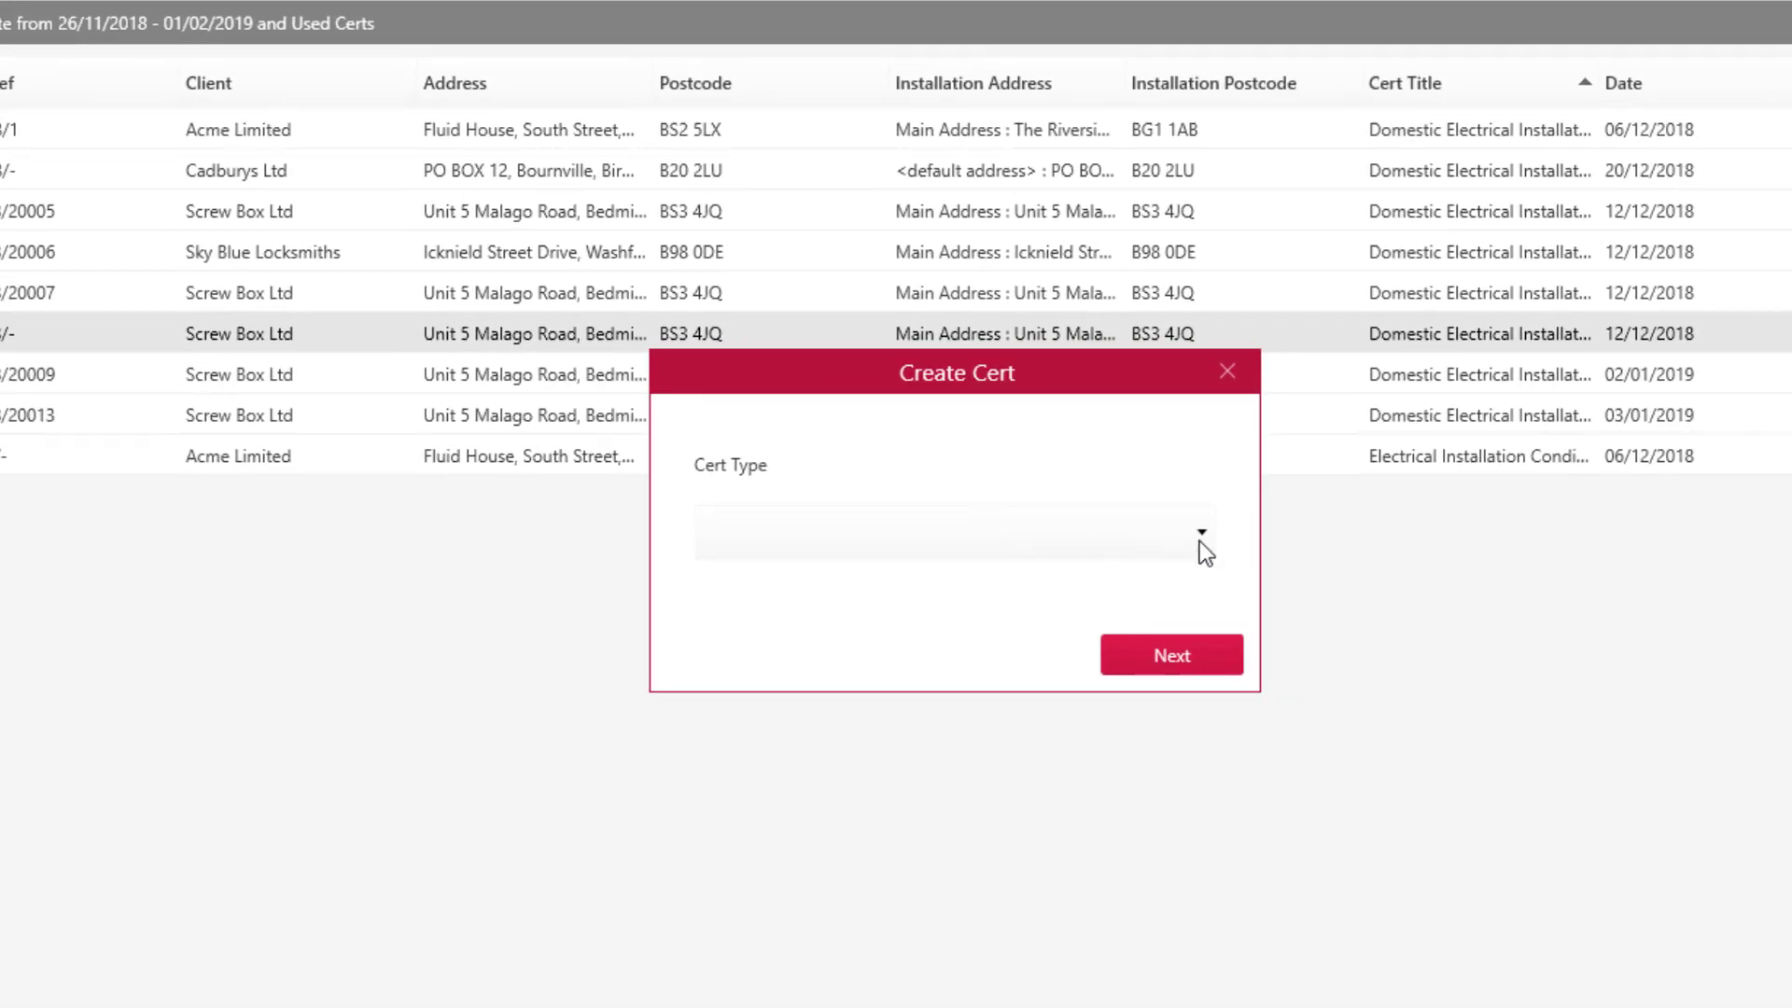
Choose DPR18 Domestic Electrical Installation Condition Report as the certificate type and continue.
click(1201, 541)
scroll(1073, 420, down, 1)
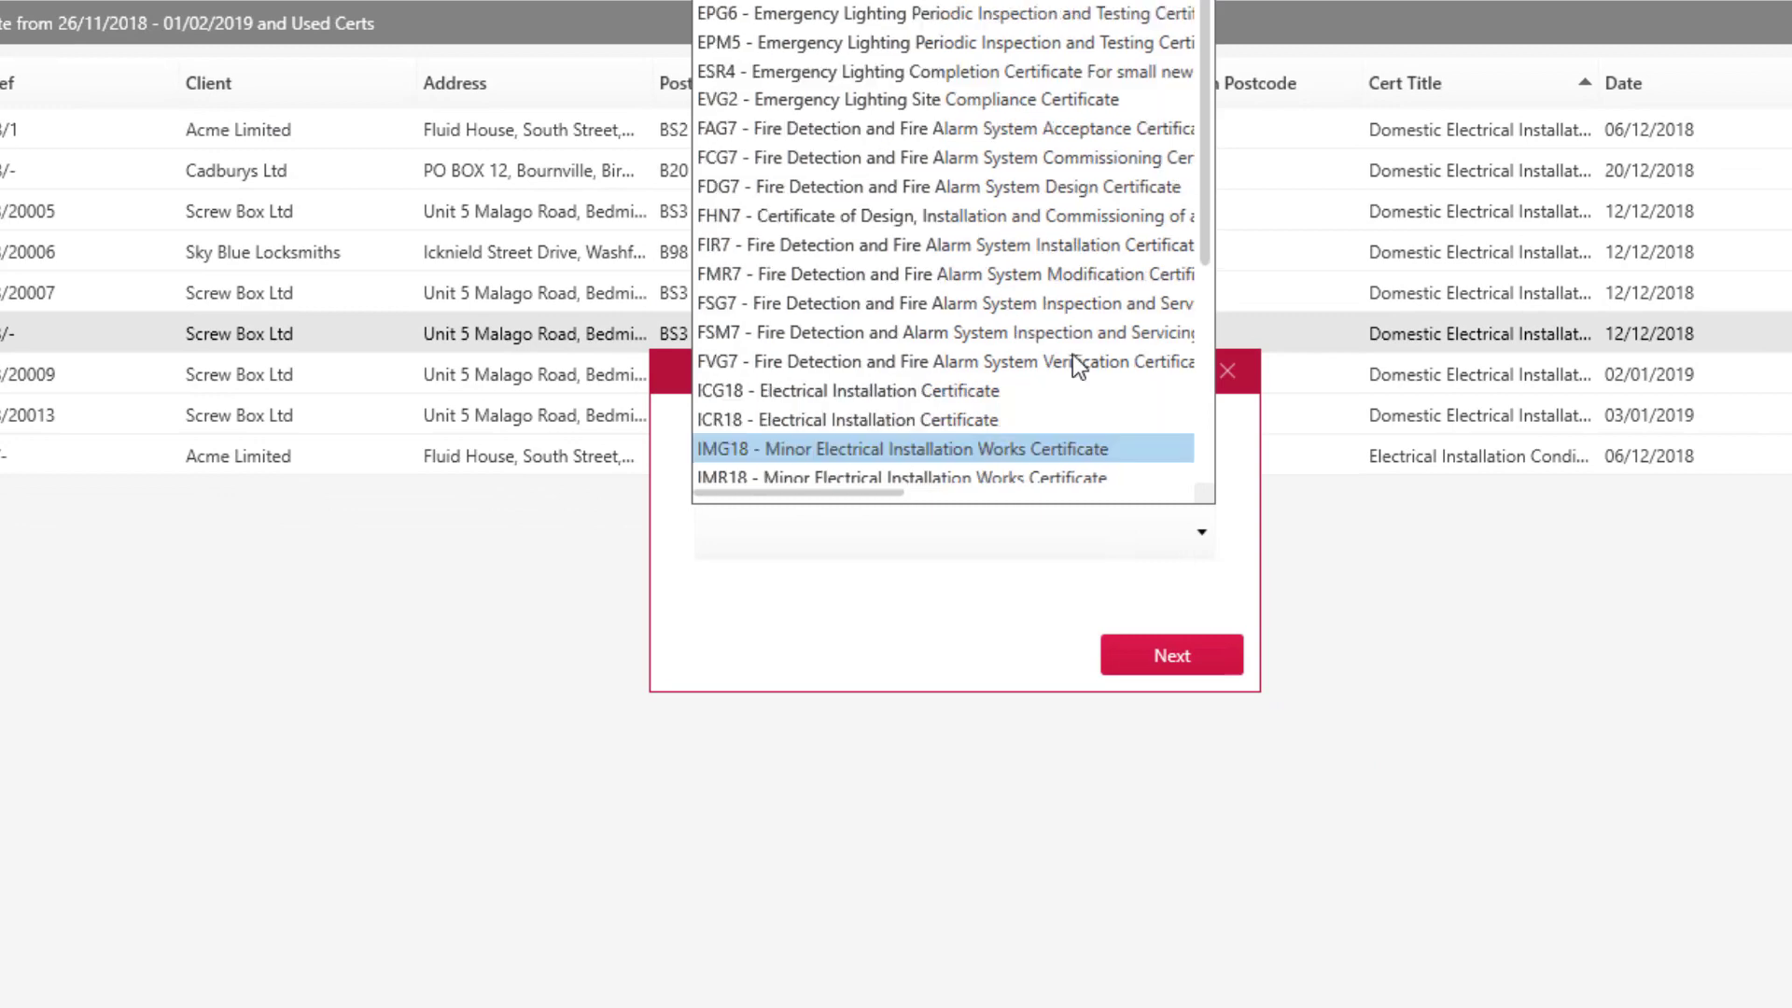
click(1017, 3)
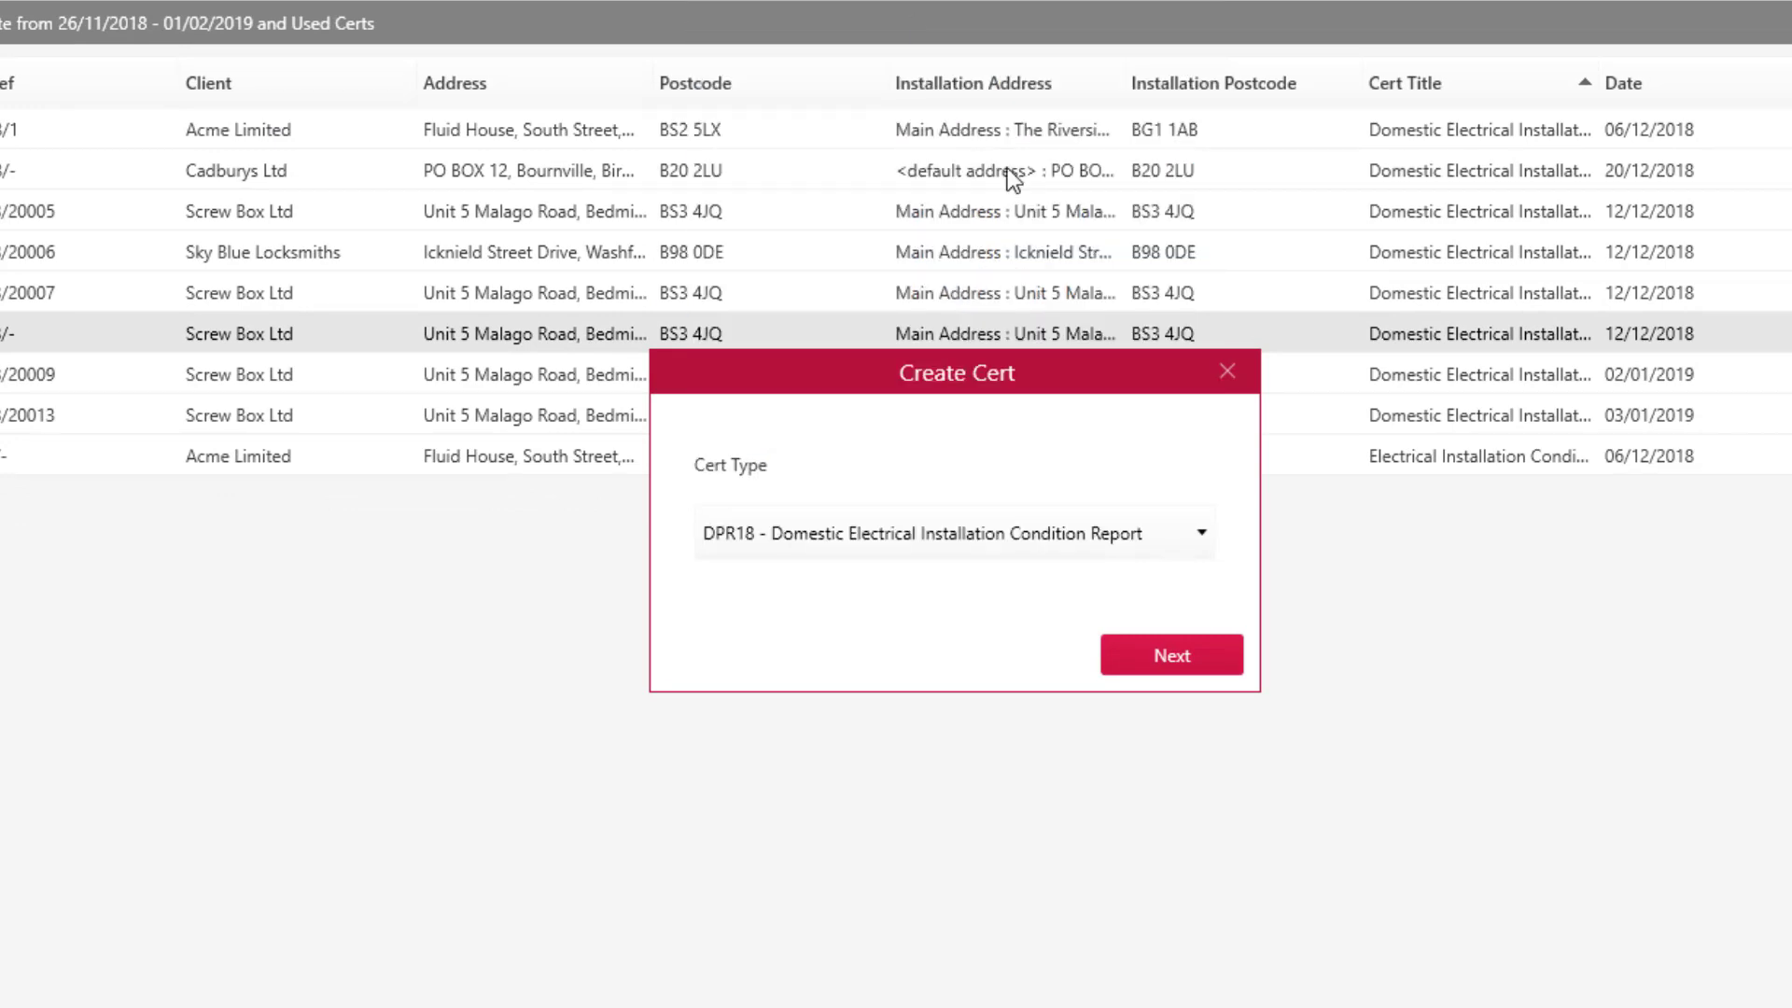
click(1130, 650)
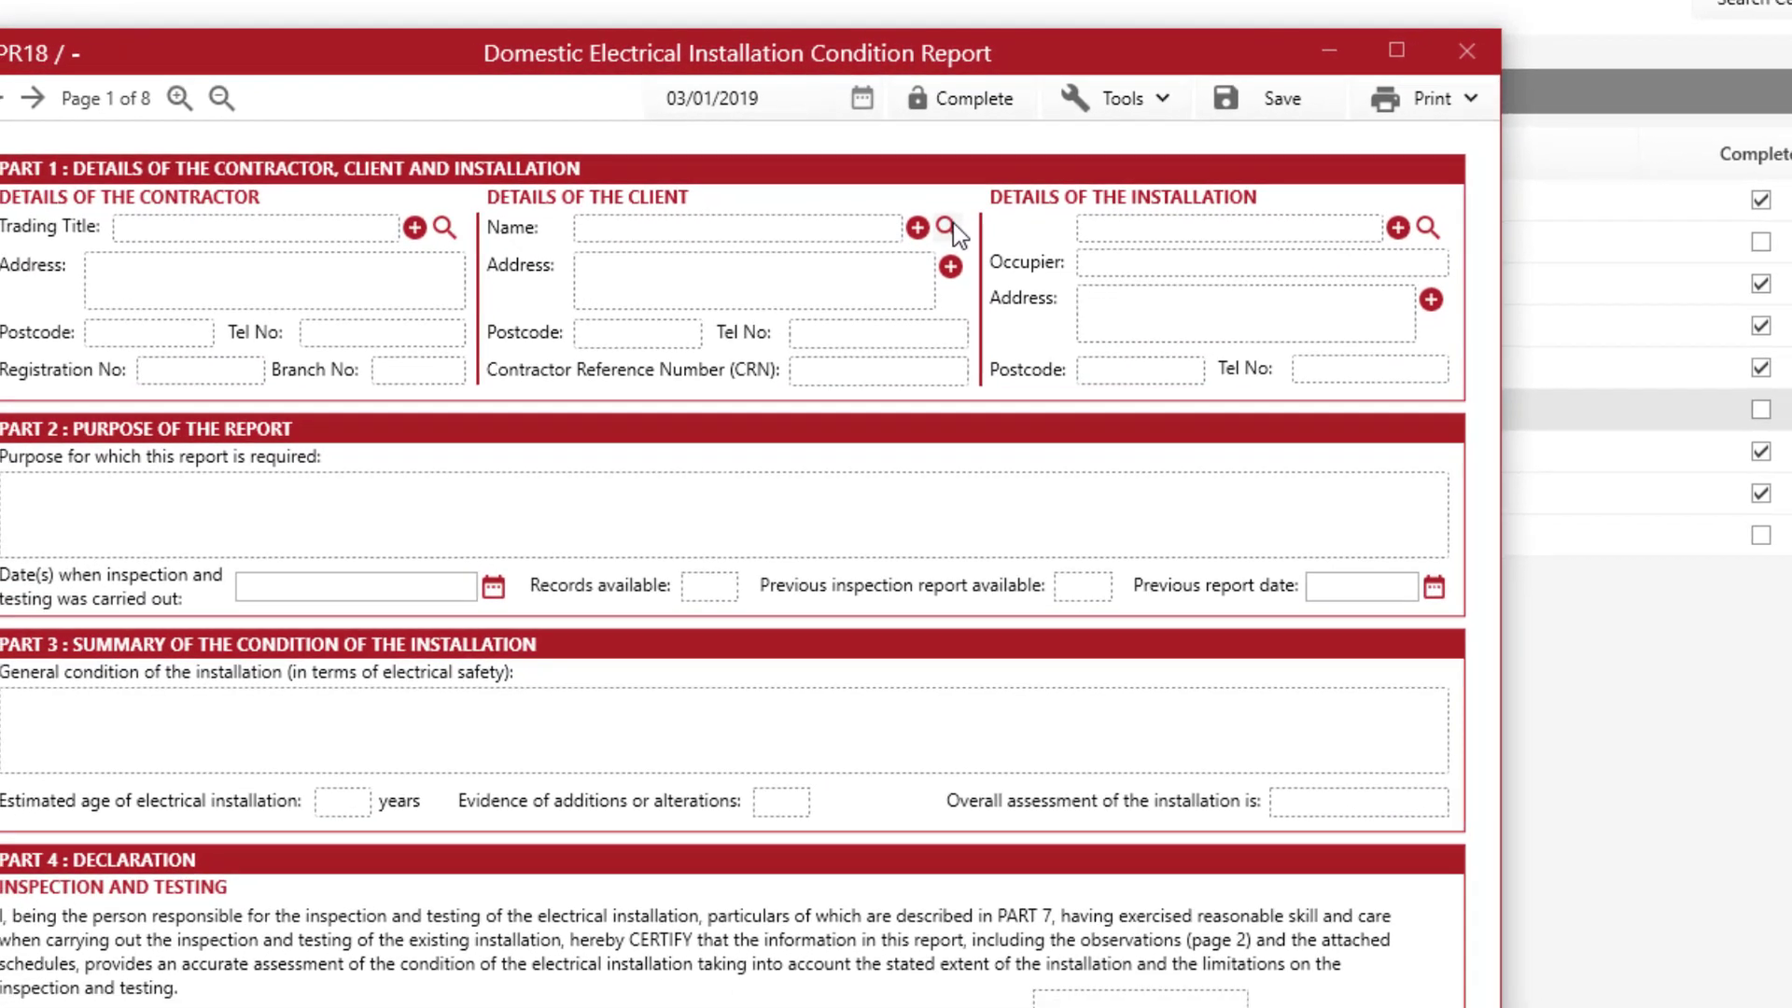
Set the client to Screw Box Ltd, using its address with a phone number.
click(950, 233)
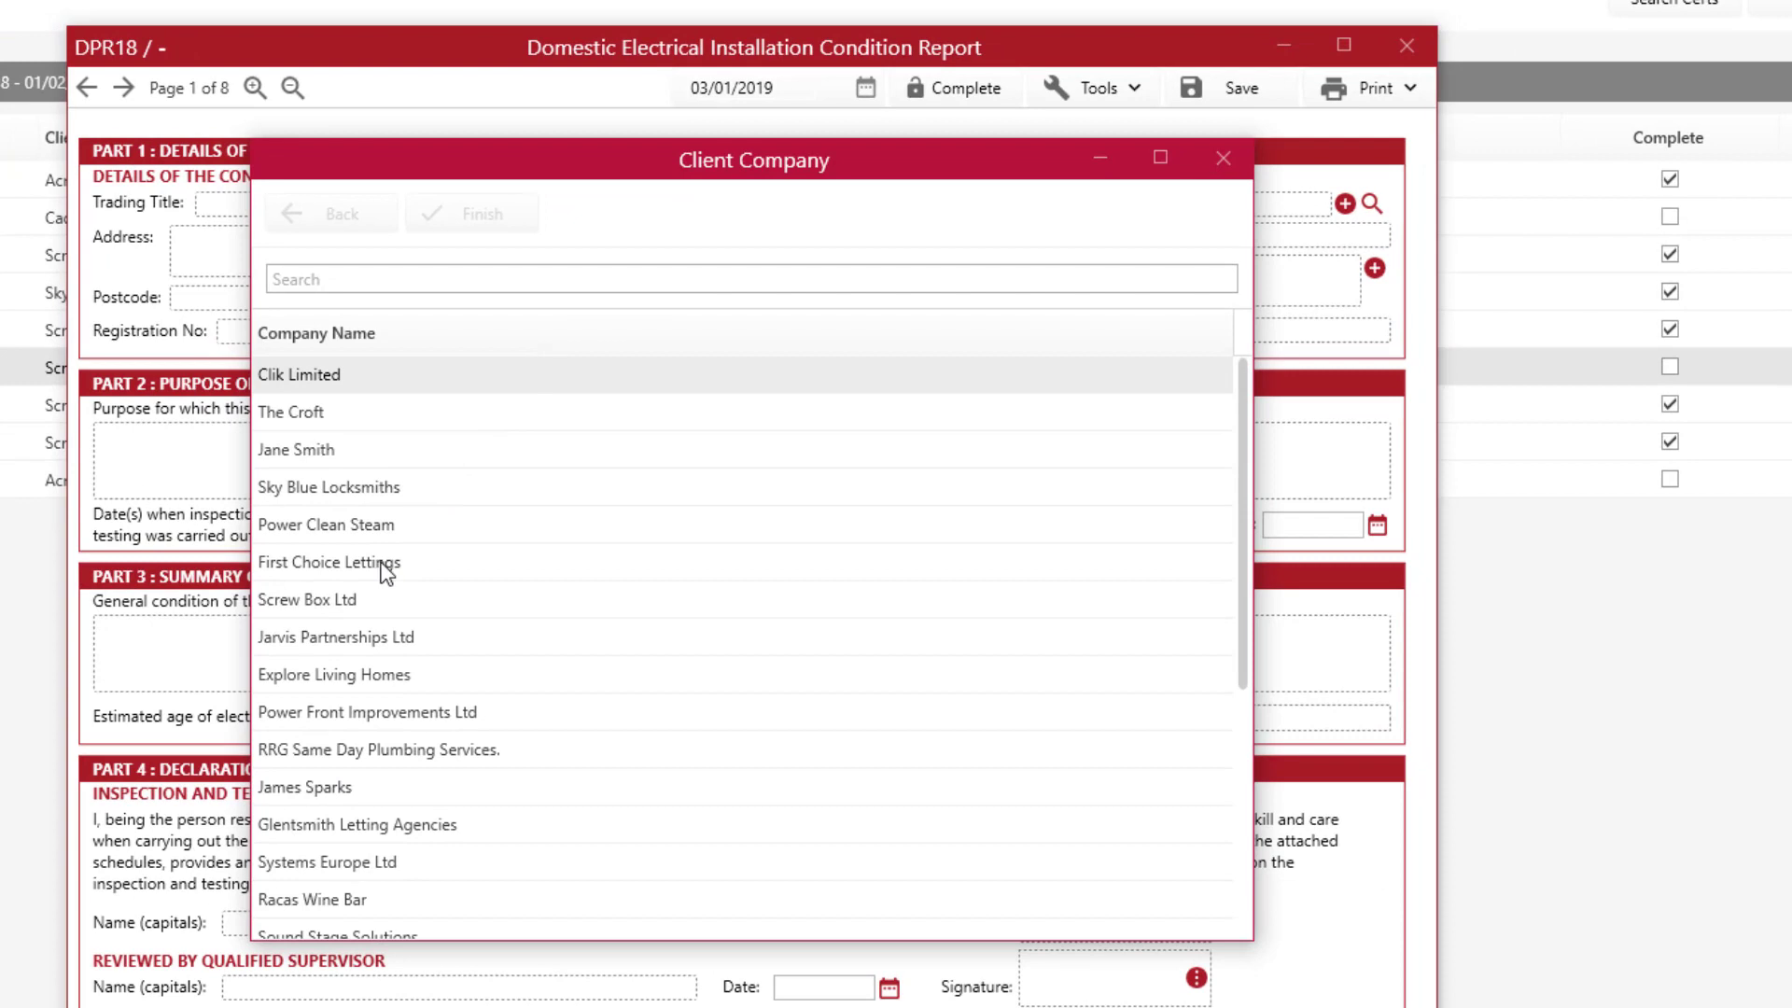
click(301, 603)
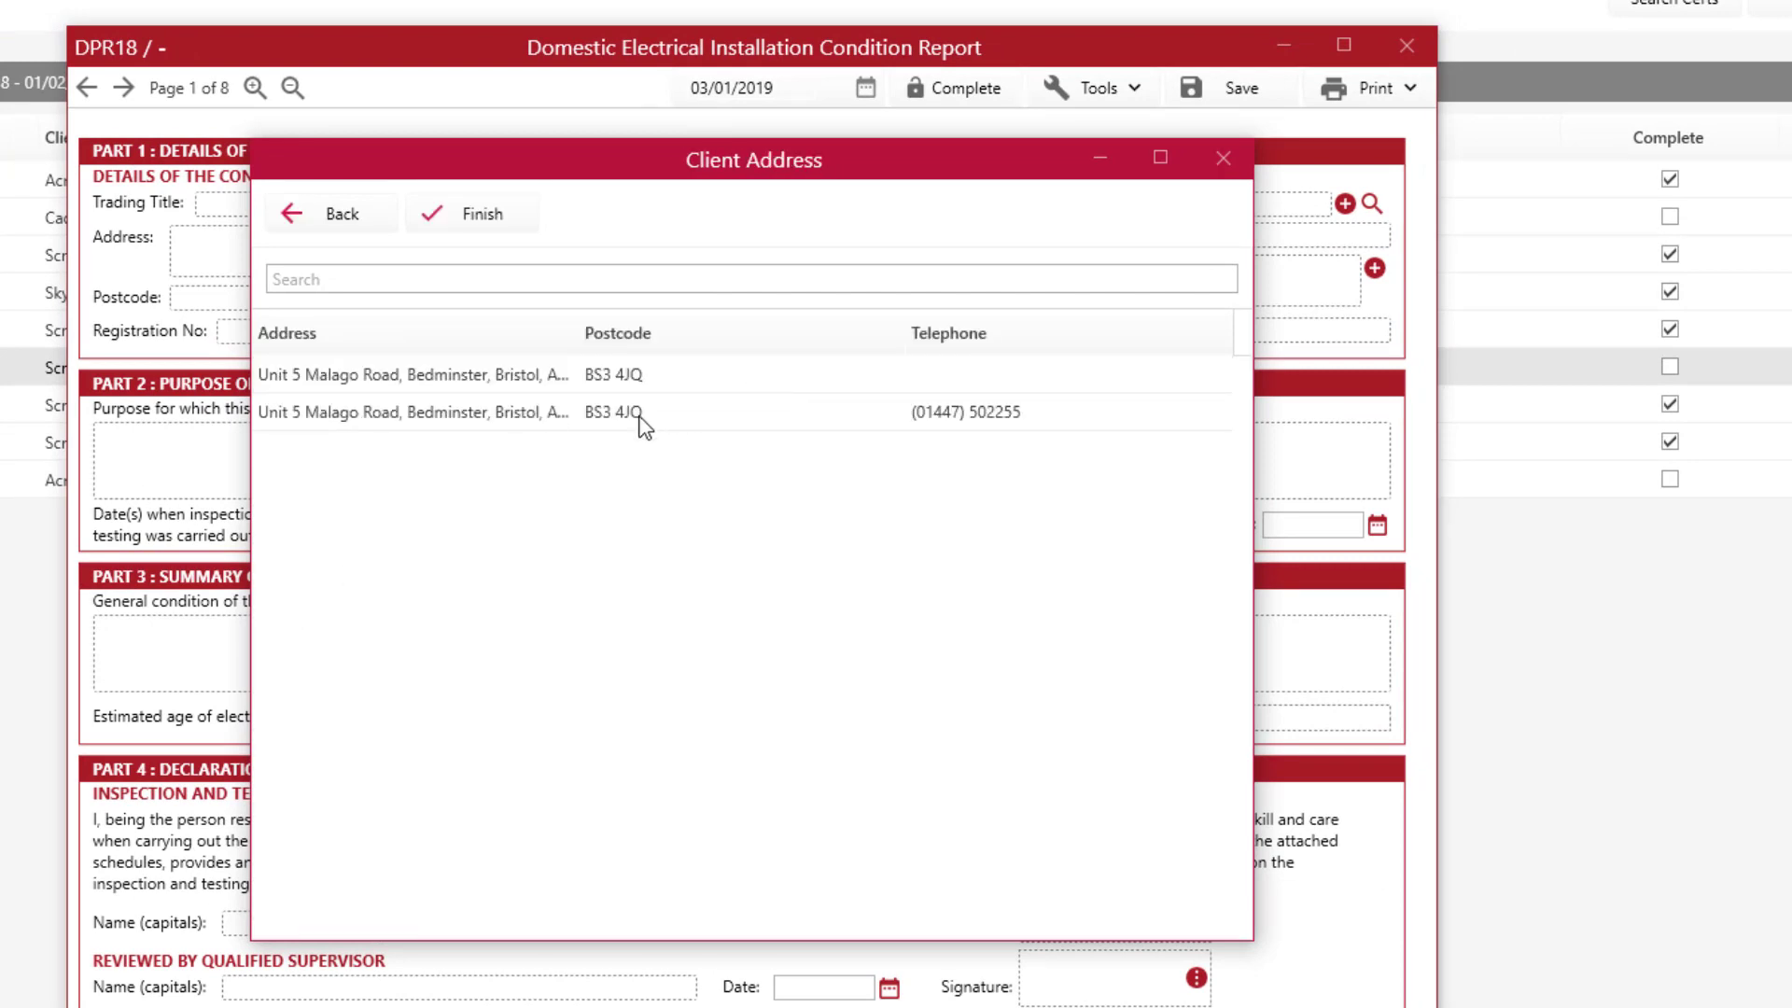
double_click(642, 412)
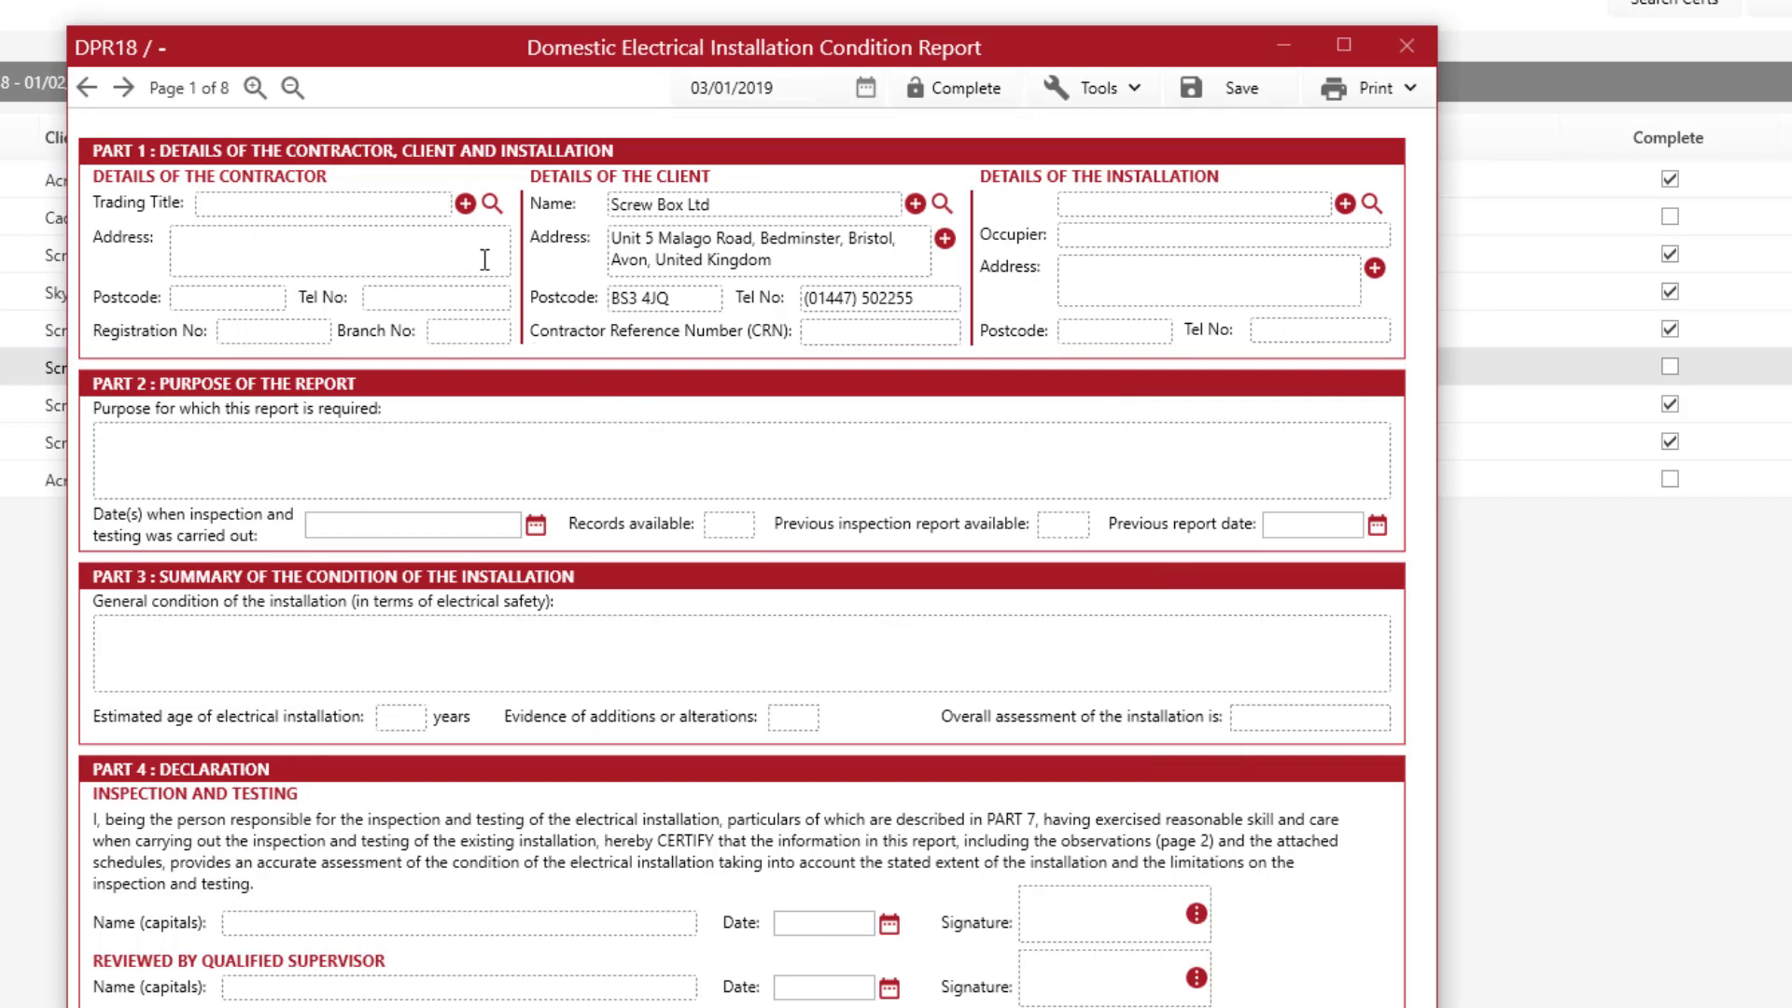
Set the contractor to Clik Limited with its Dartford address.
click(491, 204)
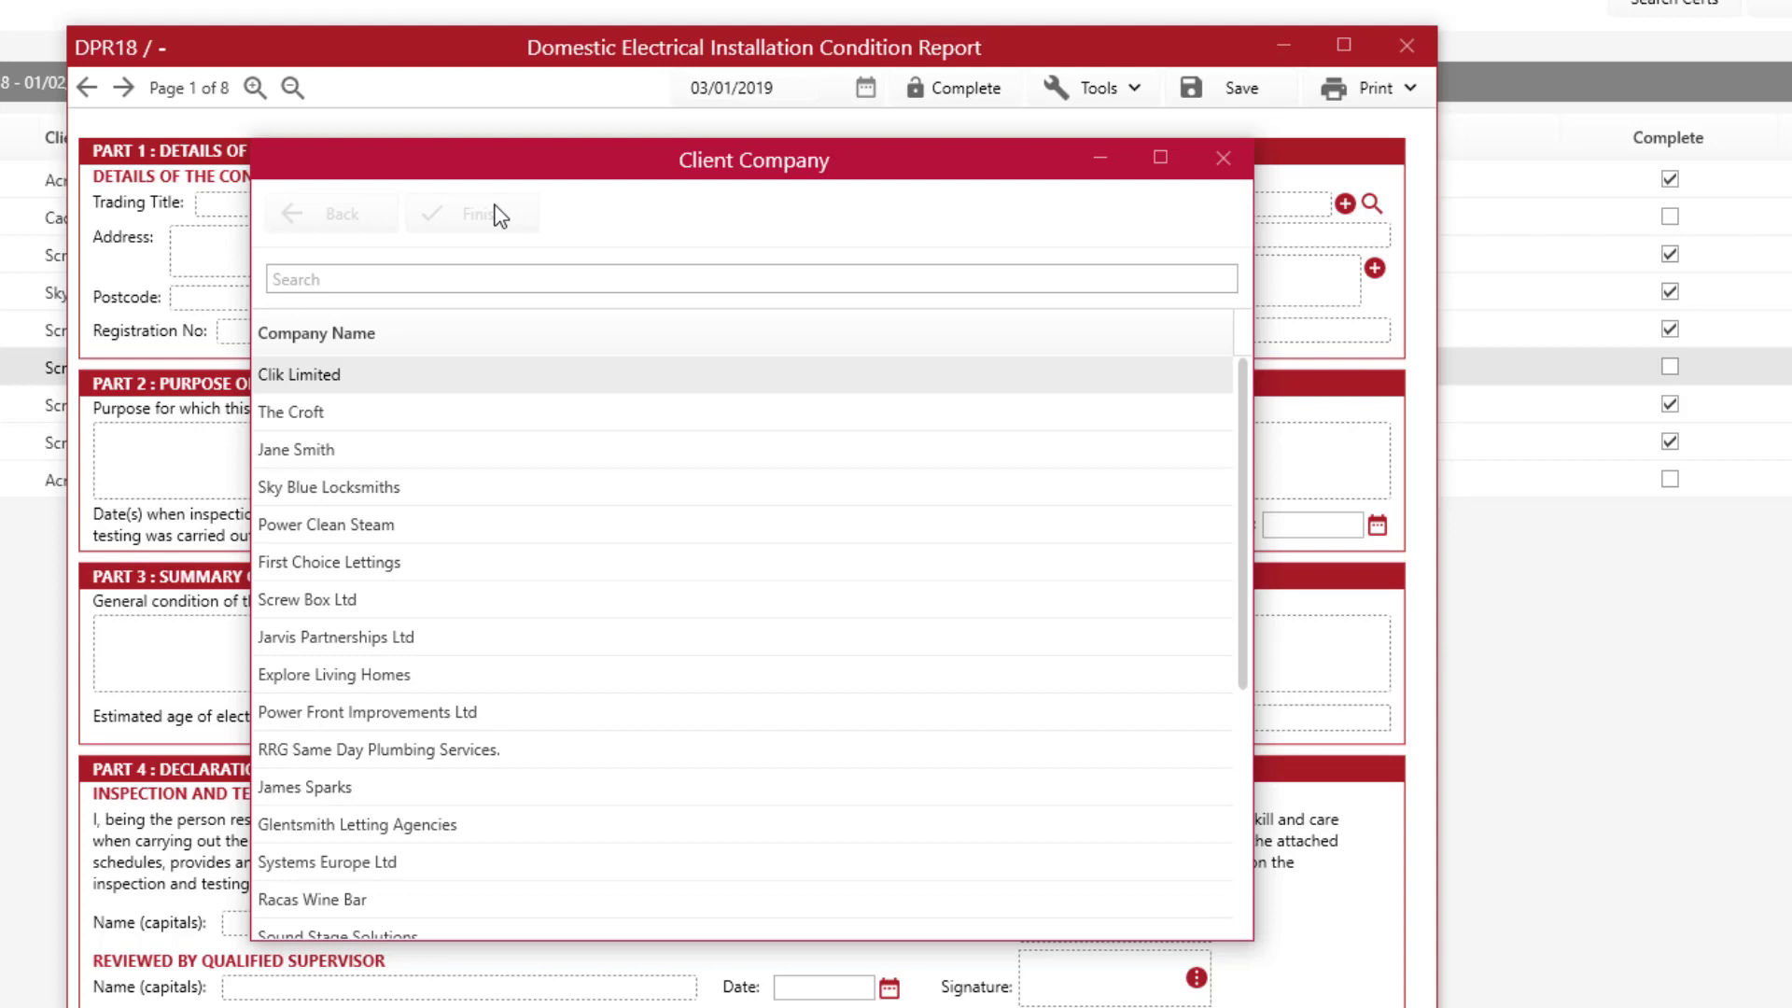
click(342, 377)
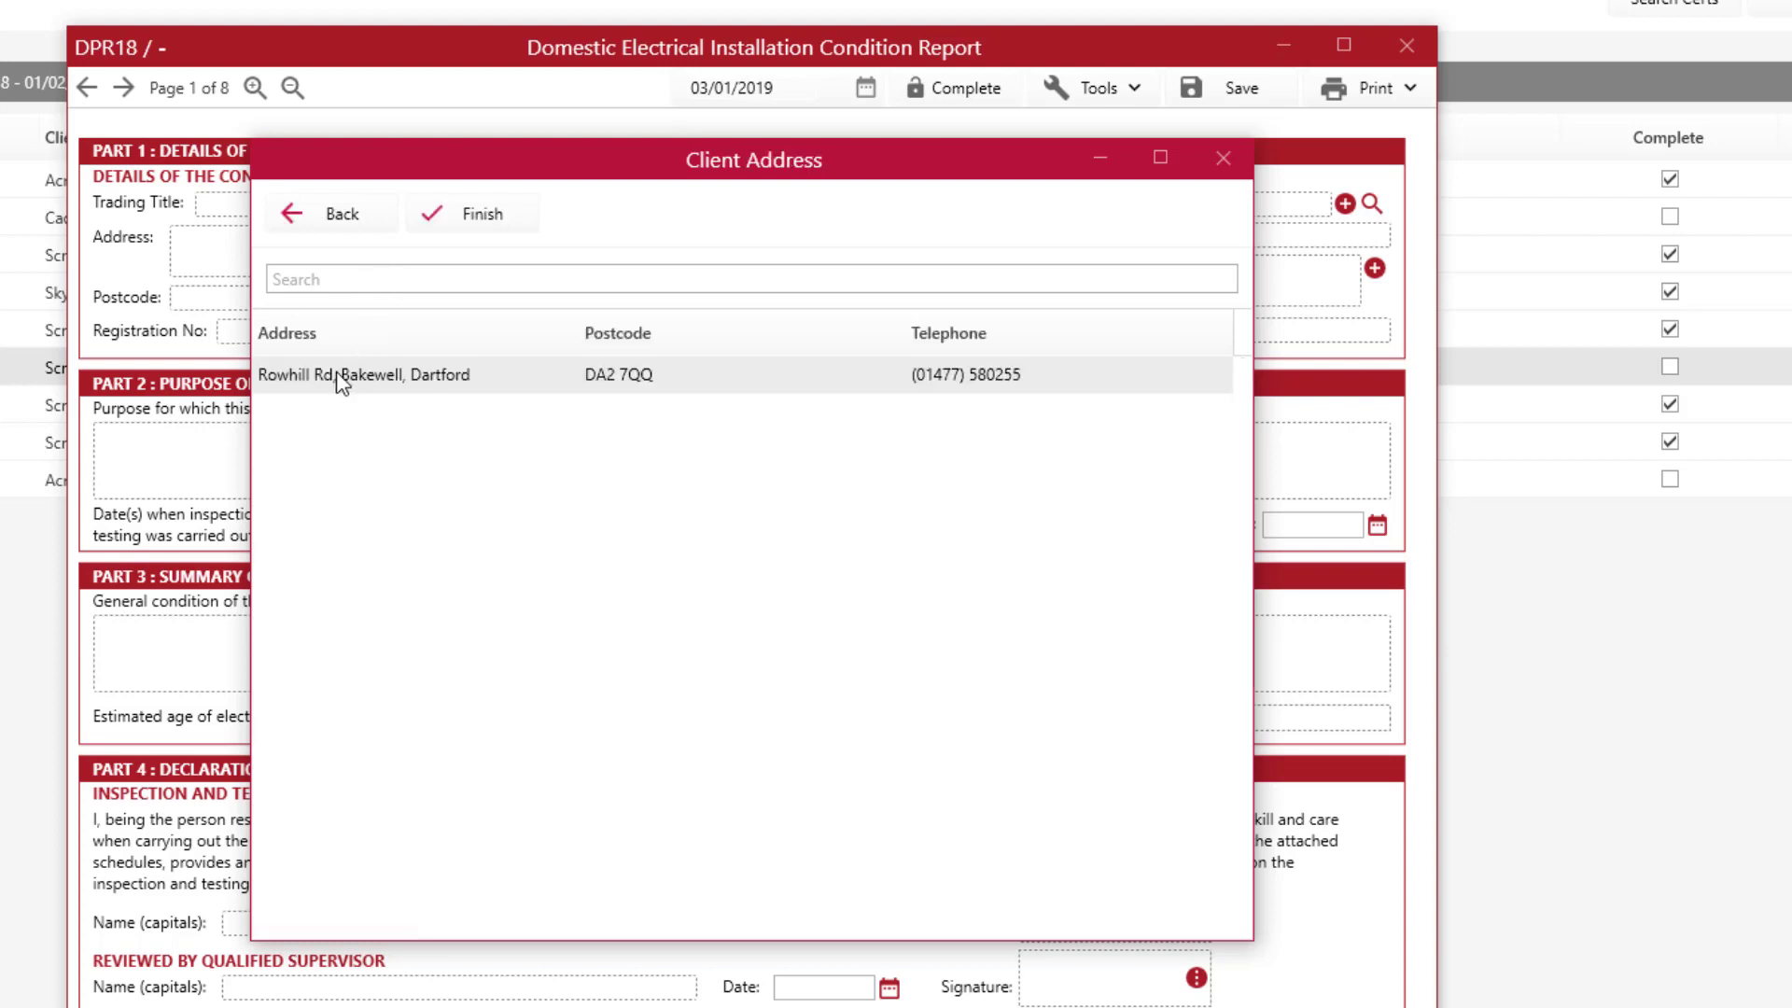
double_click(342, 377)
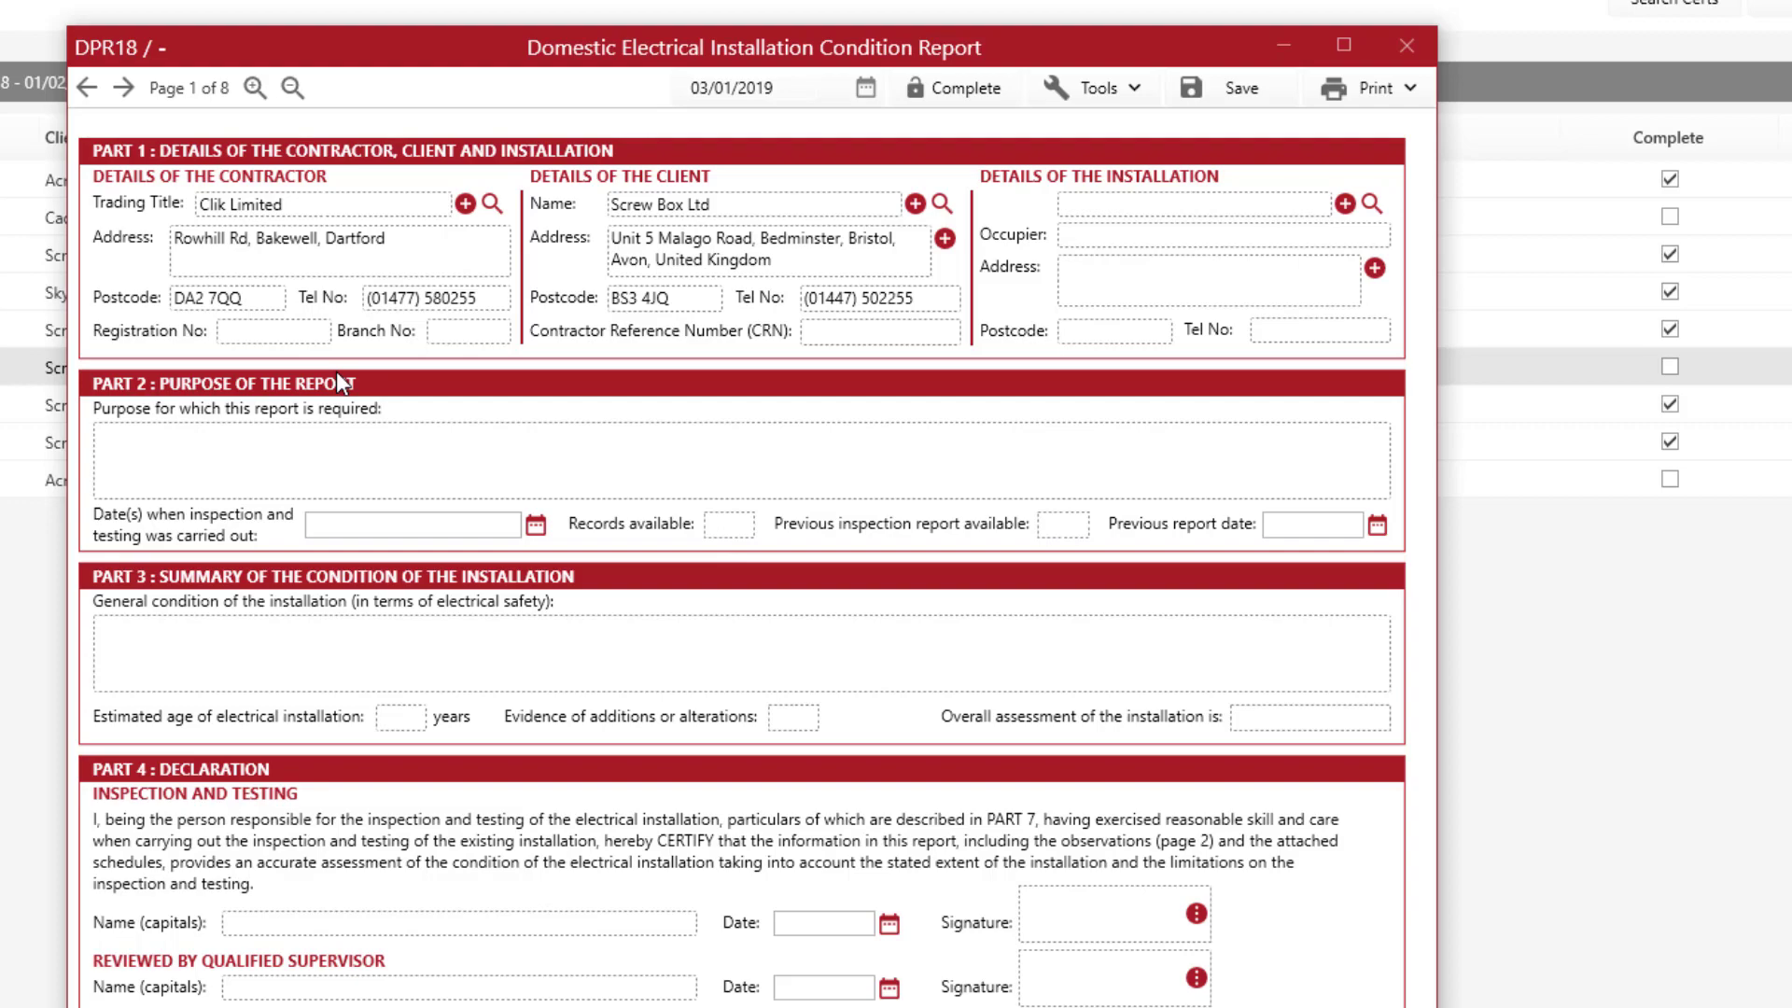
click(317, 446)
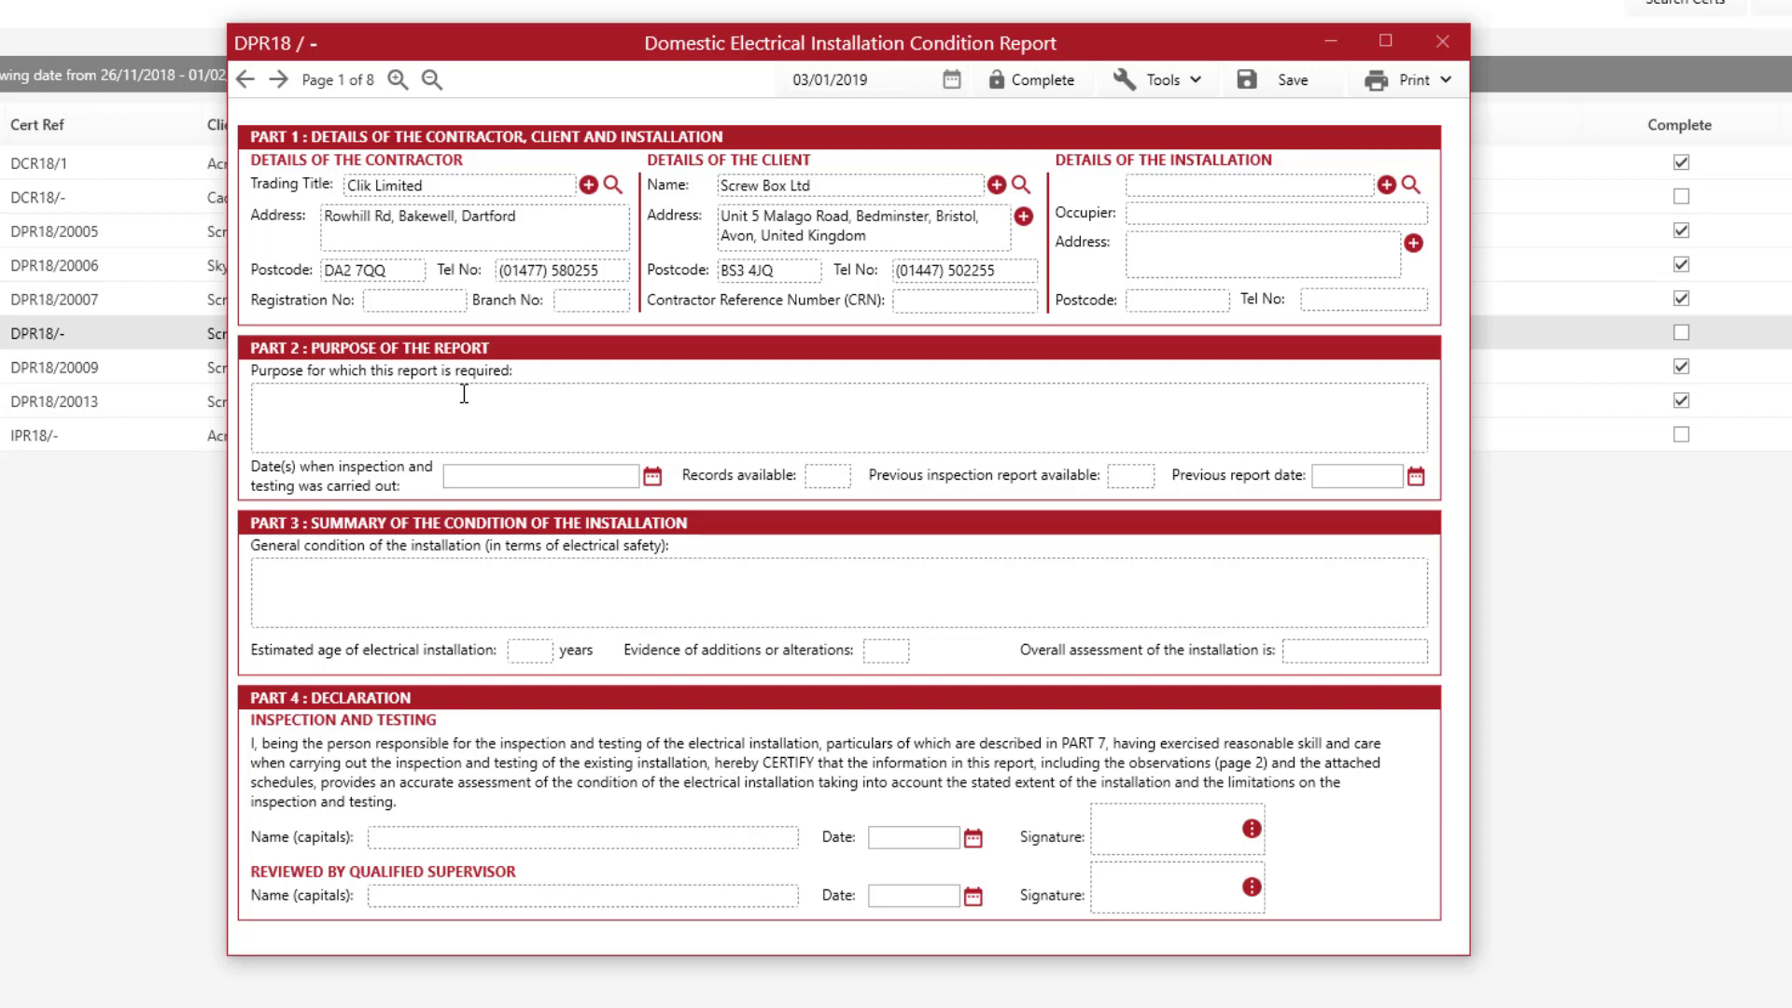
Record the purpose 'THis is a test' and inspection date 03/01/2019 in Part 2.
text(THis is a test)
click(652, 477)
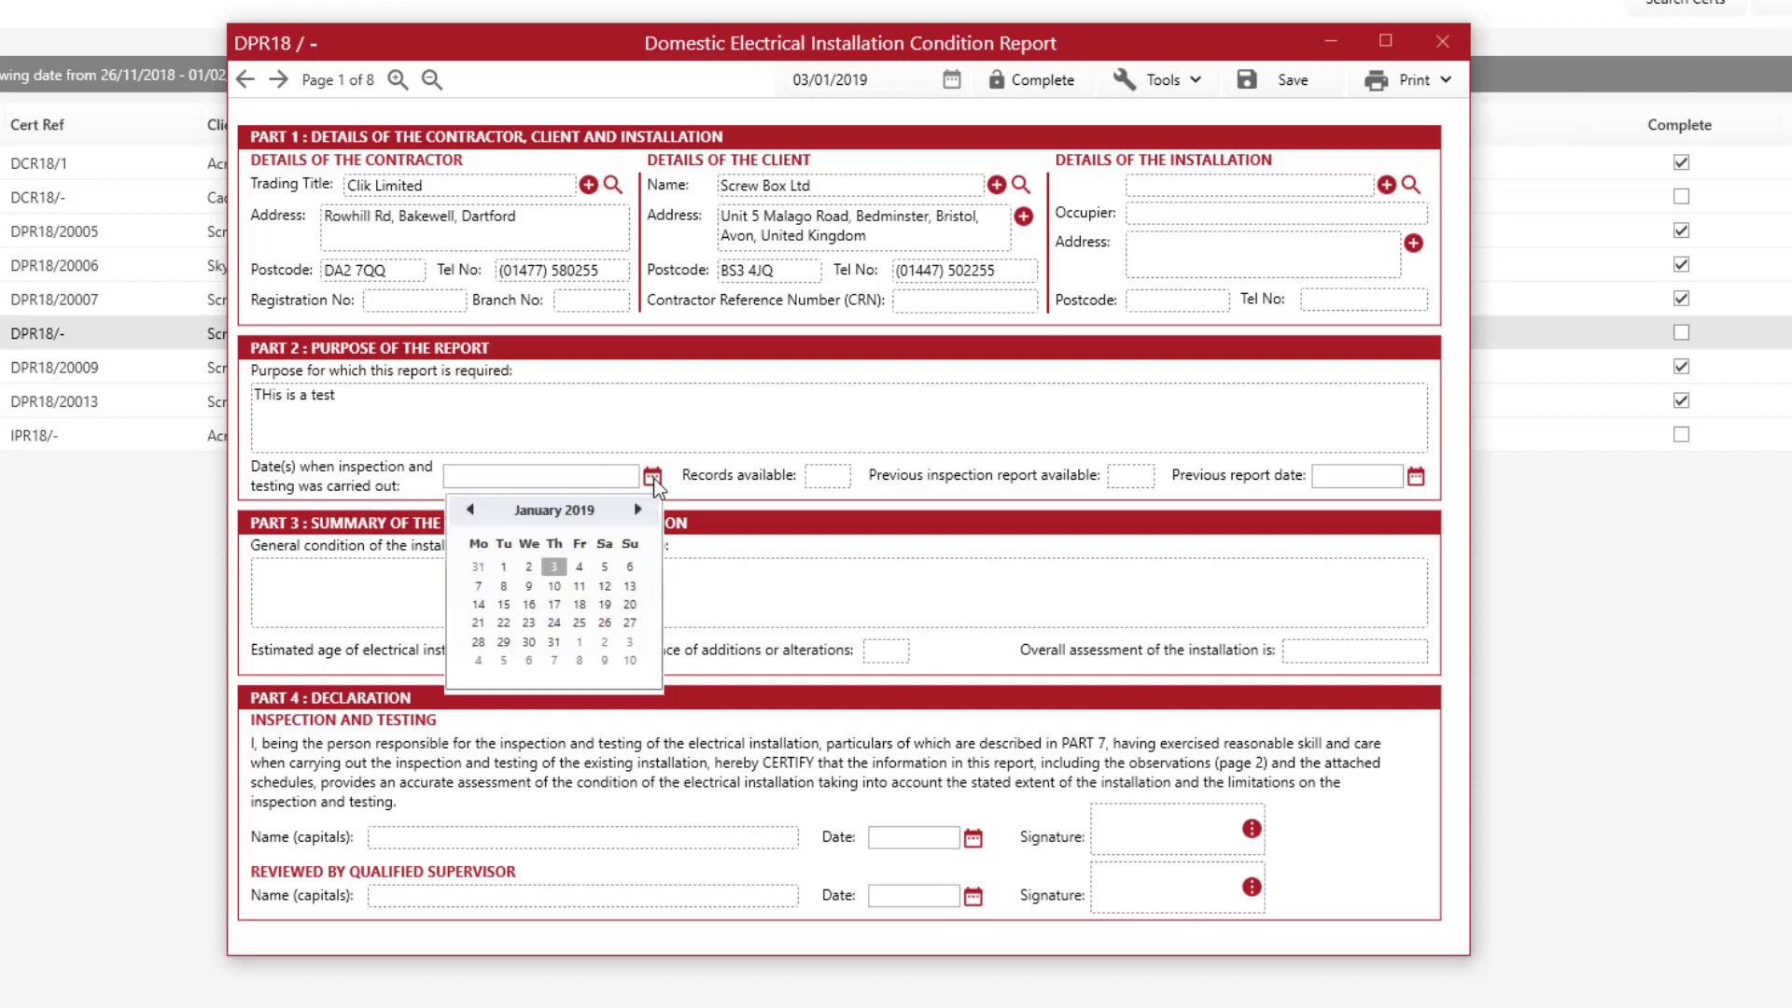
click(554, 569)
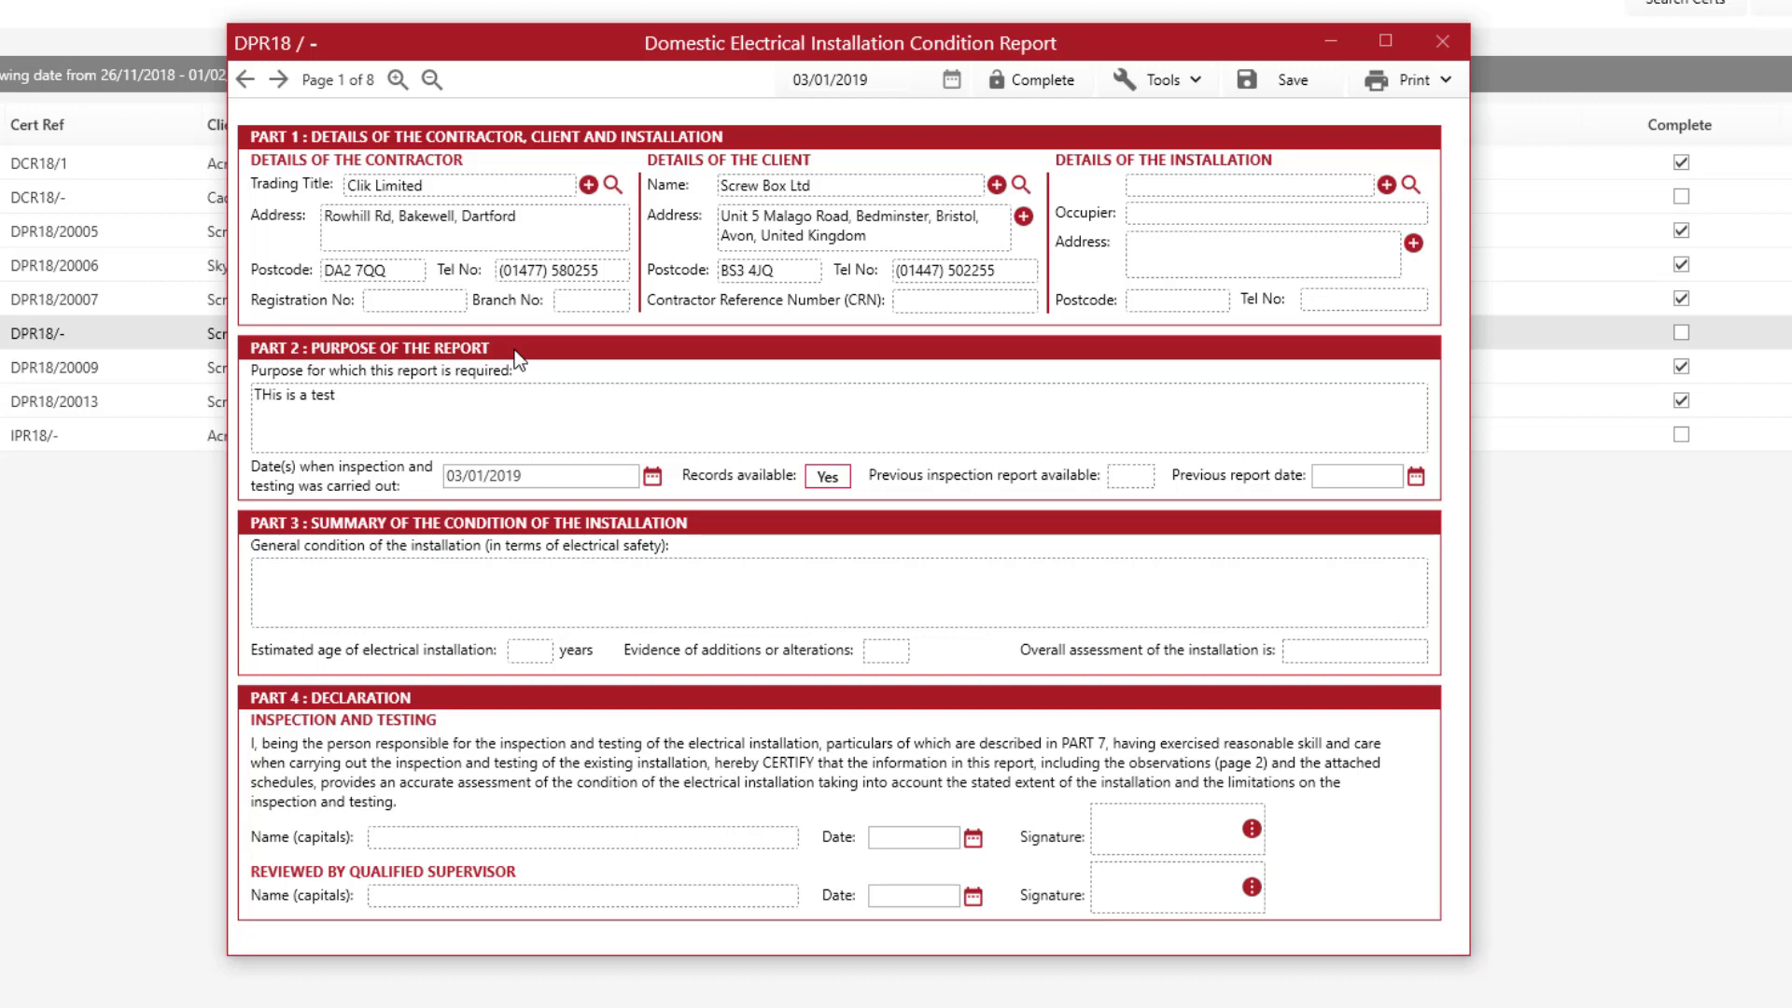
click(350, 84)
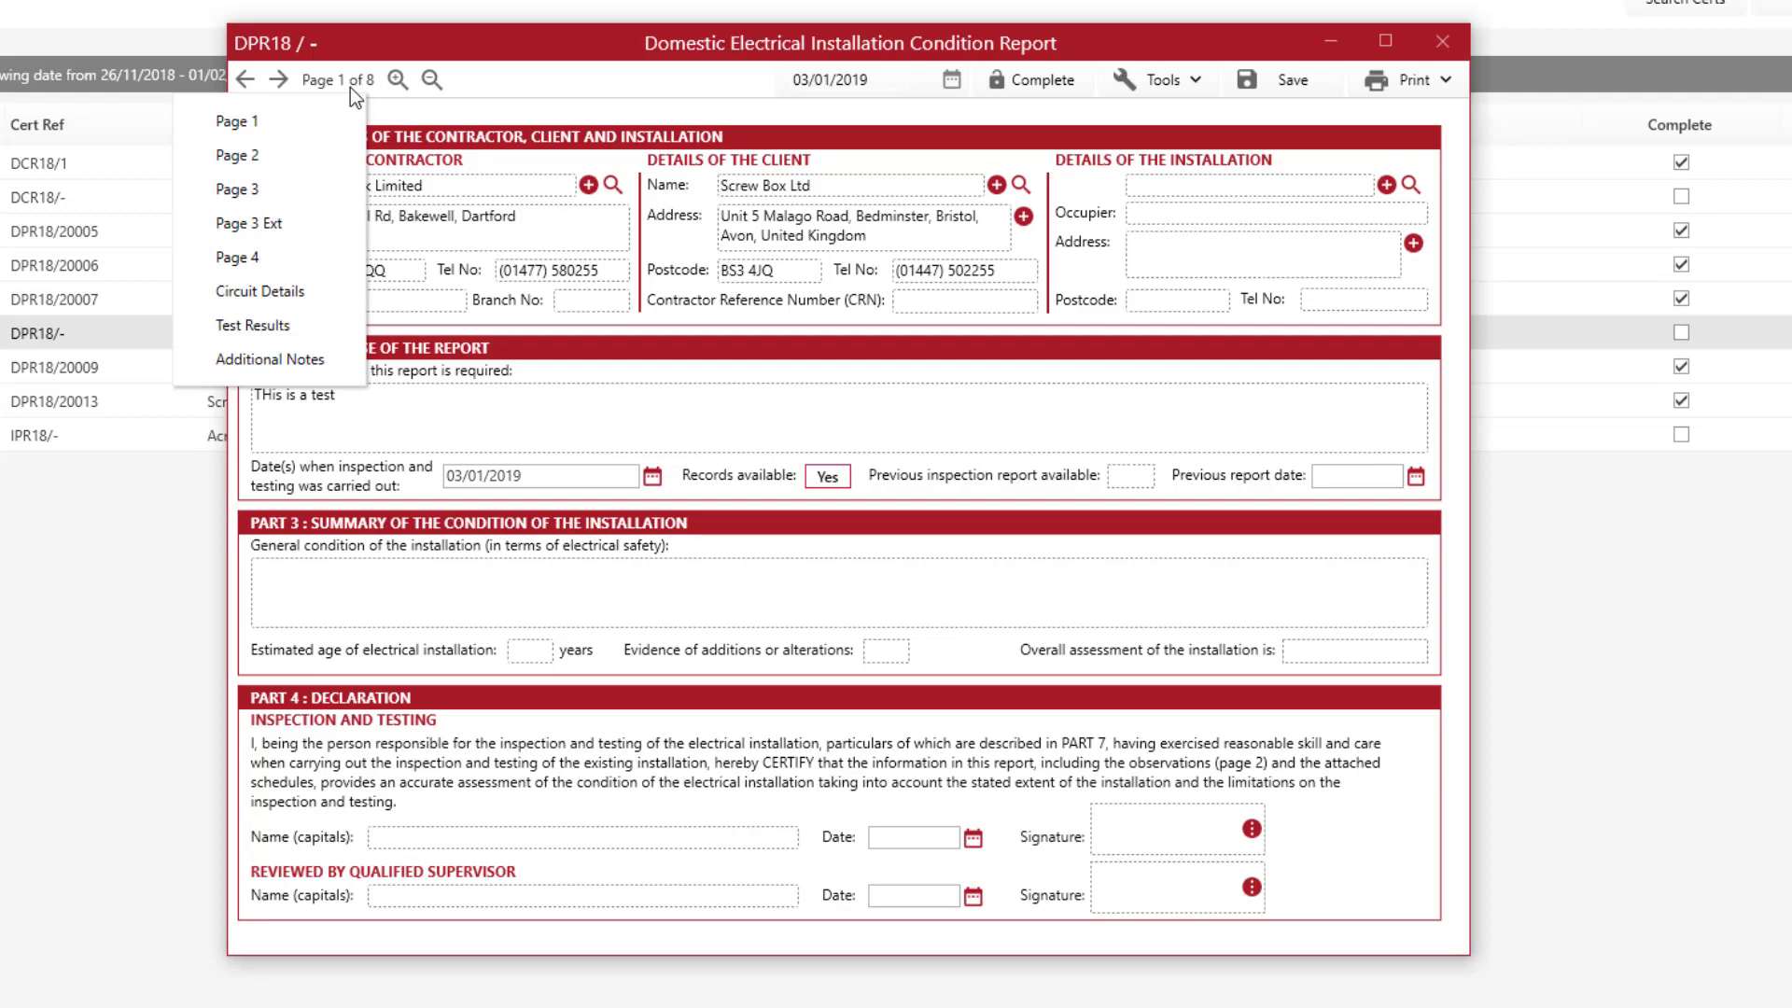
On page 2, add observation 1: ring final circuit cross-connected with another circuit, coded C2.
click(284, 155)
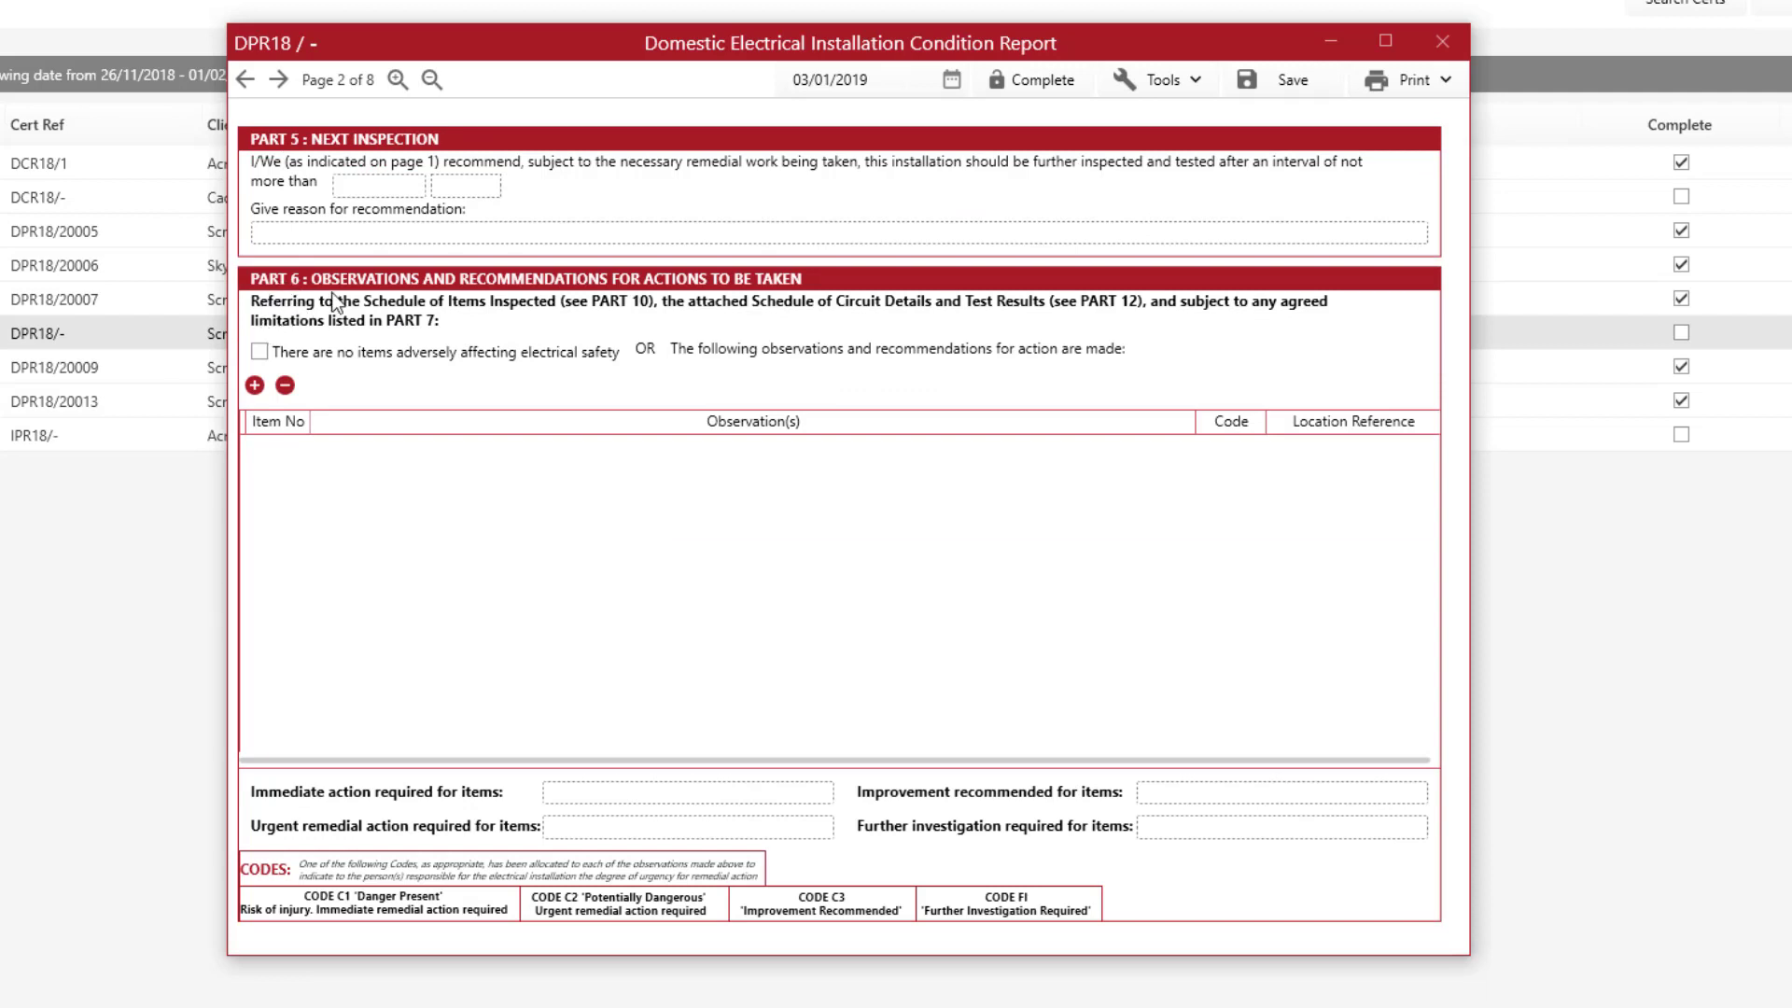
click(255, 385)
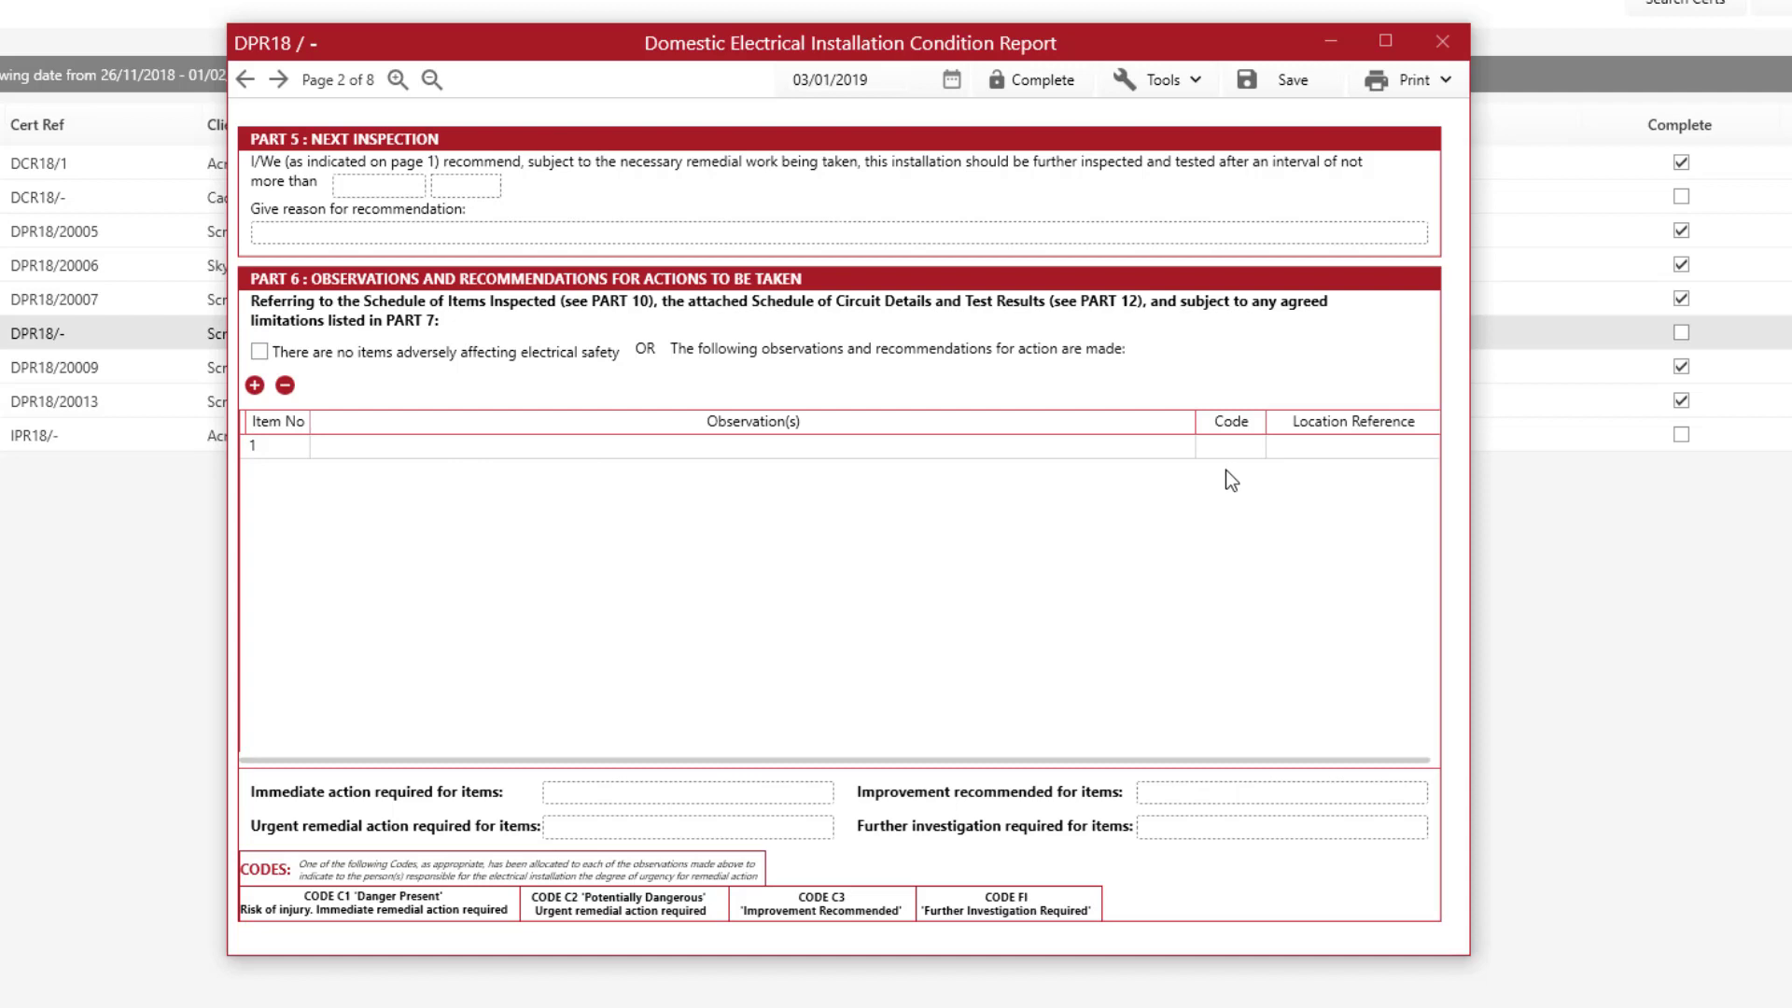
click(1253, 450)
click(1253, 451)
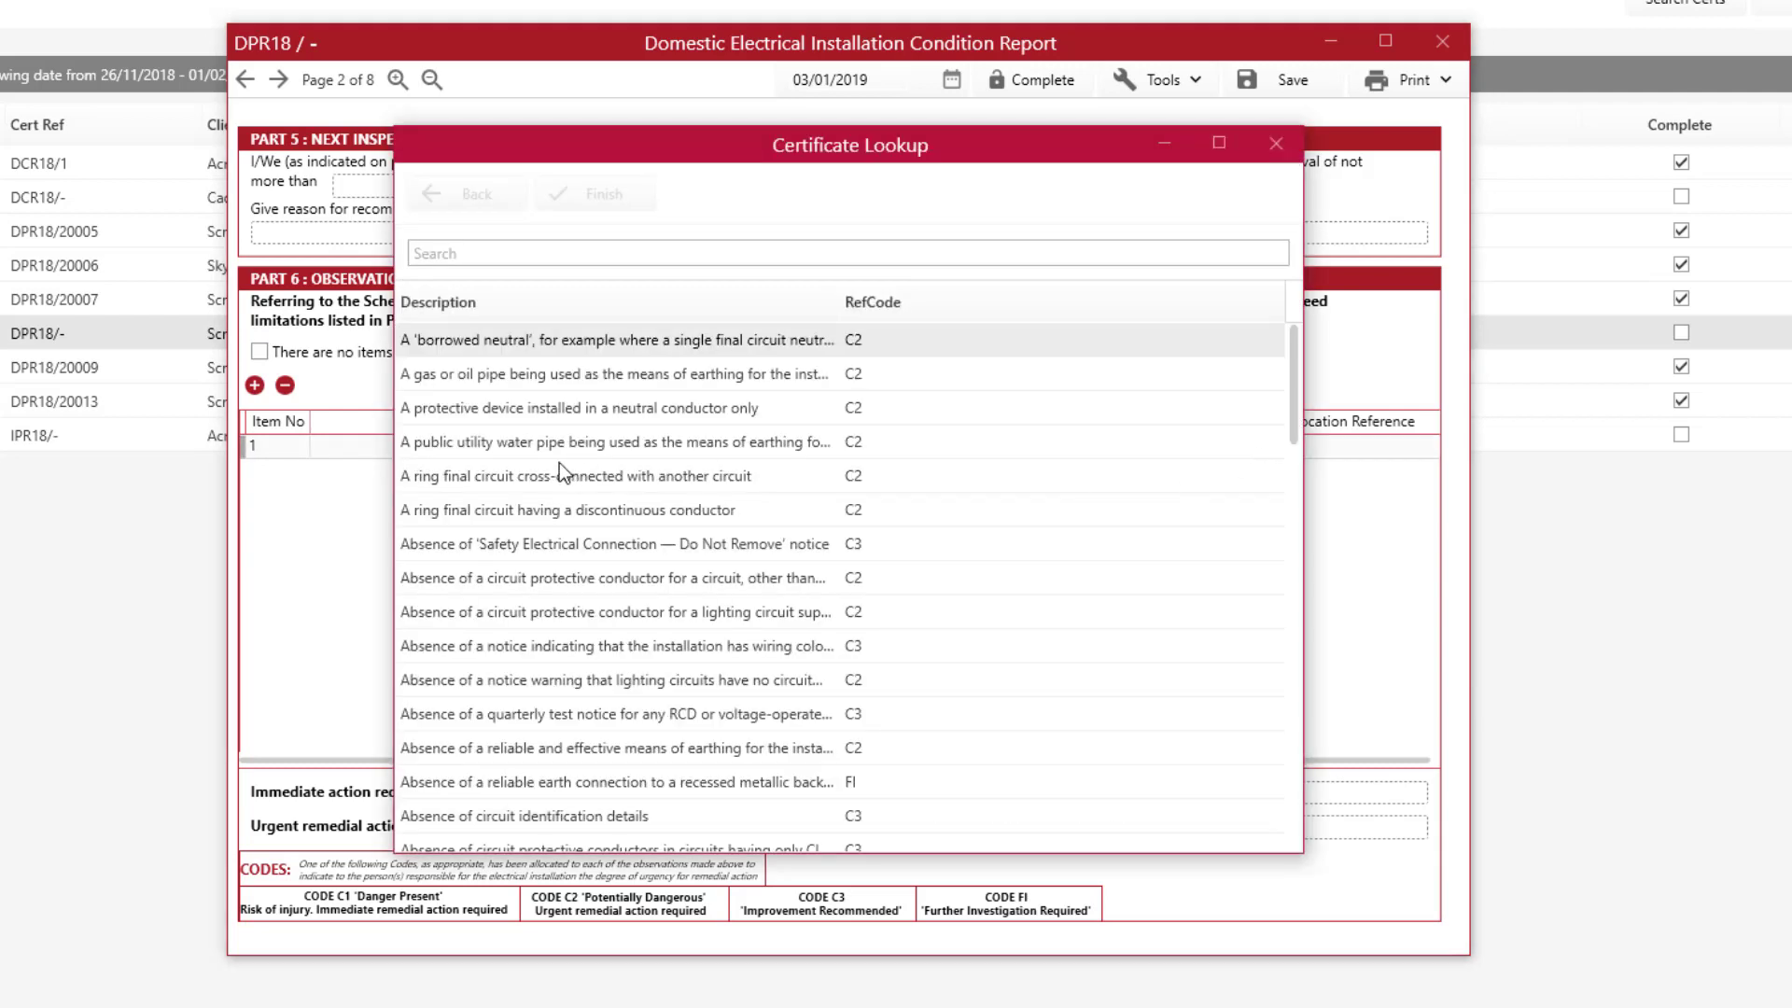
double_click(558, 461)
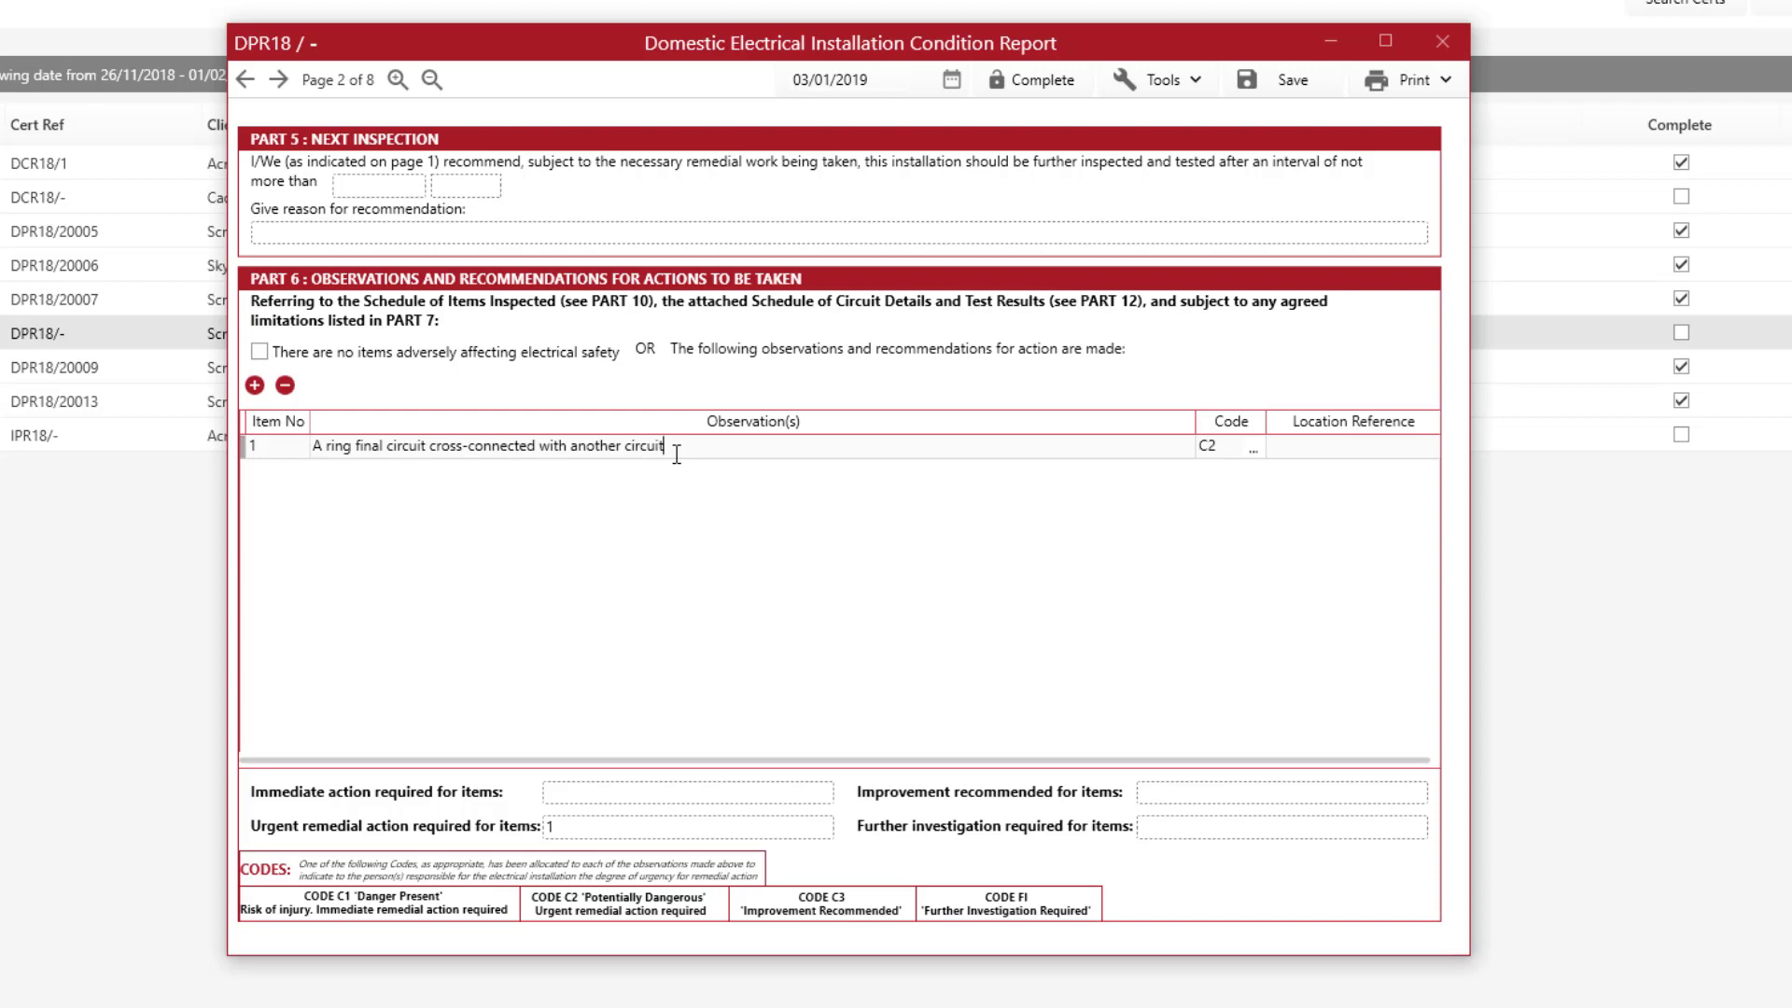
click(333, 78)
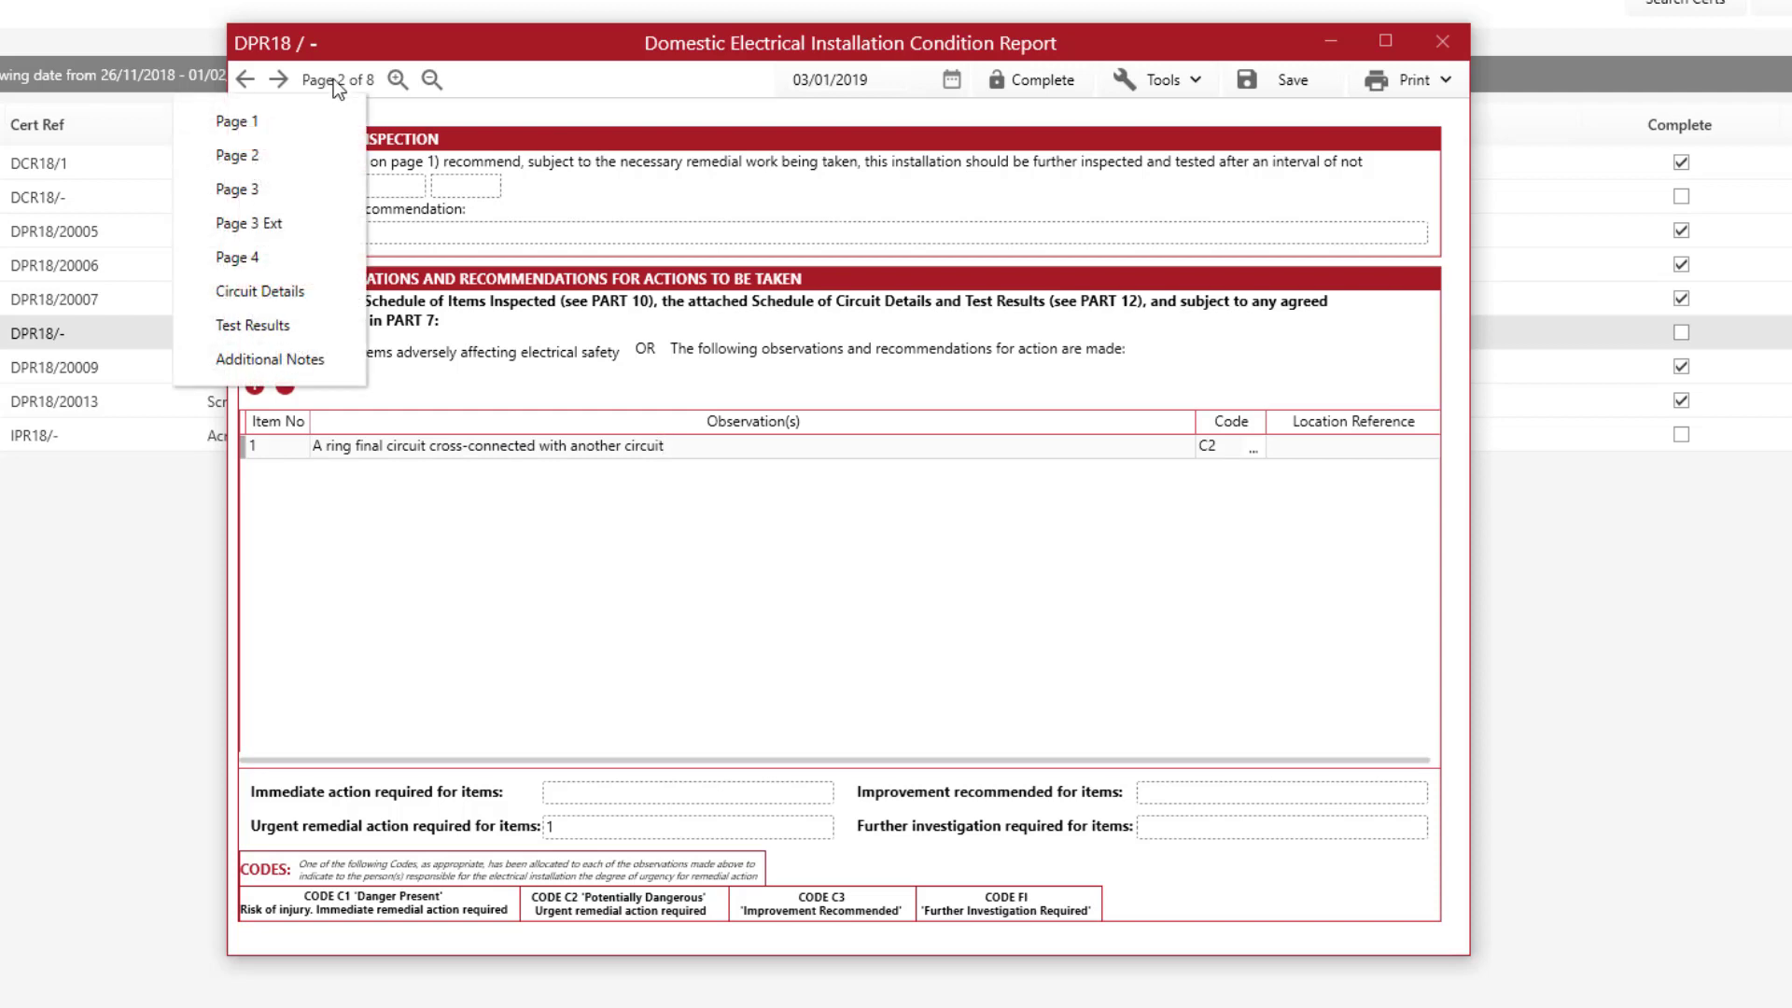
On page 6, use the Circuit Wizard to create ten single-phase circuits, 1 /L1 to 10 /L1.
click(310, 293)
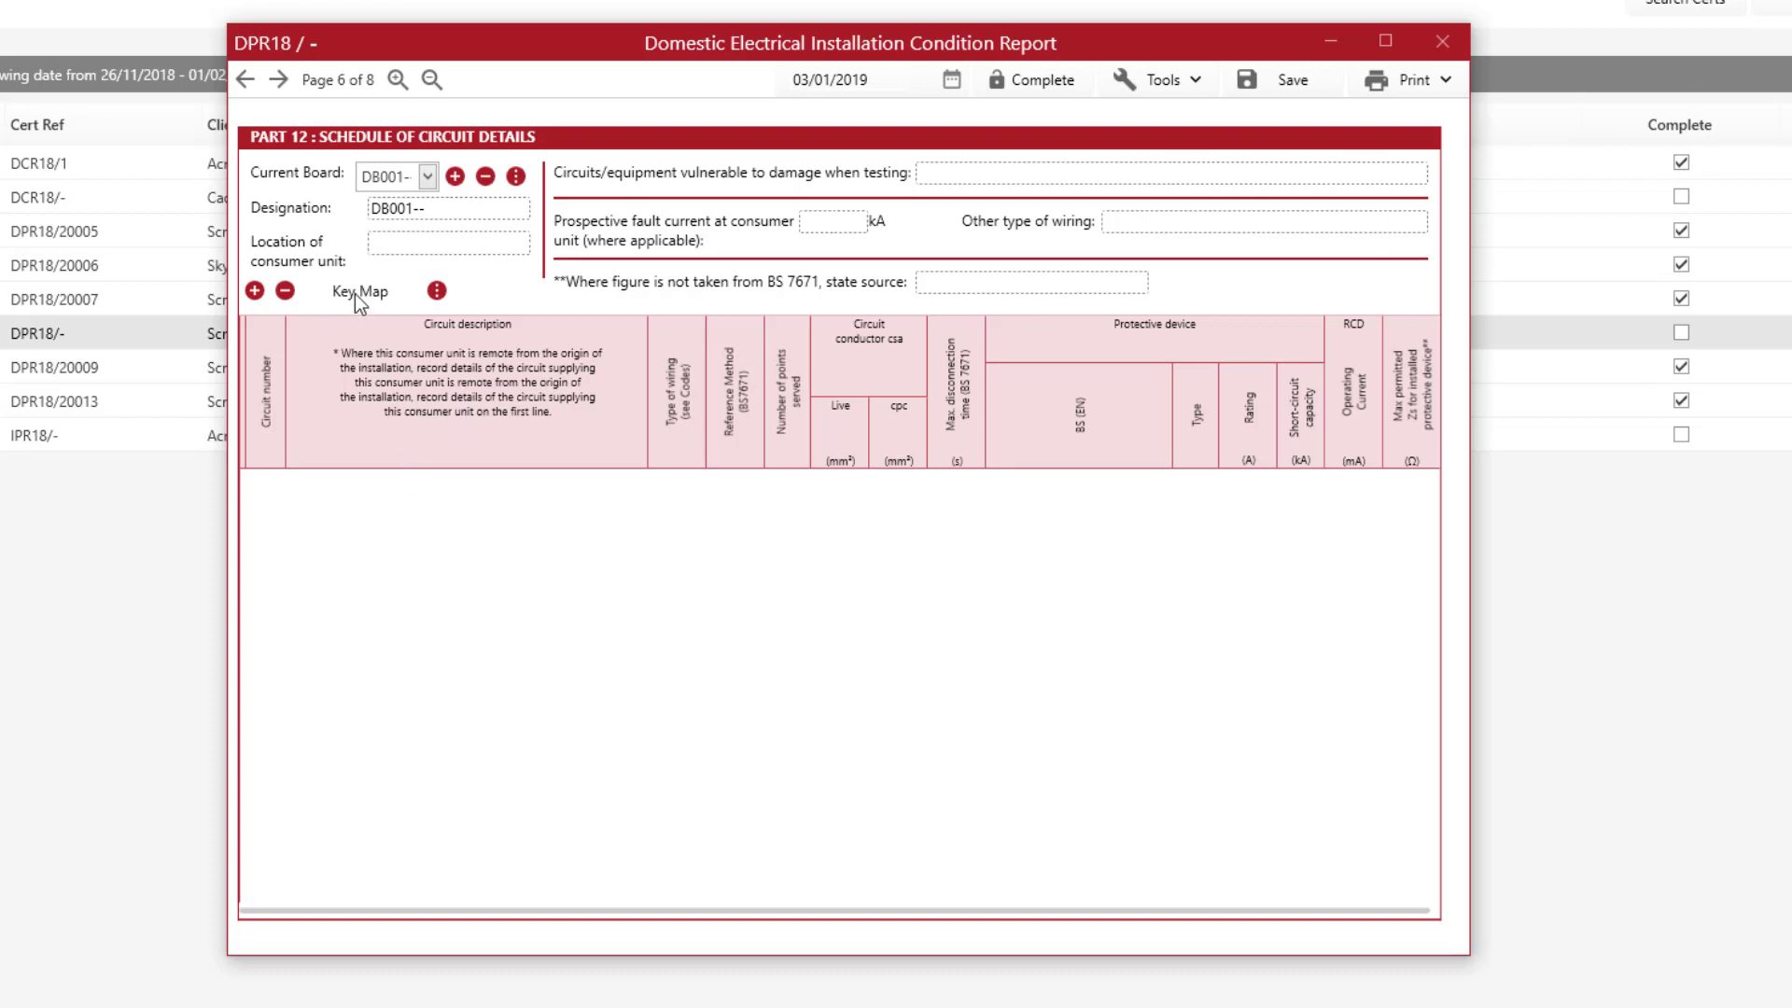
click(437, 293)
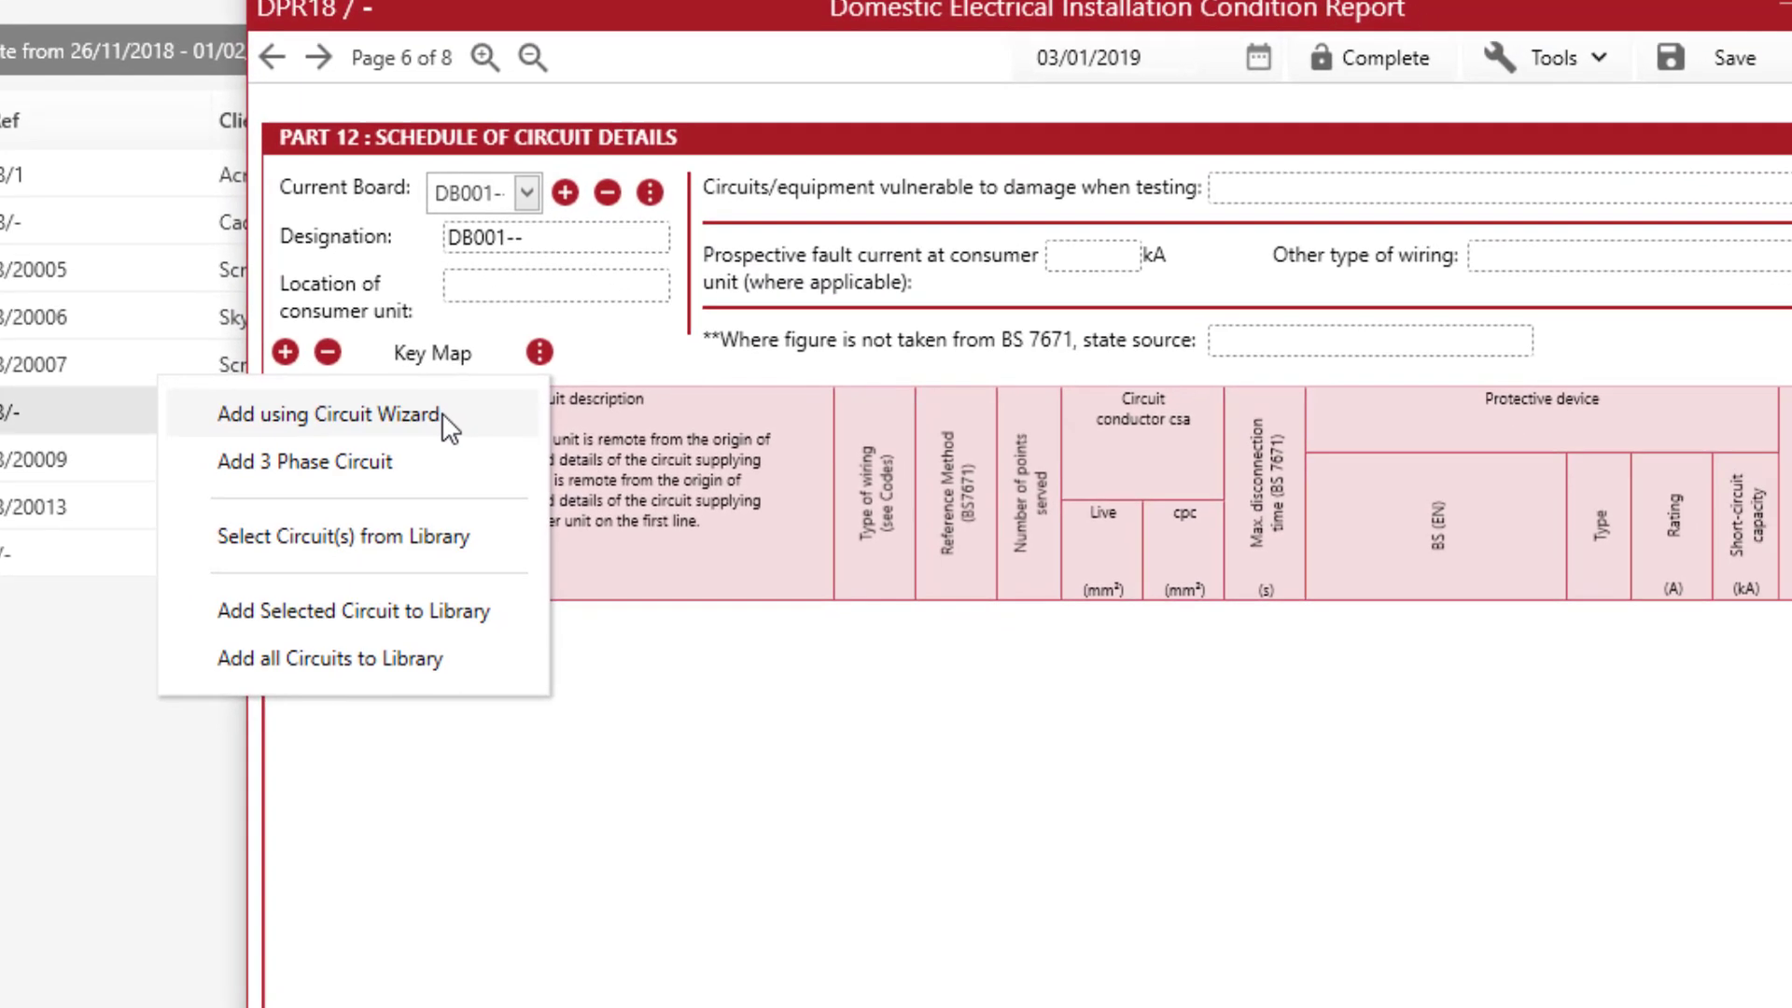
click(524, 471)
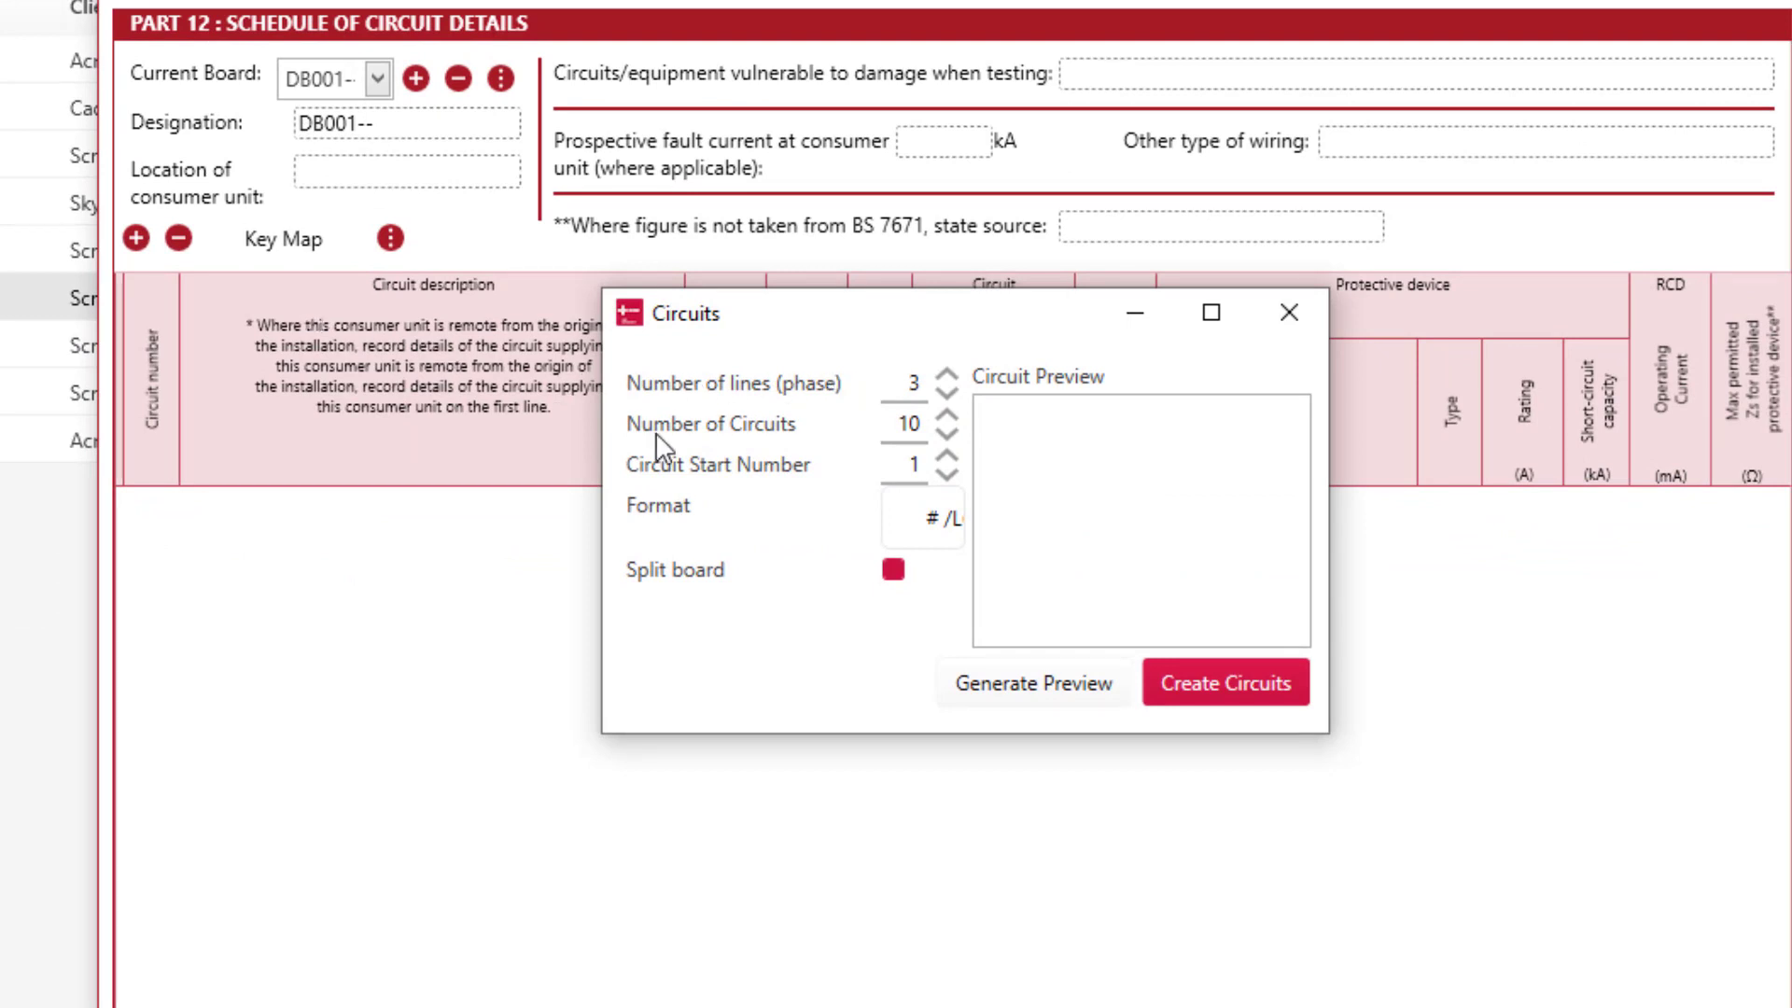
double_click(948, 392)
click(1023, 686)
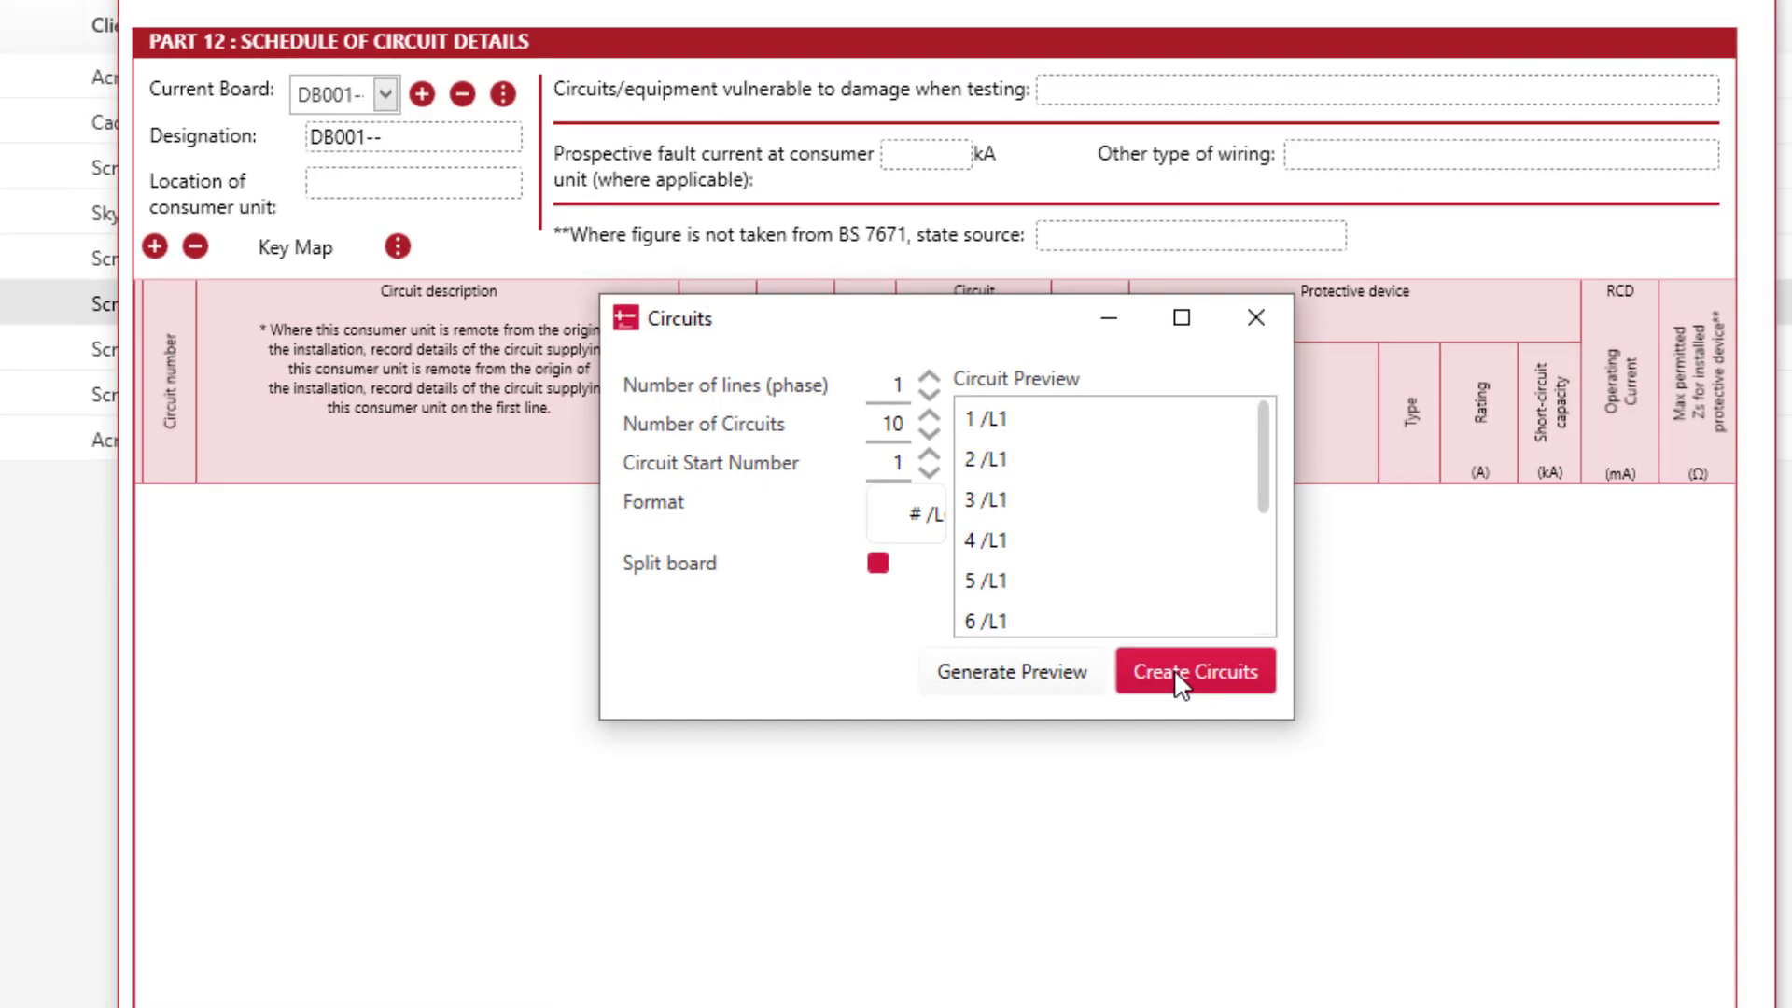
click(1186, 682)
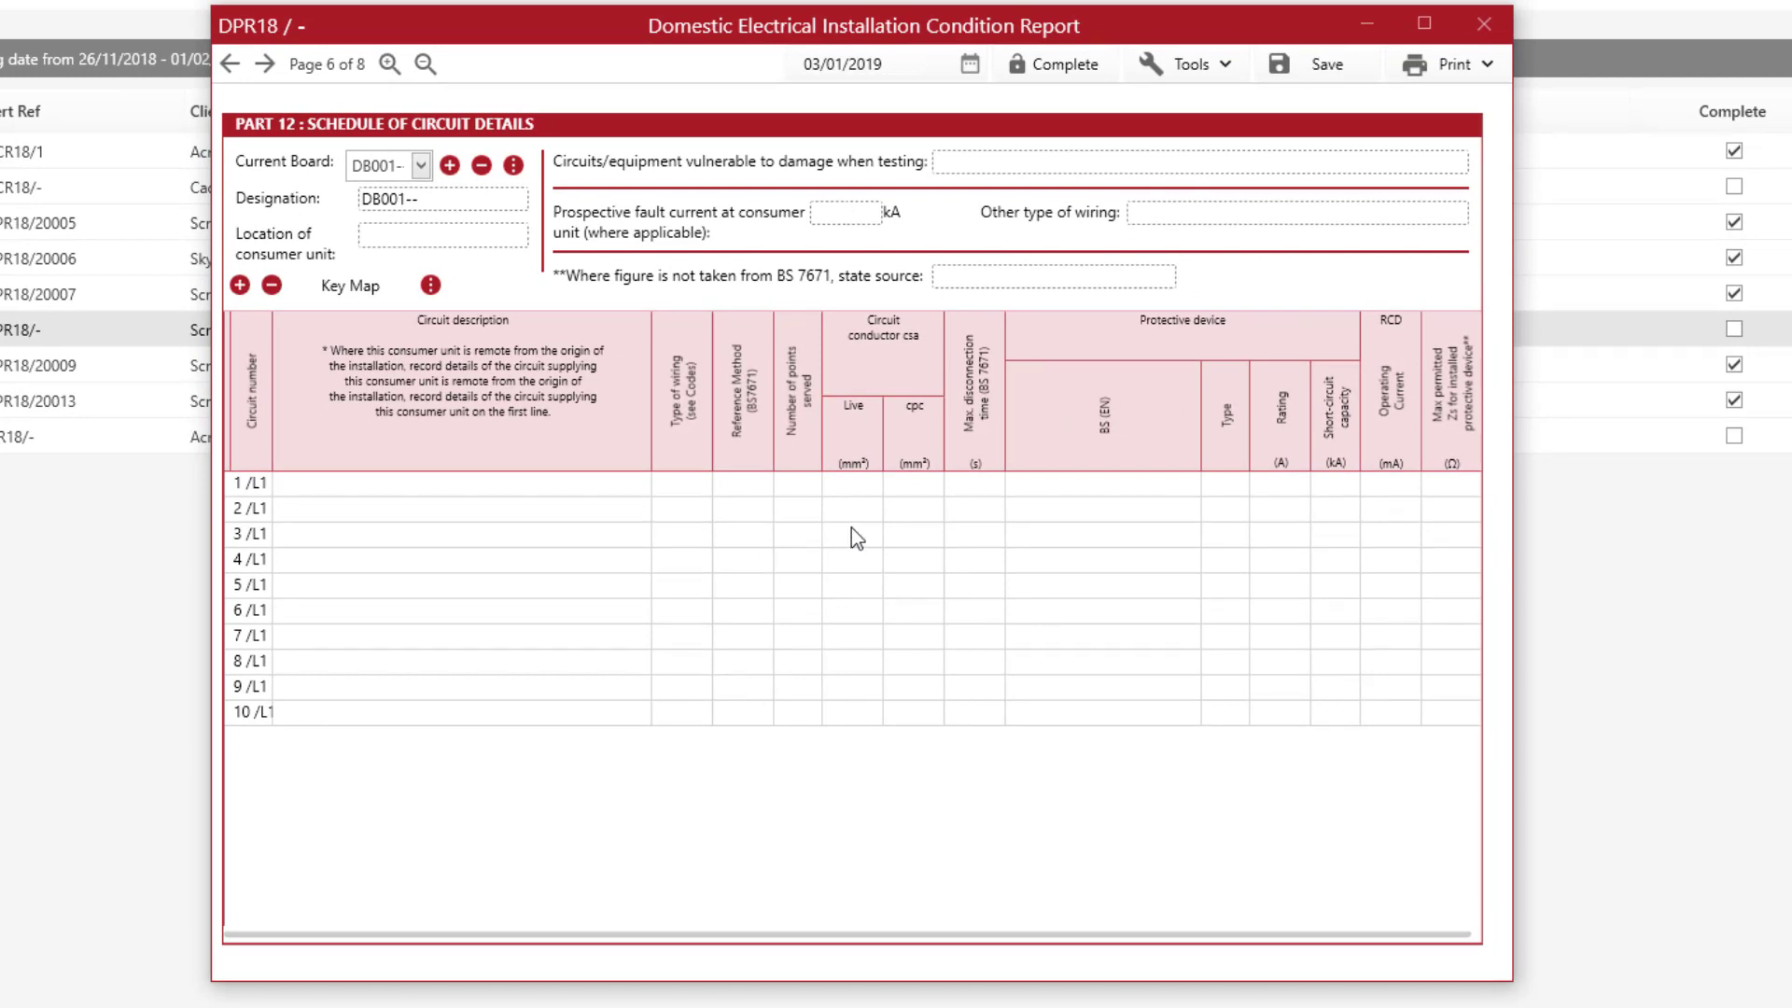
click(695, 490)
Set circuit 1's wiring type to H and fill it down to circuits 2–10.
click(698, 488)
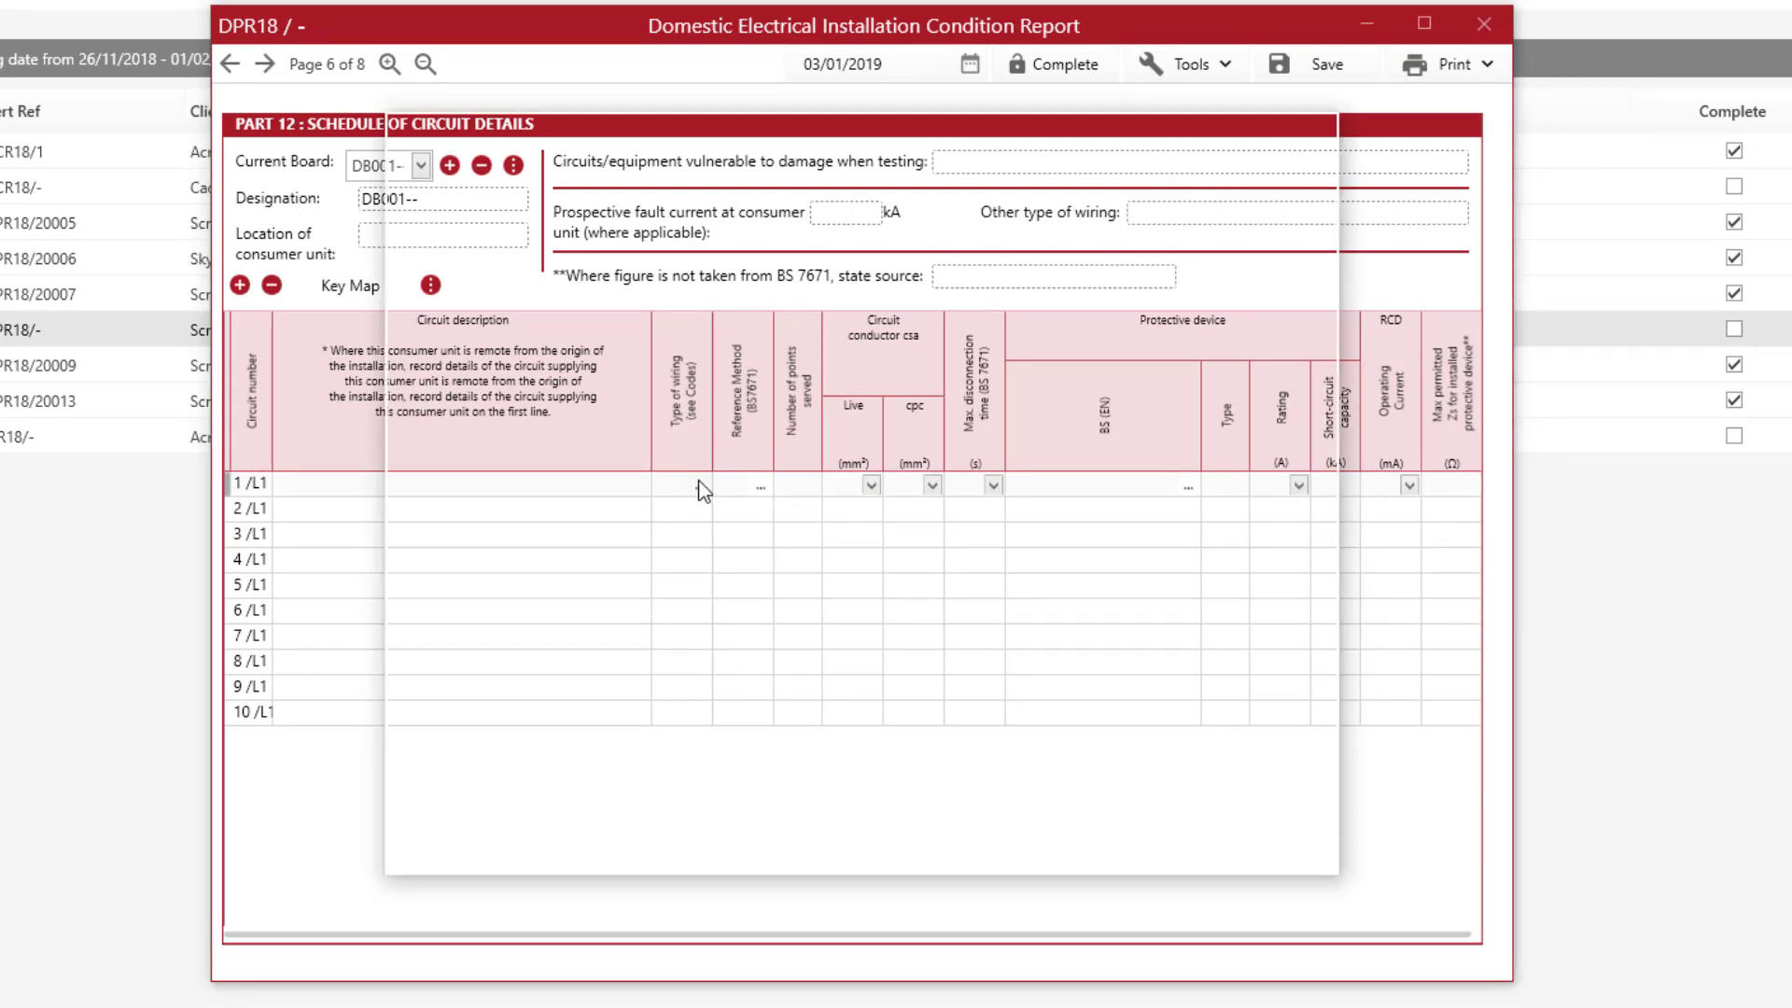
double_click(781, 403)
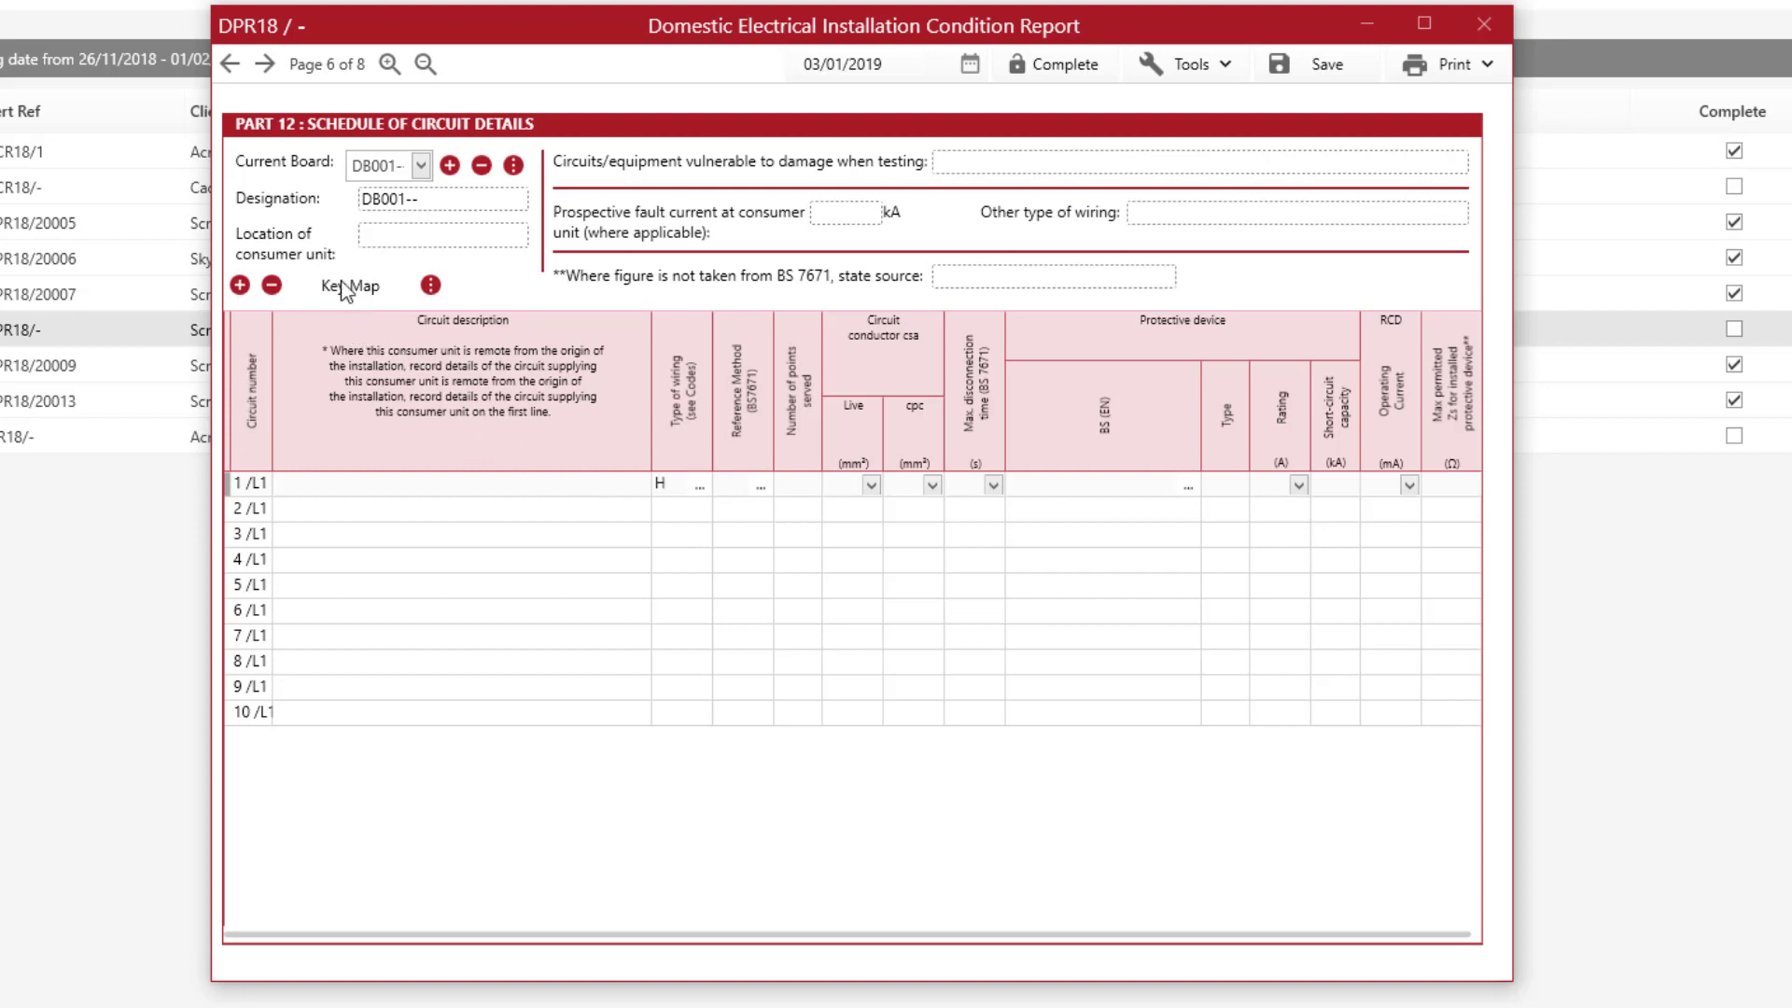
mouse_move(347, 289)
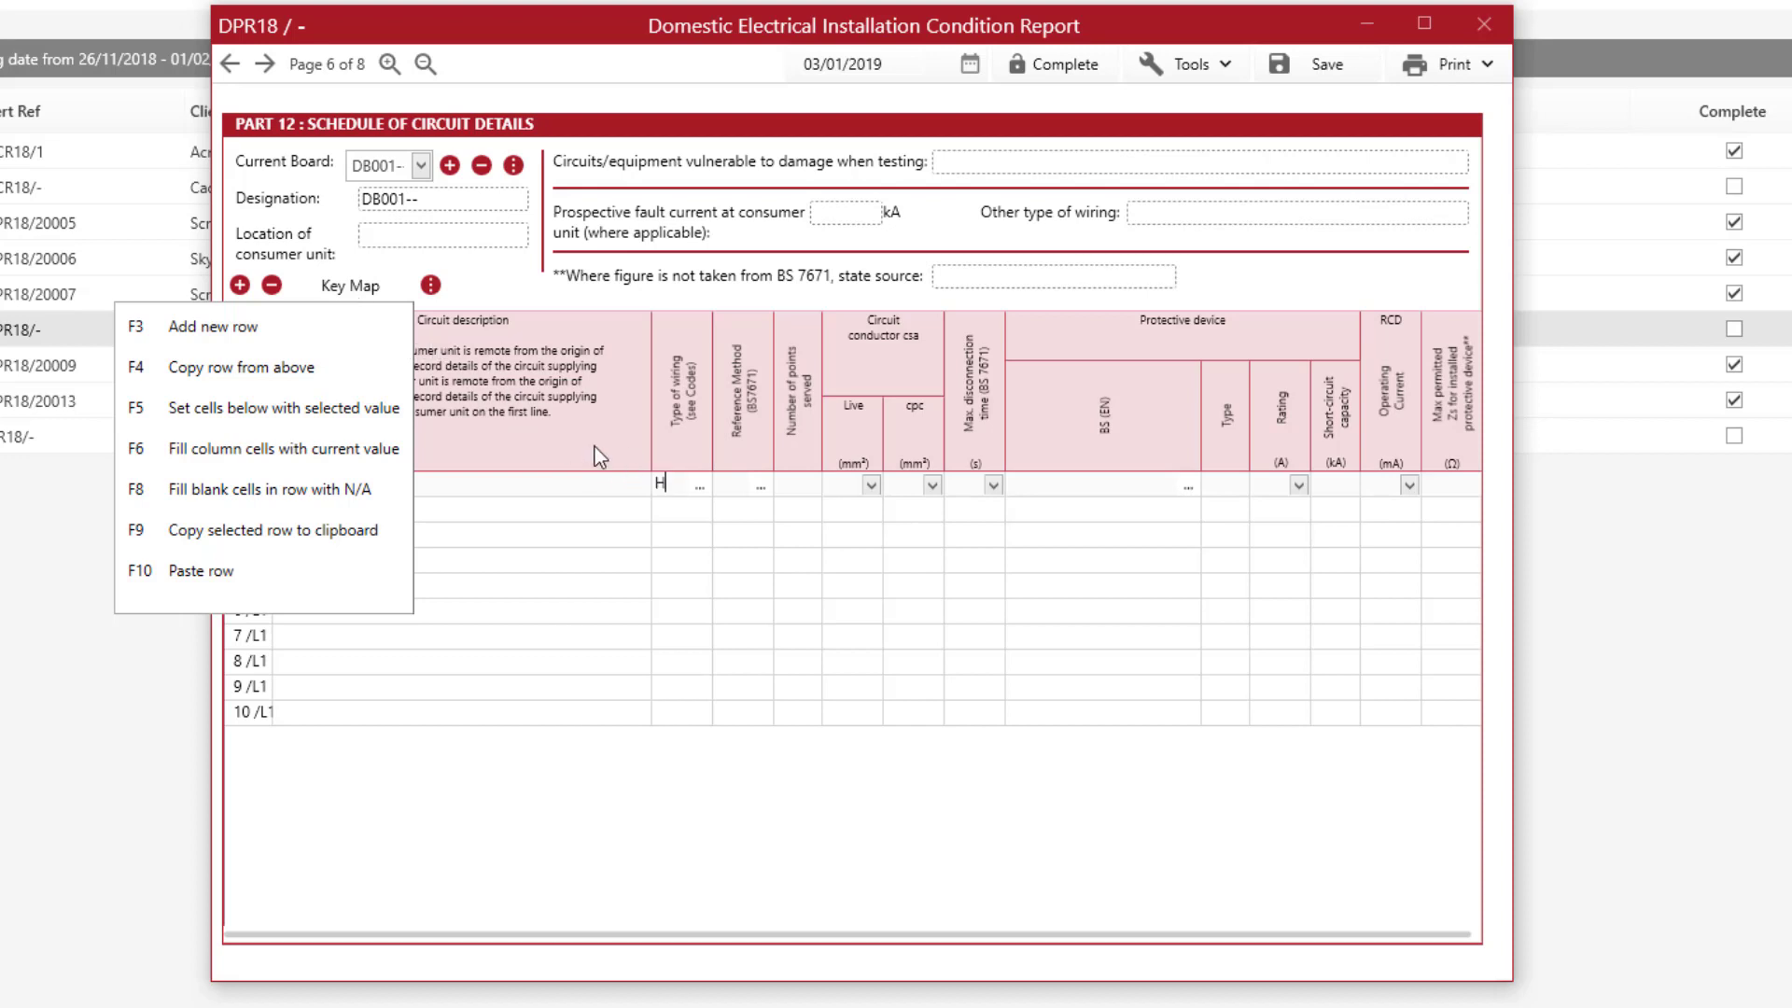
click(654, 491)
click(671, 488)
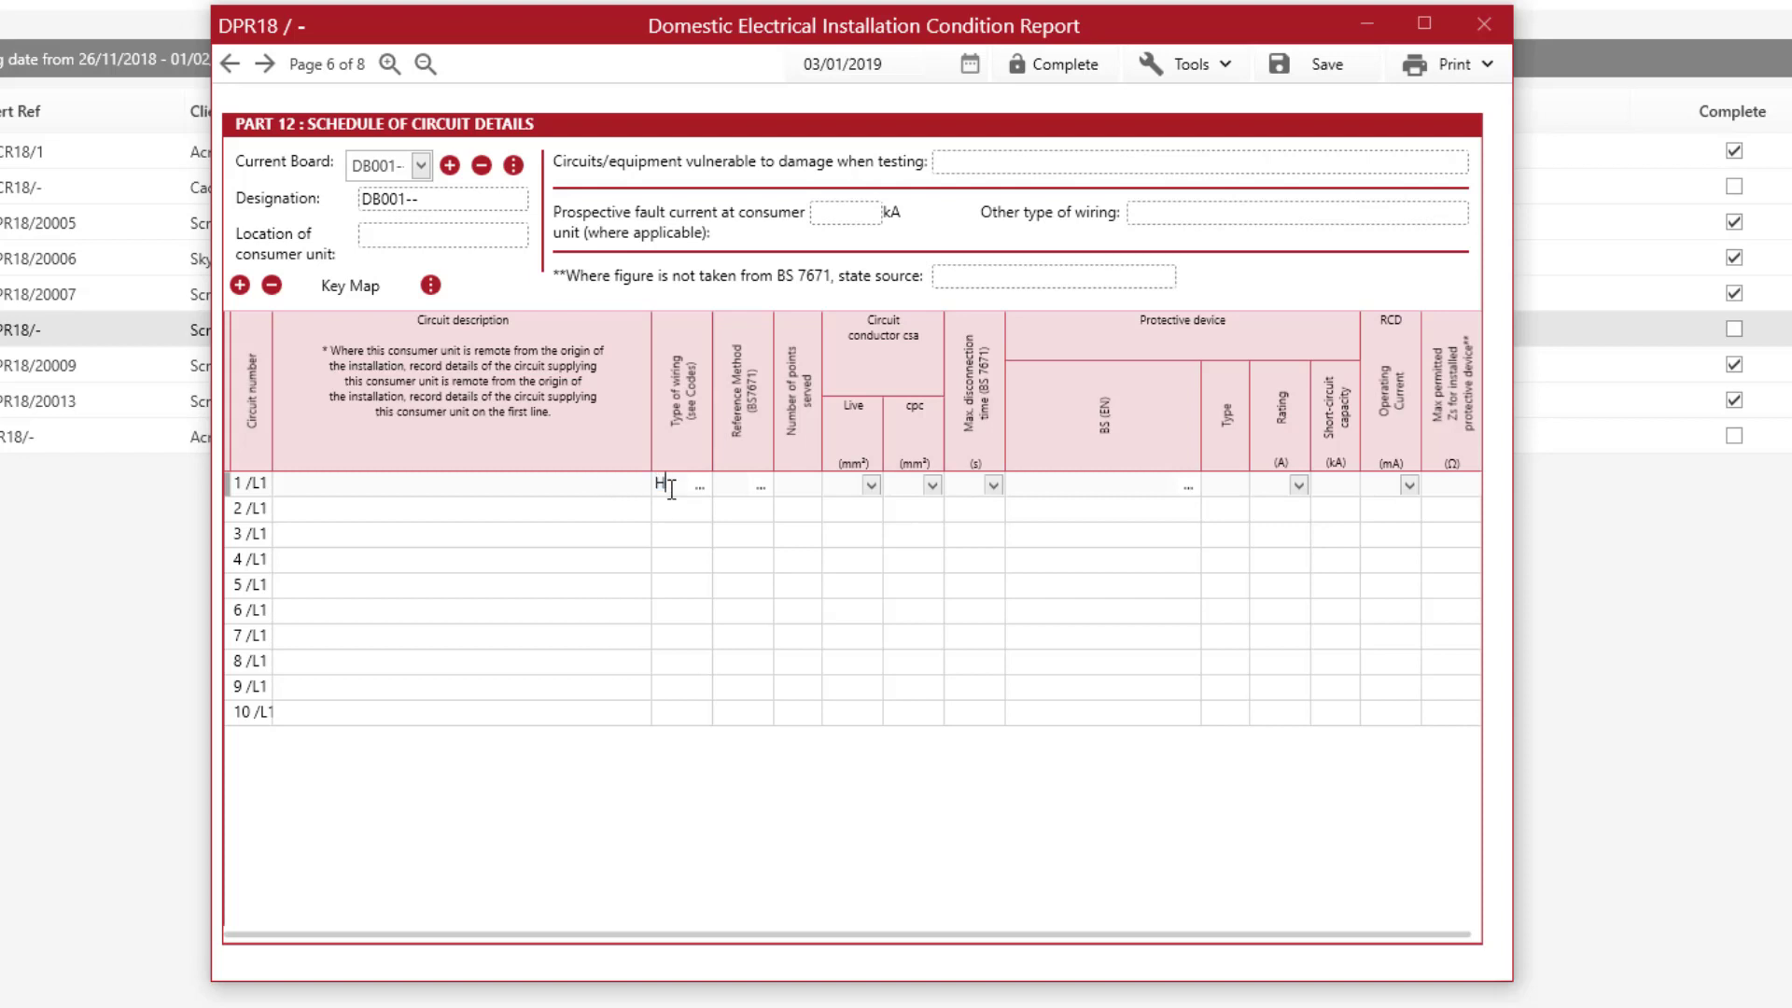
key(ctrl+d)
Give circuit 1 a 1 mm² live conductor and a BS 60898 type B MCB.
click(871, 485)
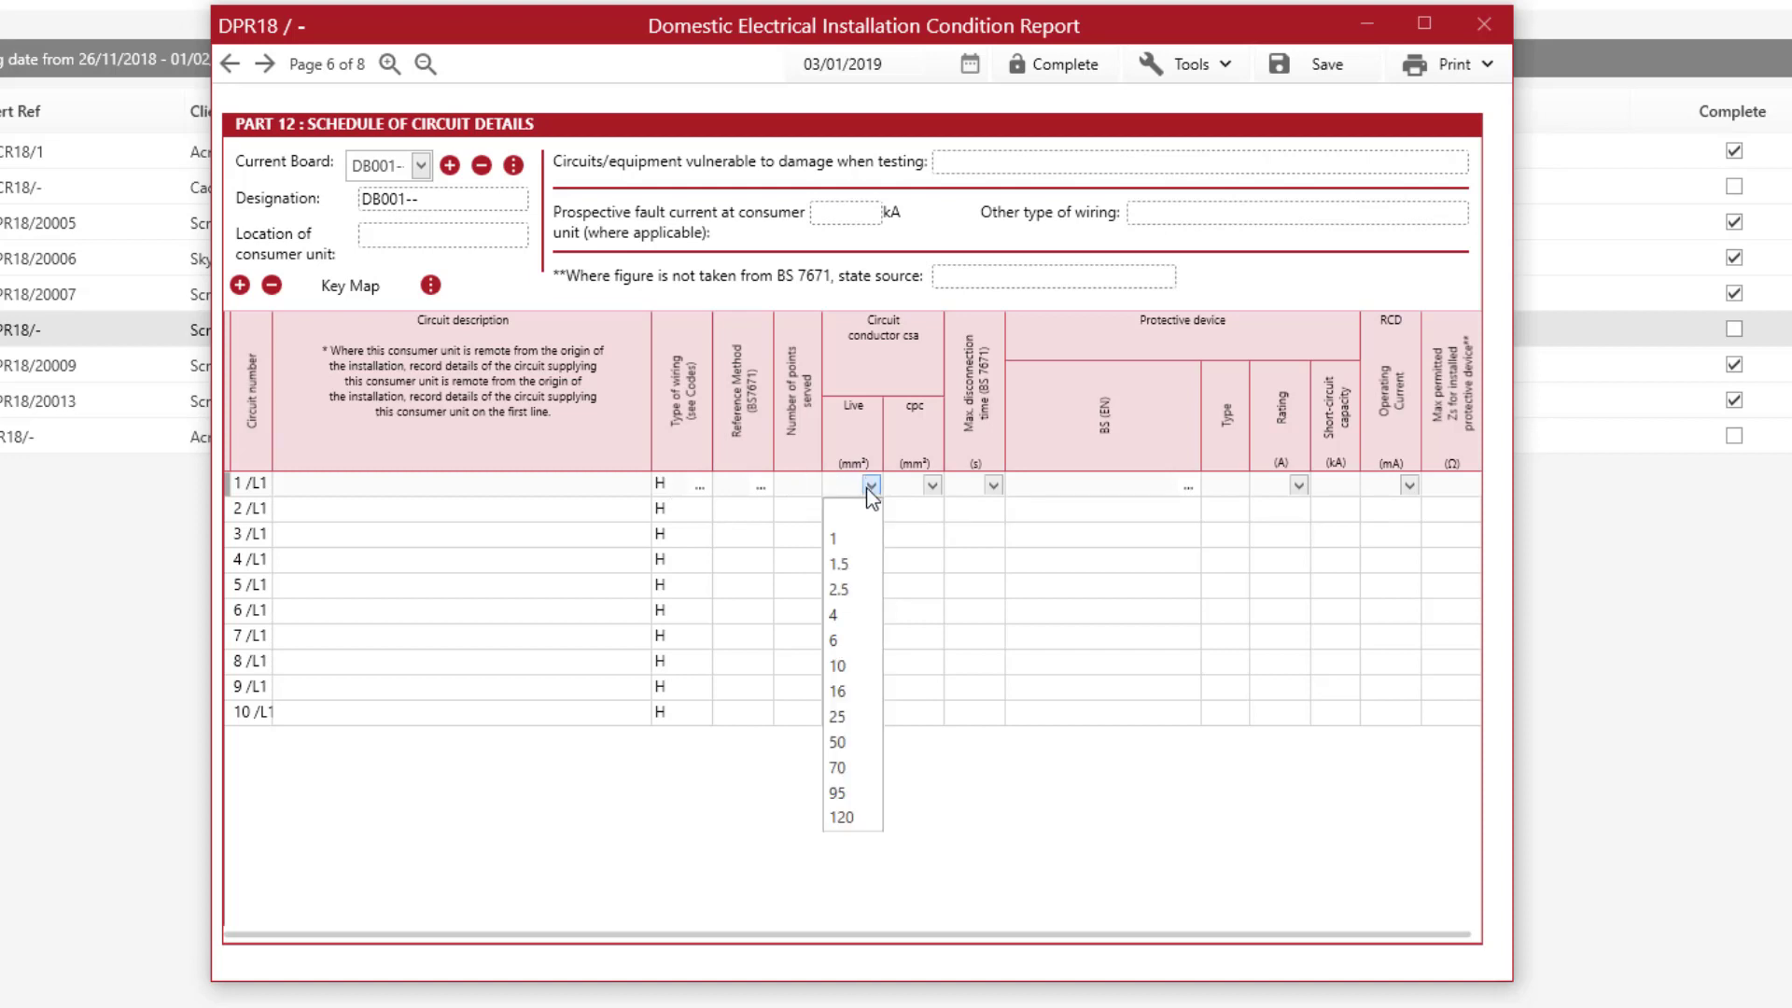
click(861, 545)
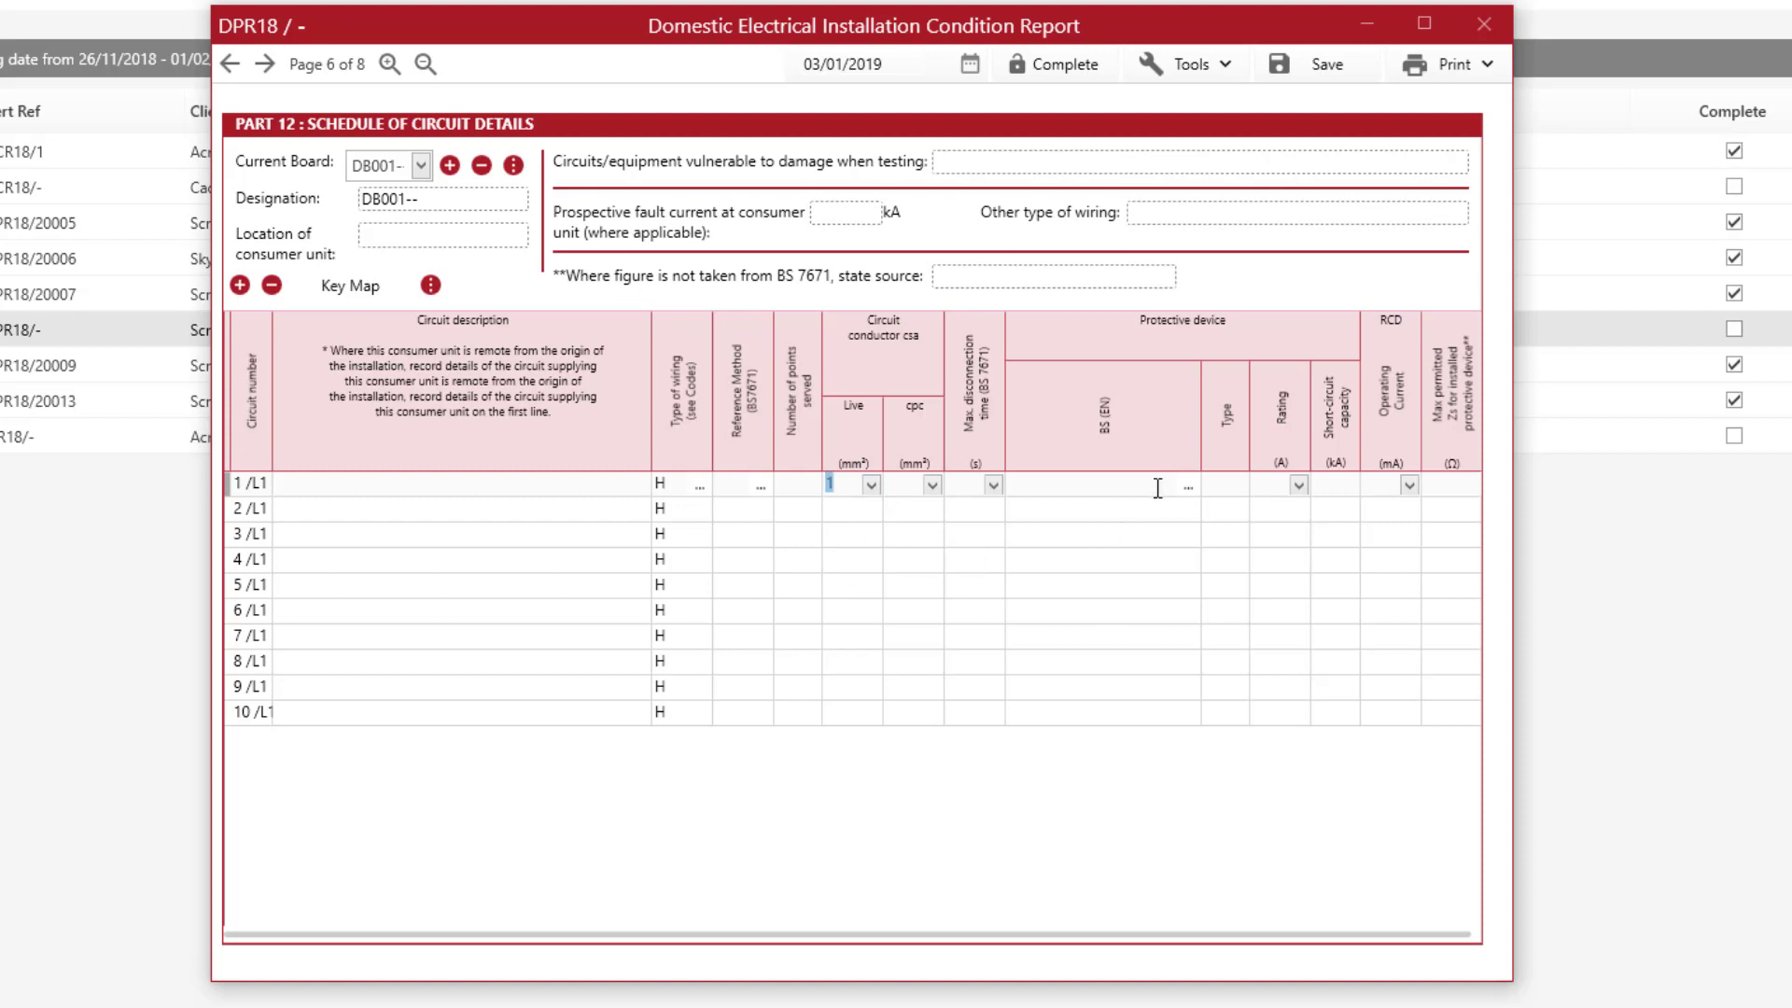
click(1189, 486)
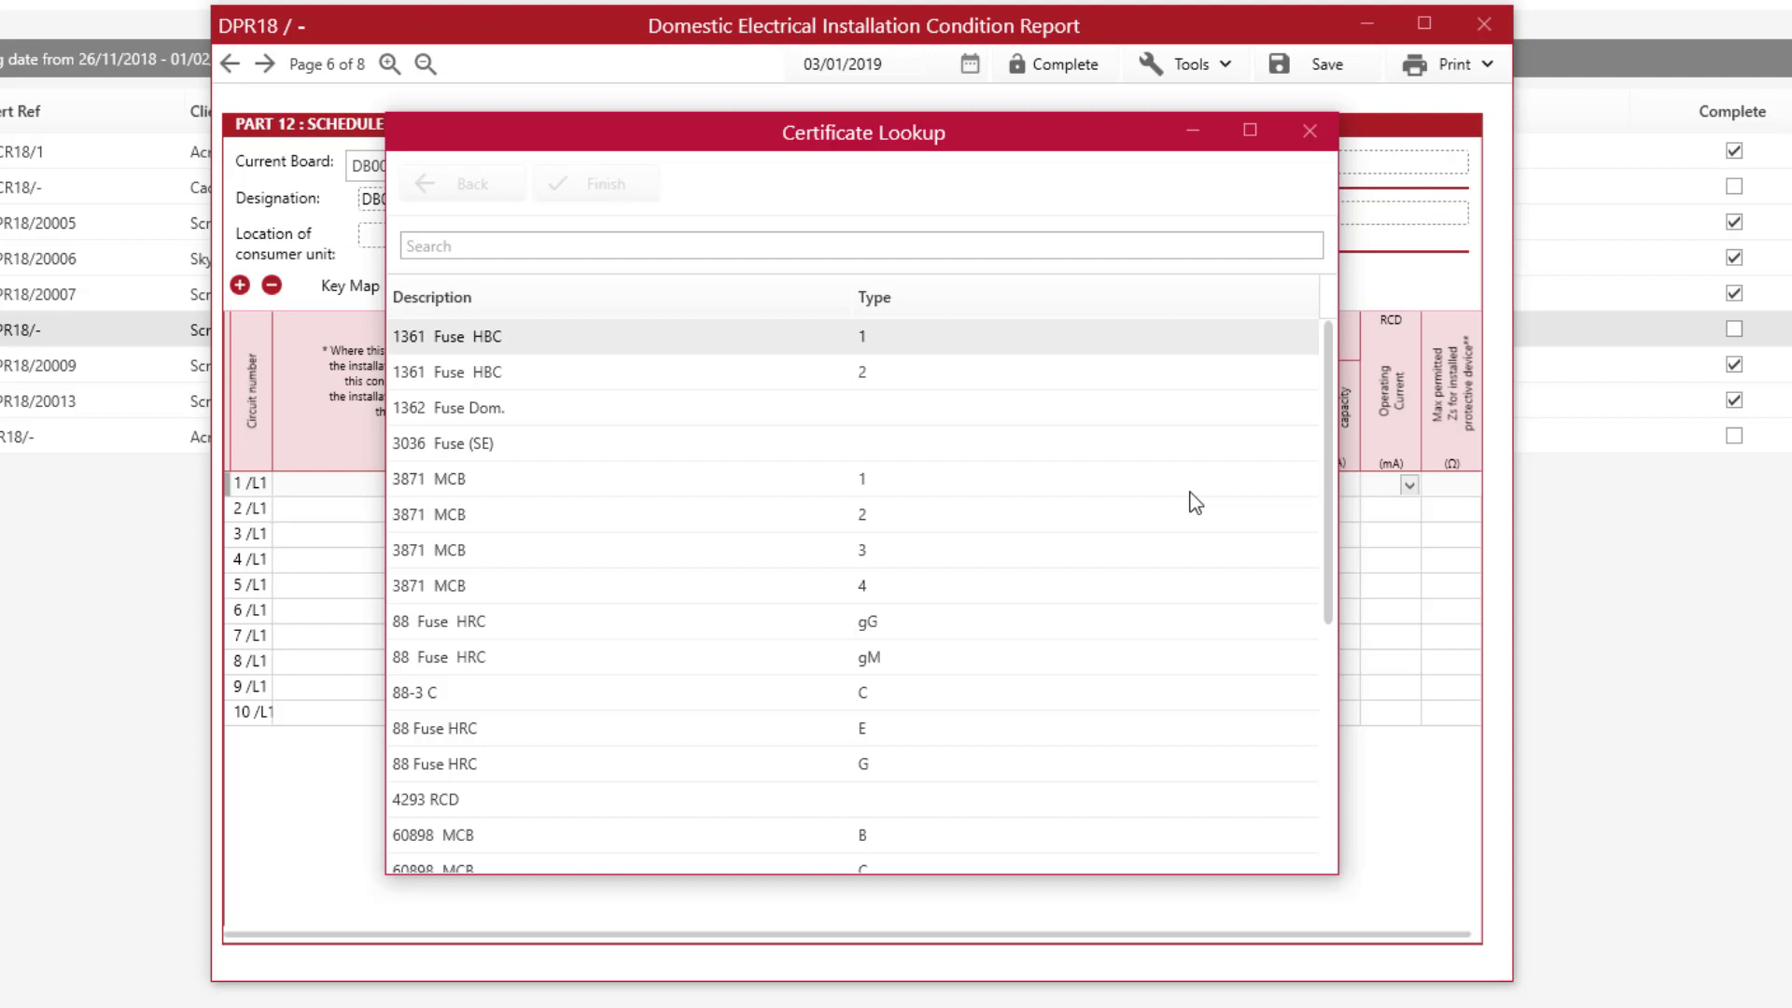
scroll(844, 603, down, 2)
double_click(568, 628)
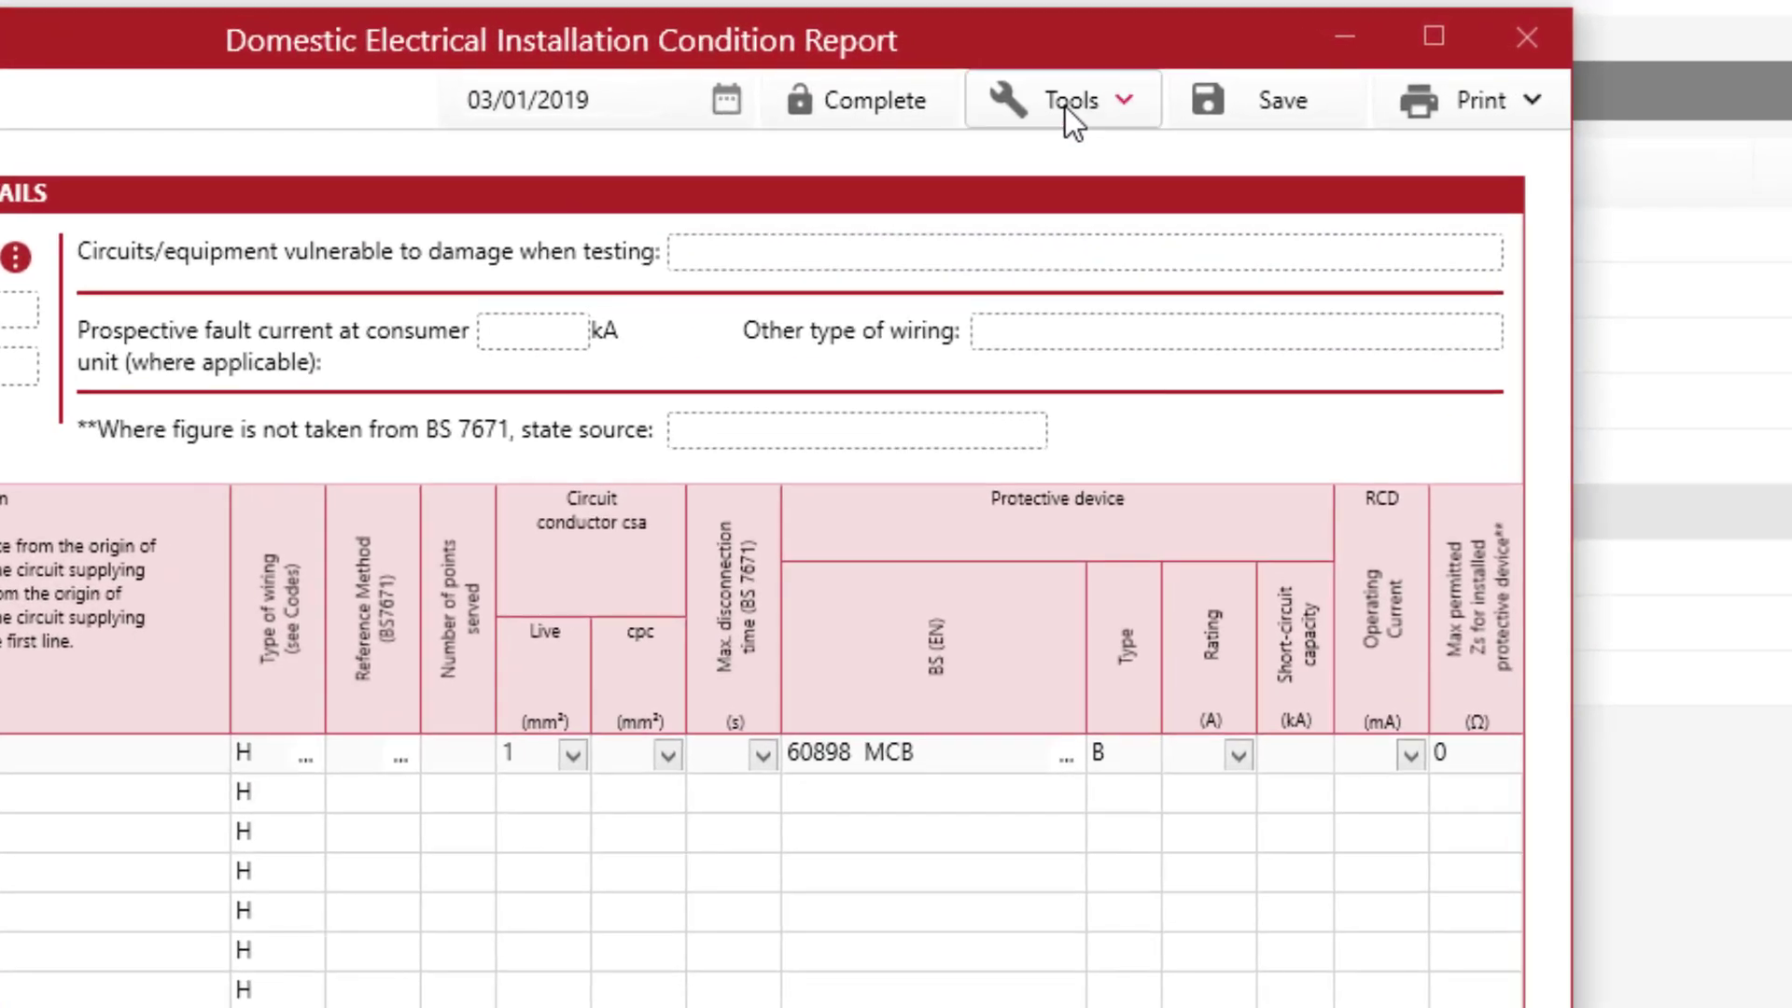
Apply certificate number 00020014 to the report and acknowledge the confirmation.
click(1066, 107)
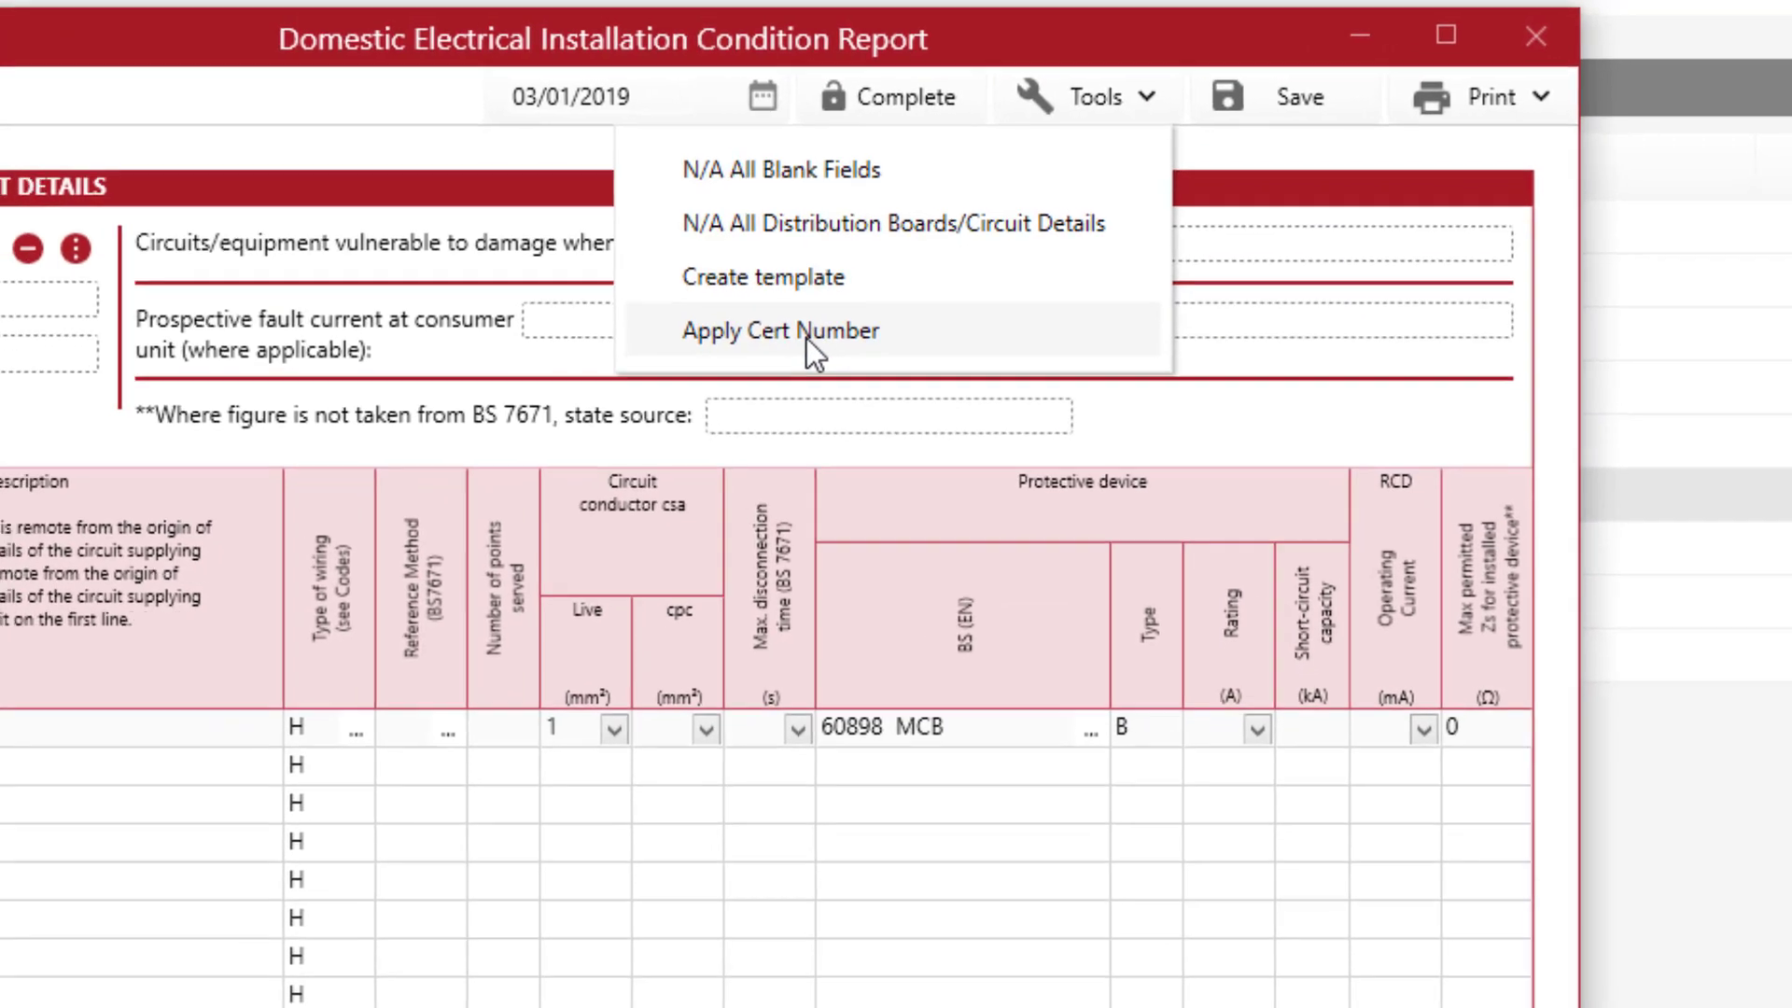
click(793, 396)
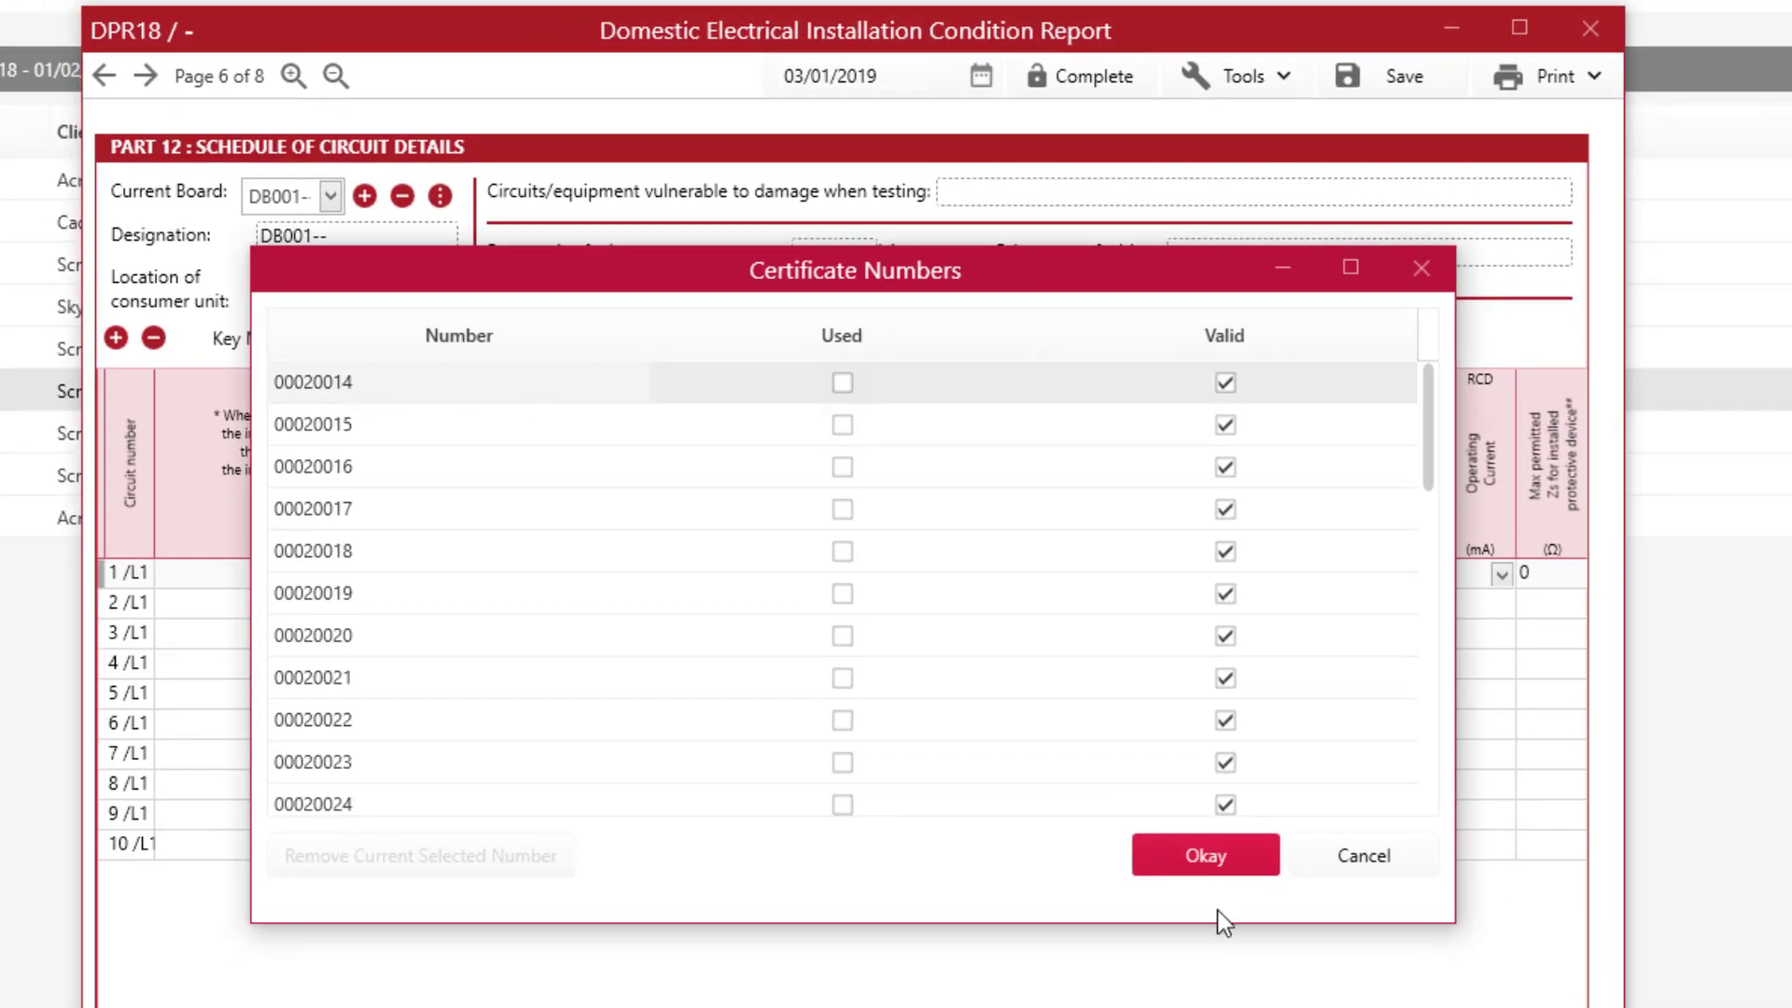
click(1240, 860)
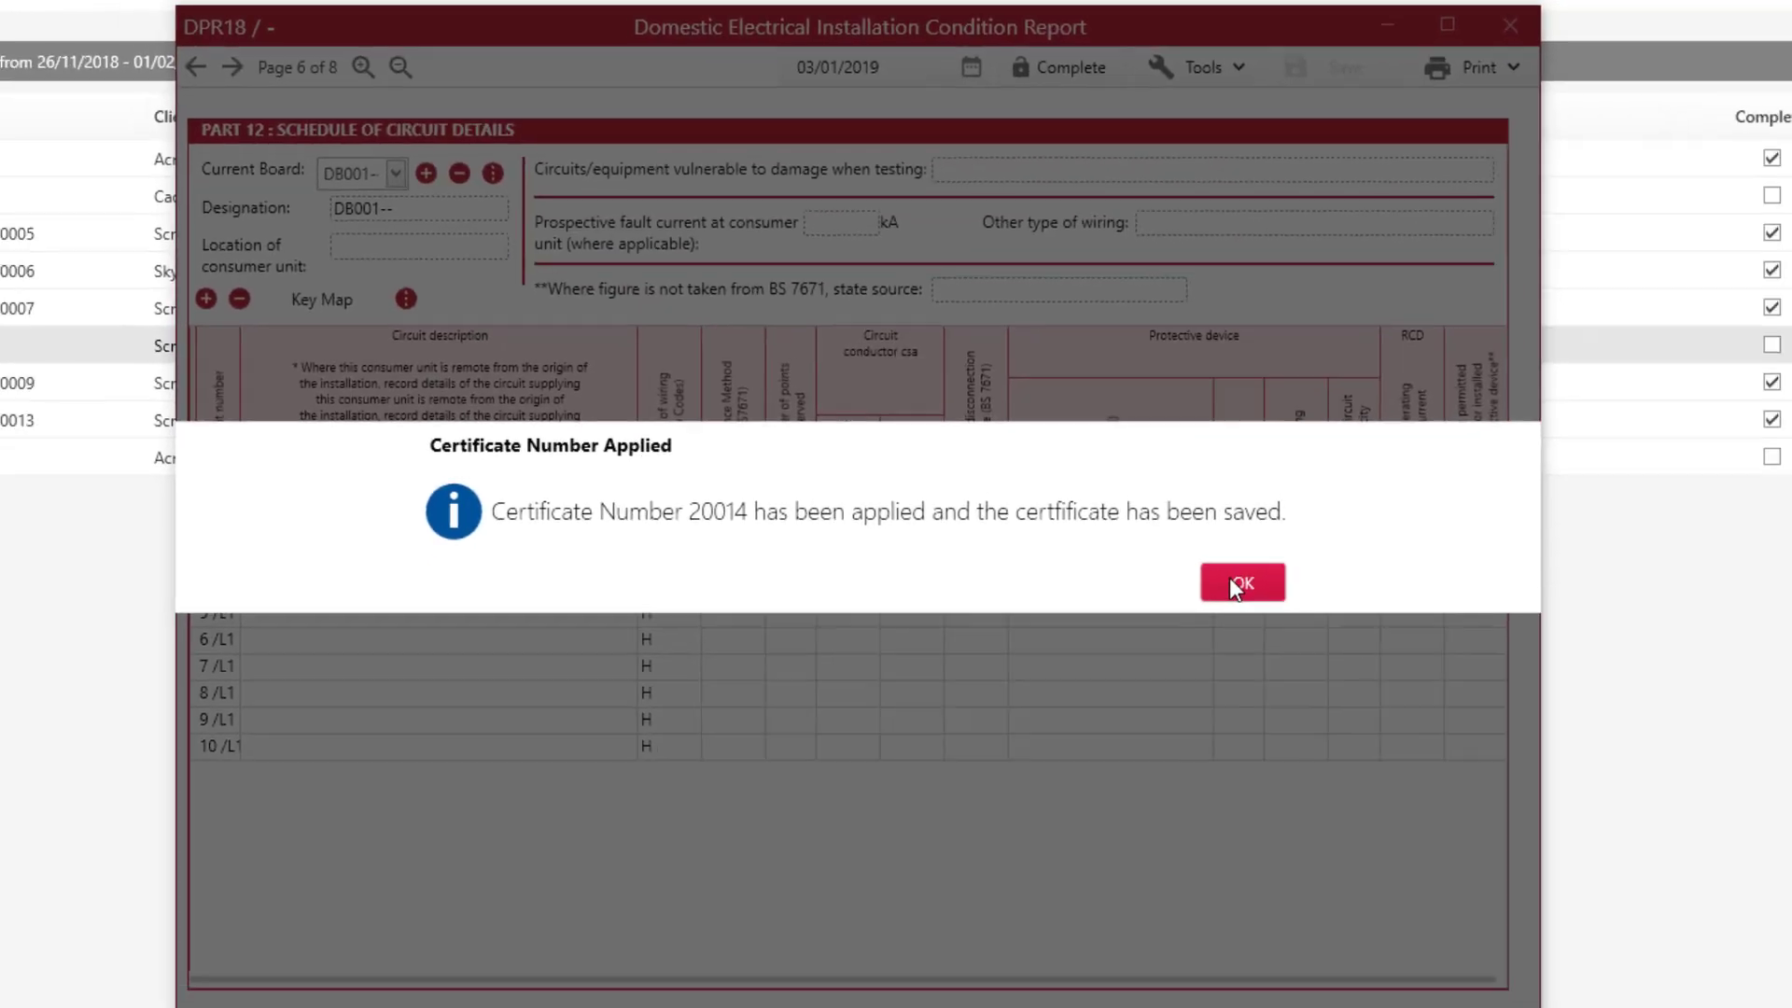
click(1286, 655)
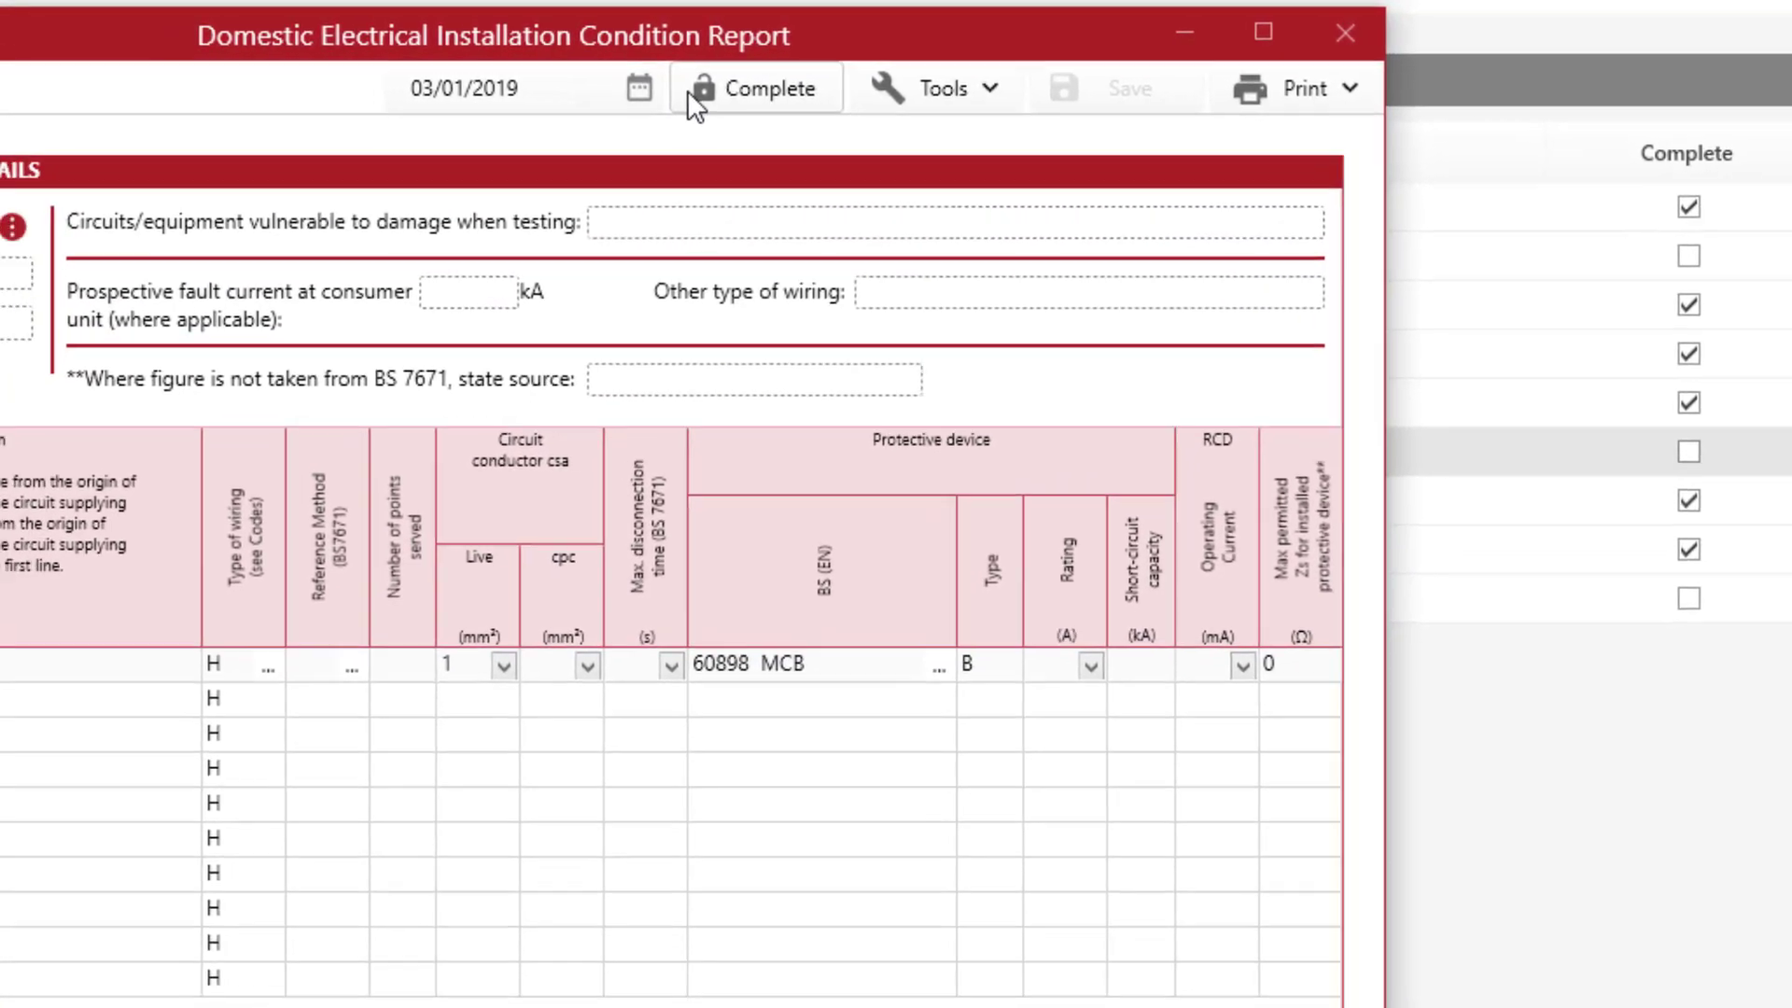
Complete and lock report DPR18/20014, then preview its Original print and close the report.
click(690, 90)
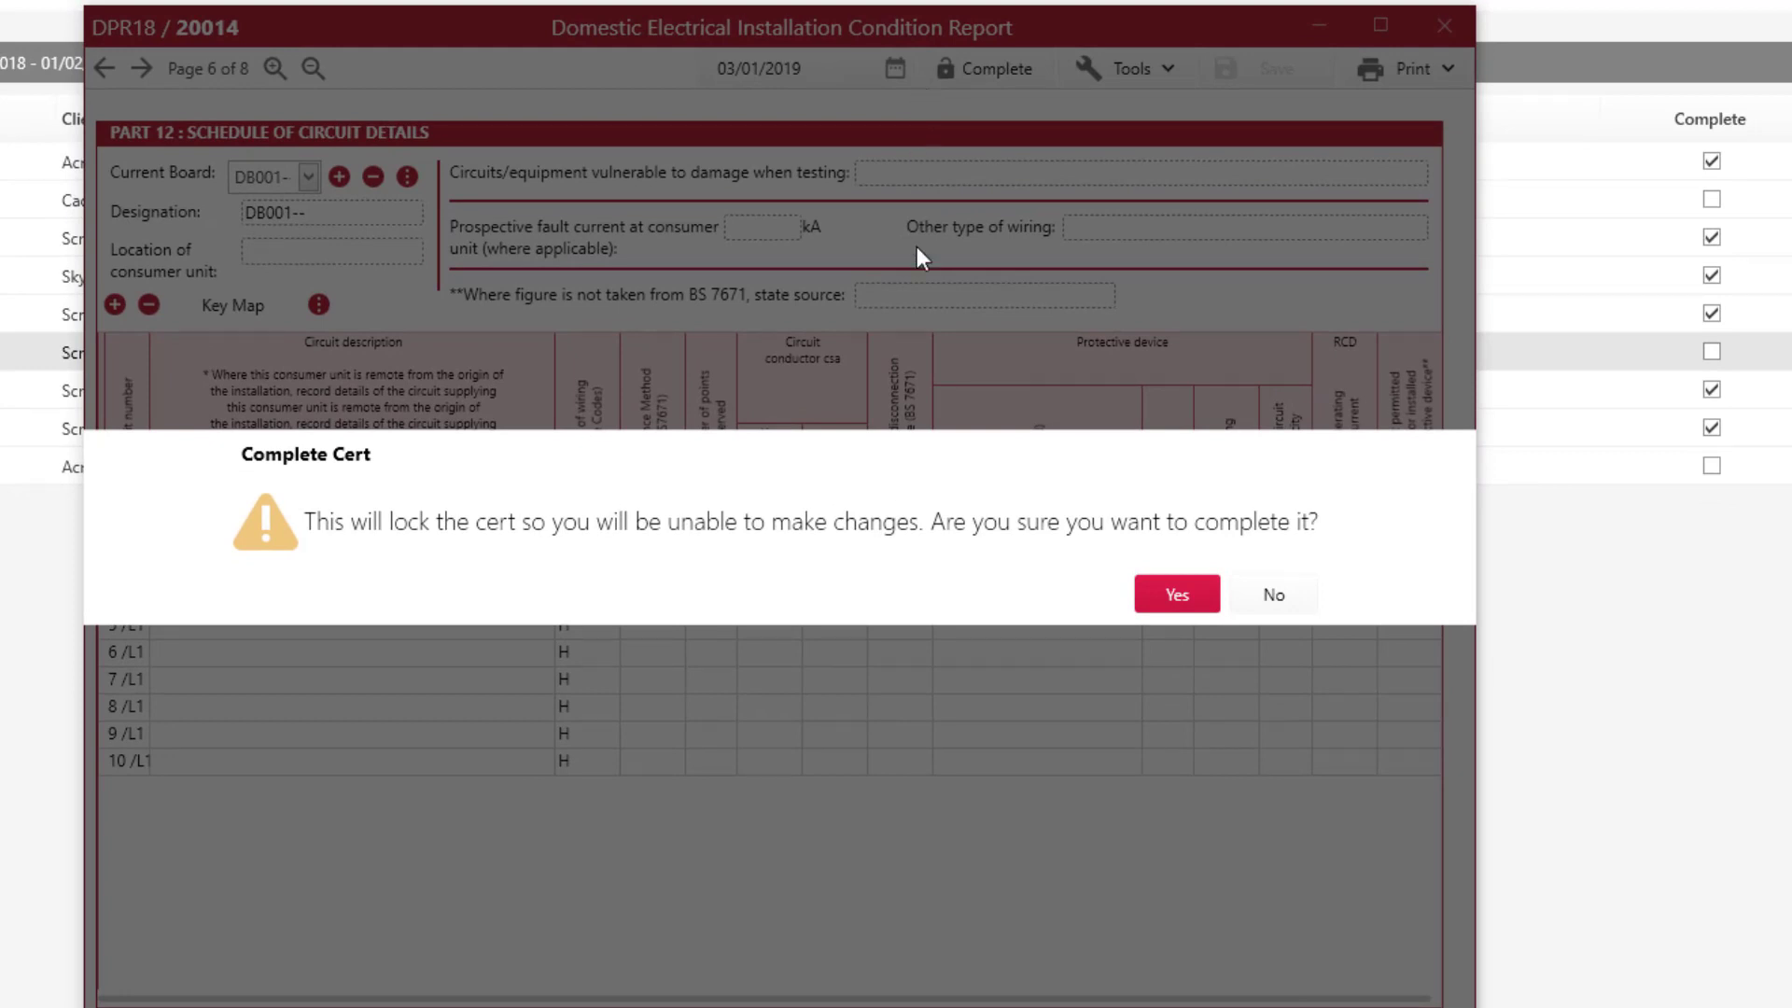
click(1181, 595)
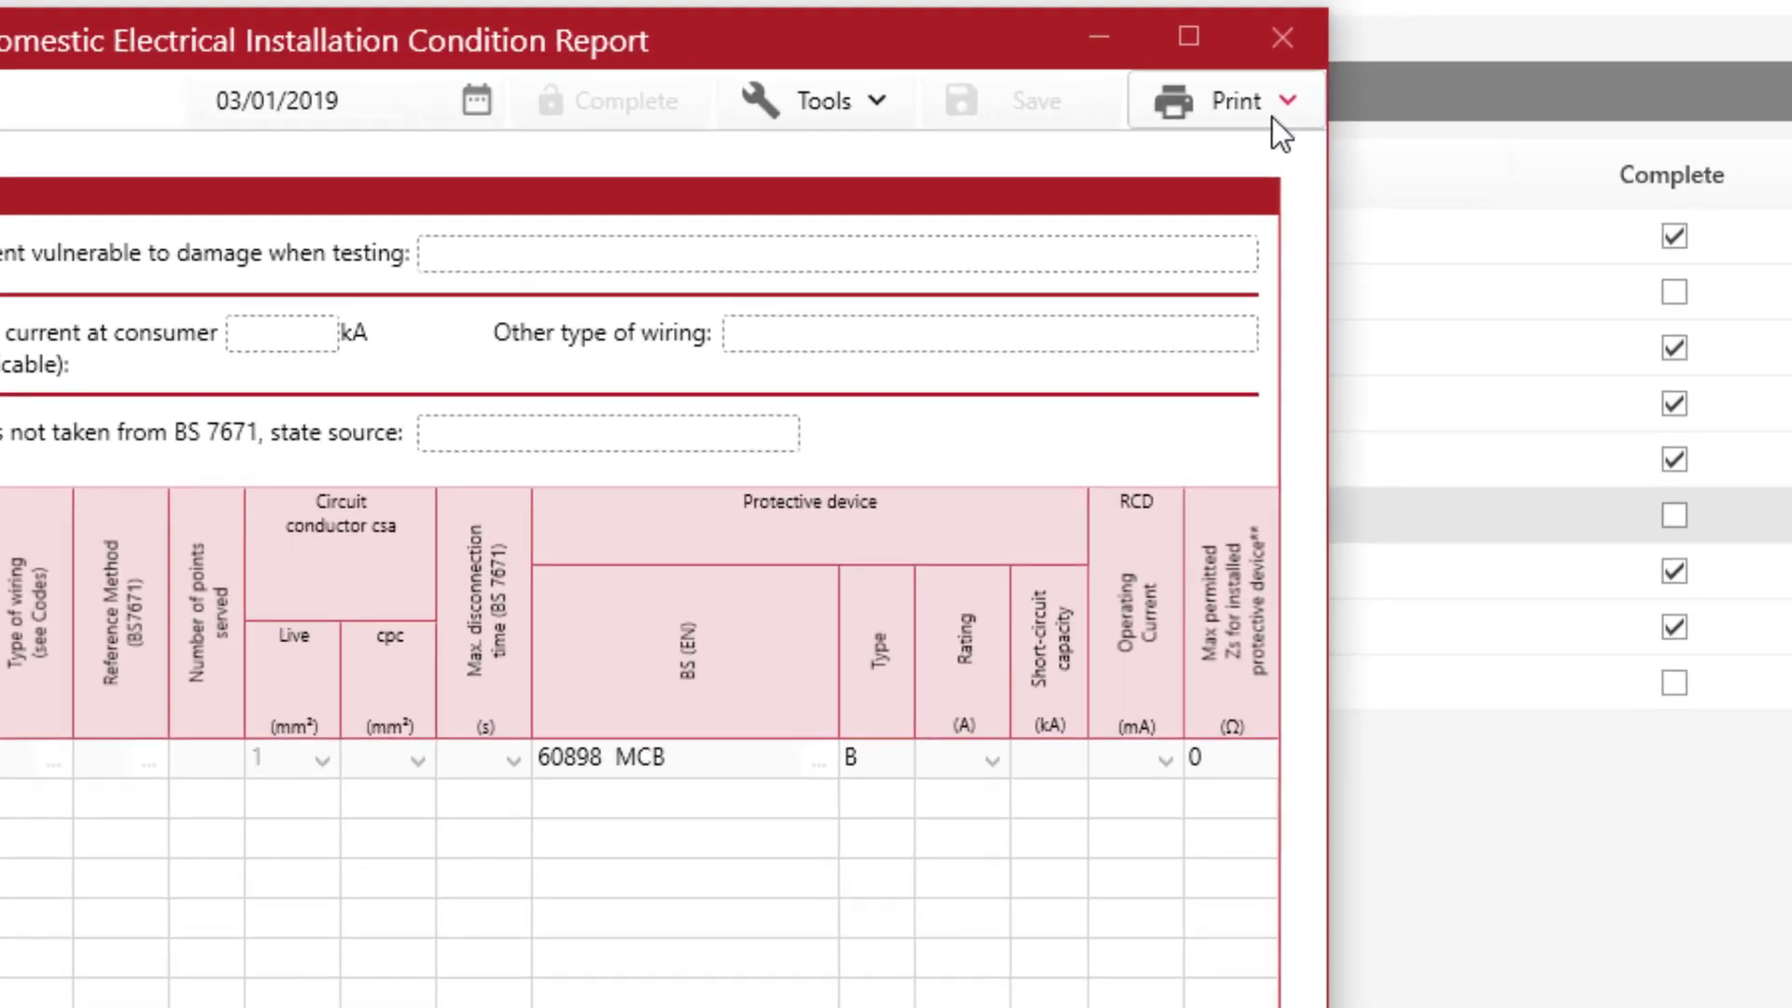
click(1472, 65)
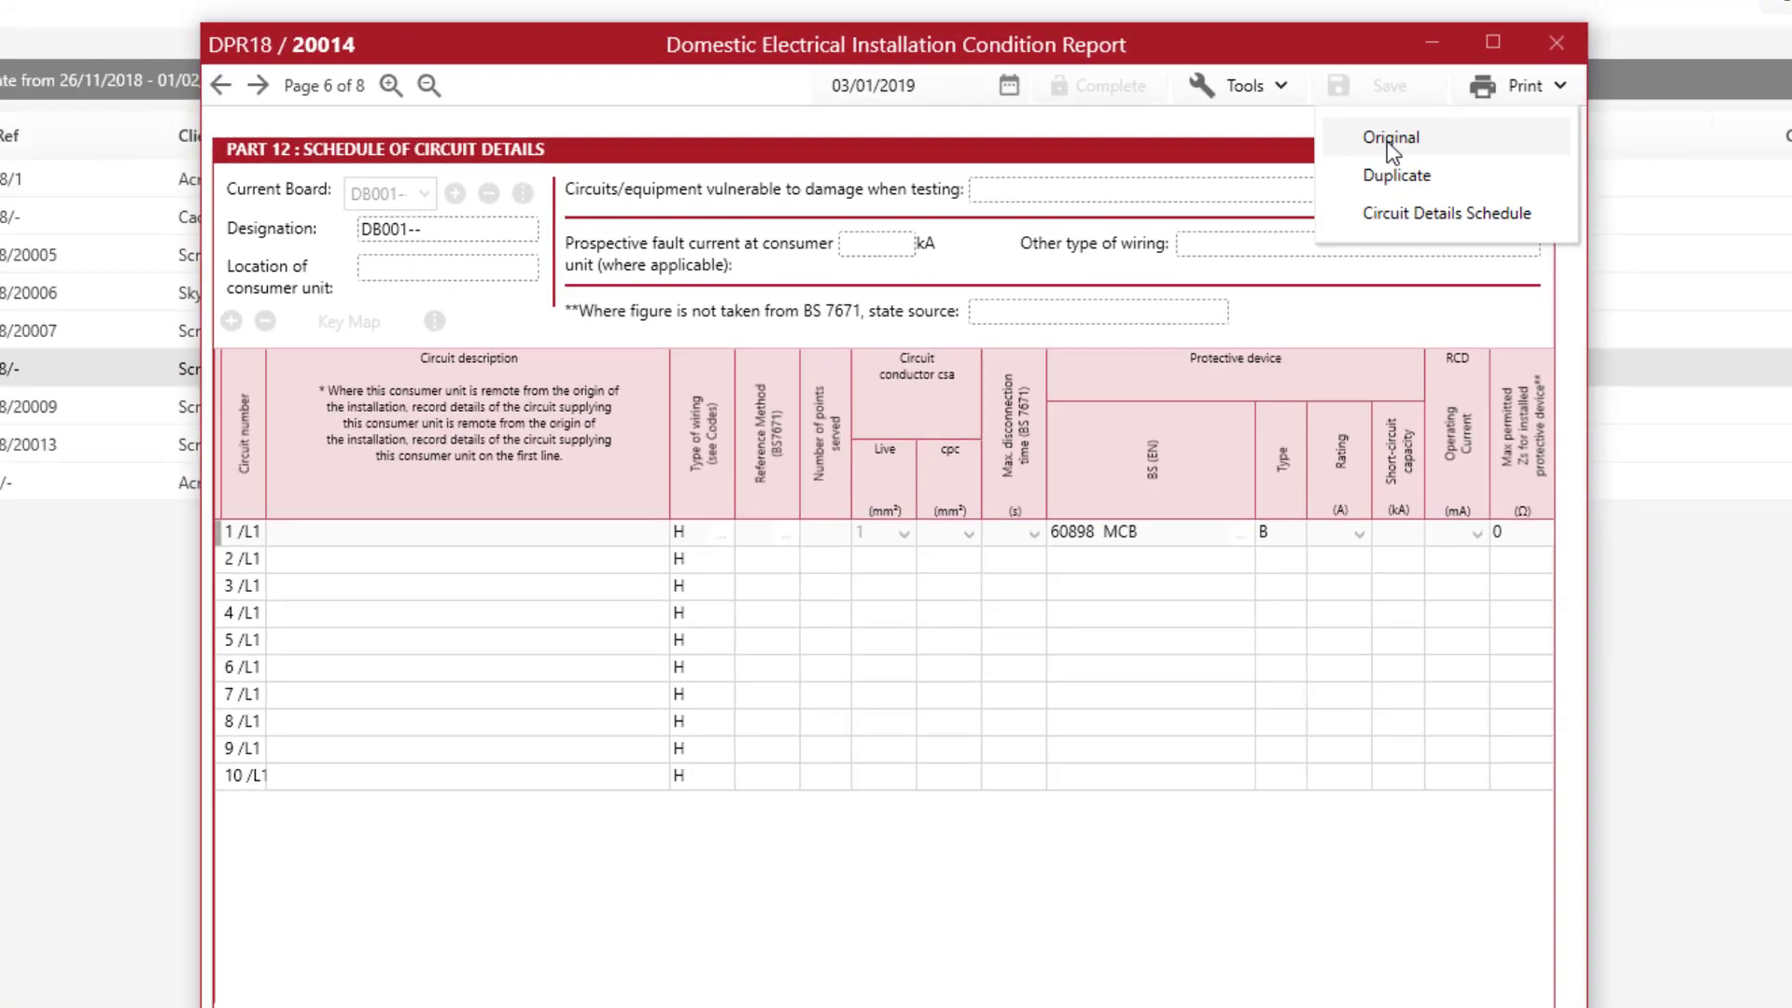
click(1014, 183)
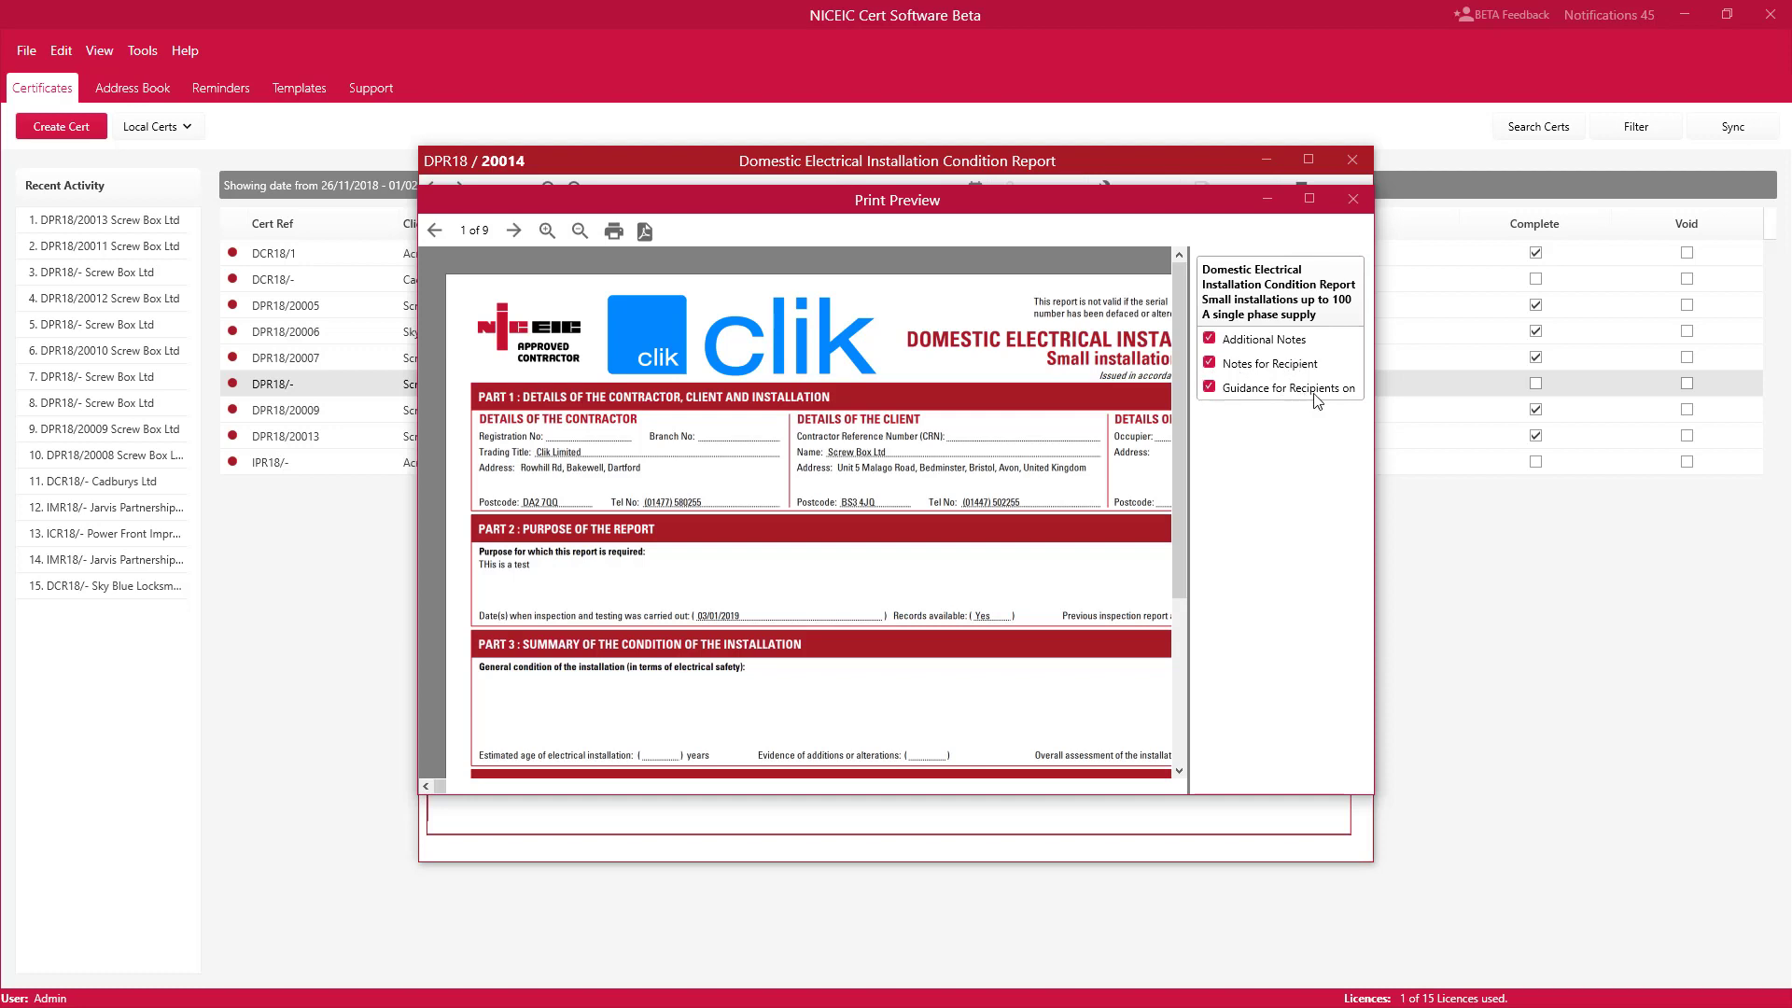
click(1353, 199)
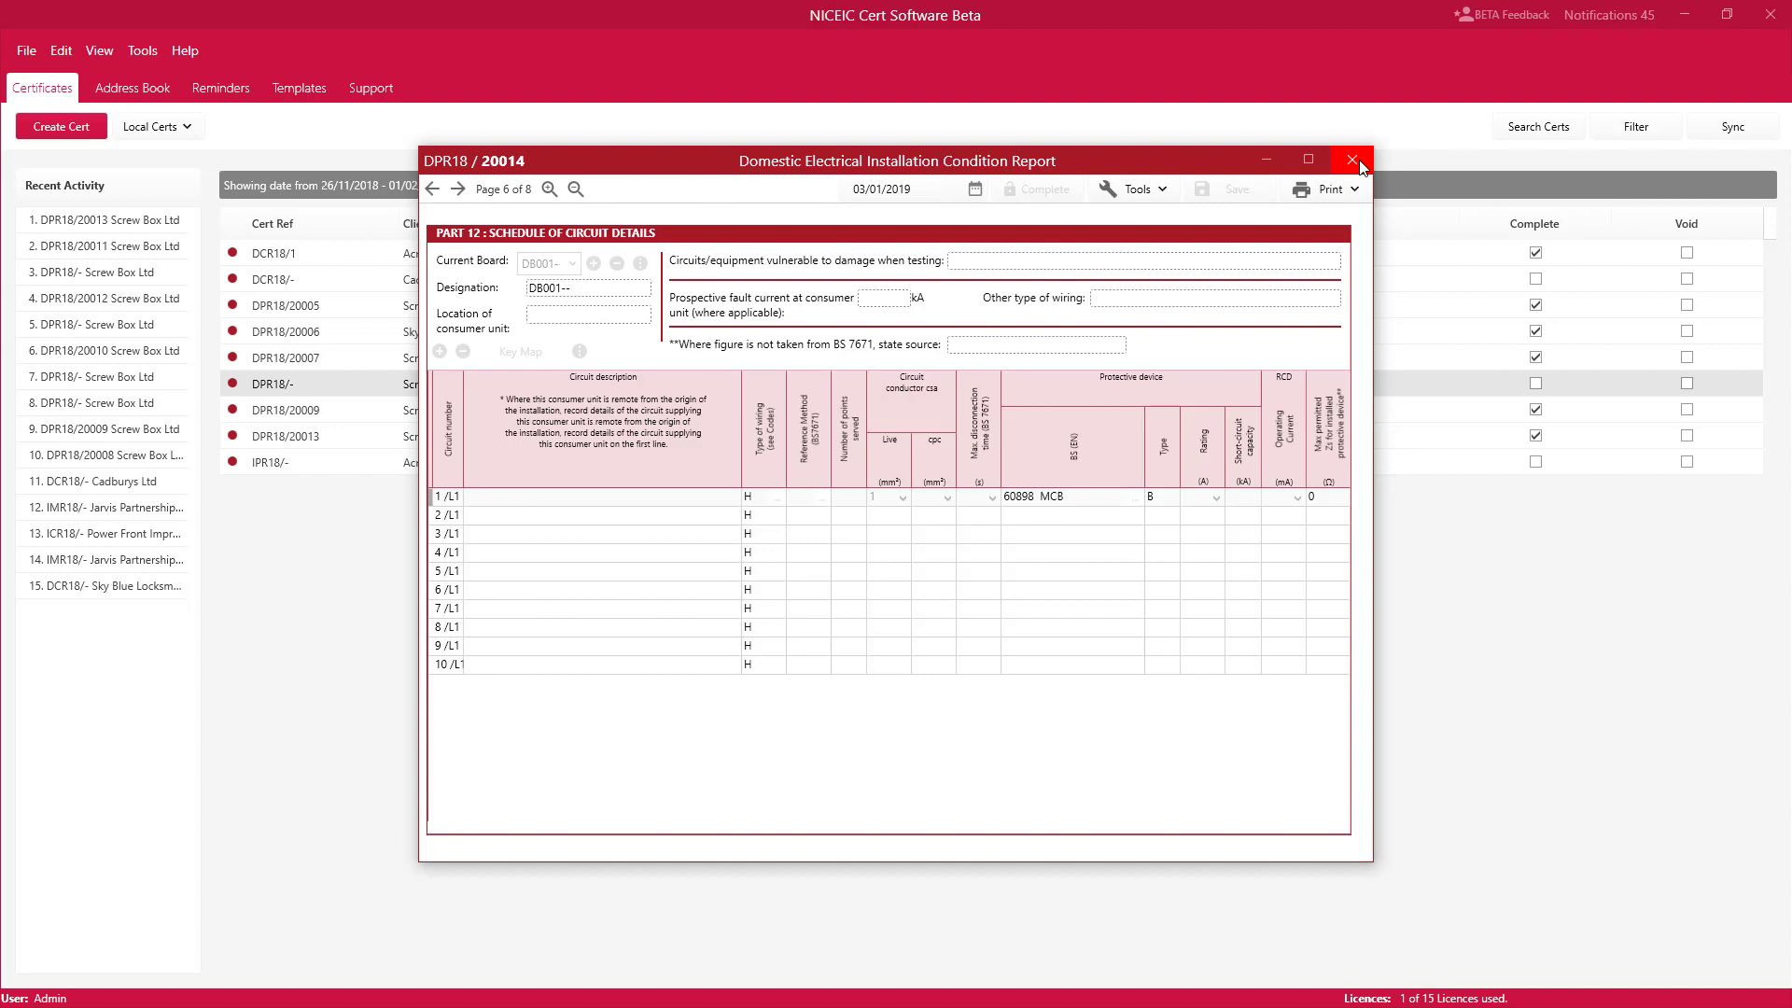
click(1352, 161)
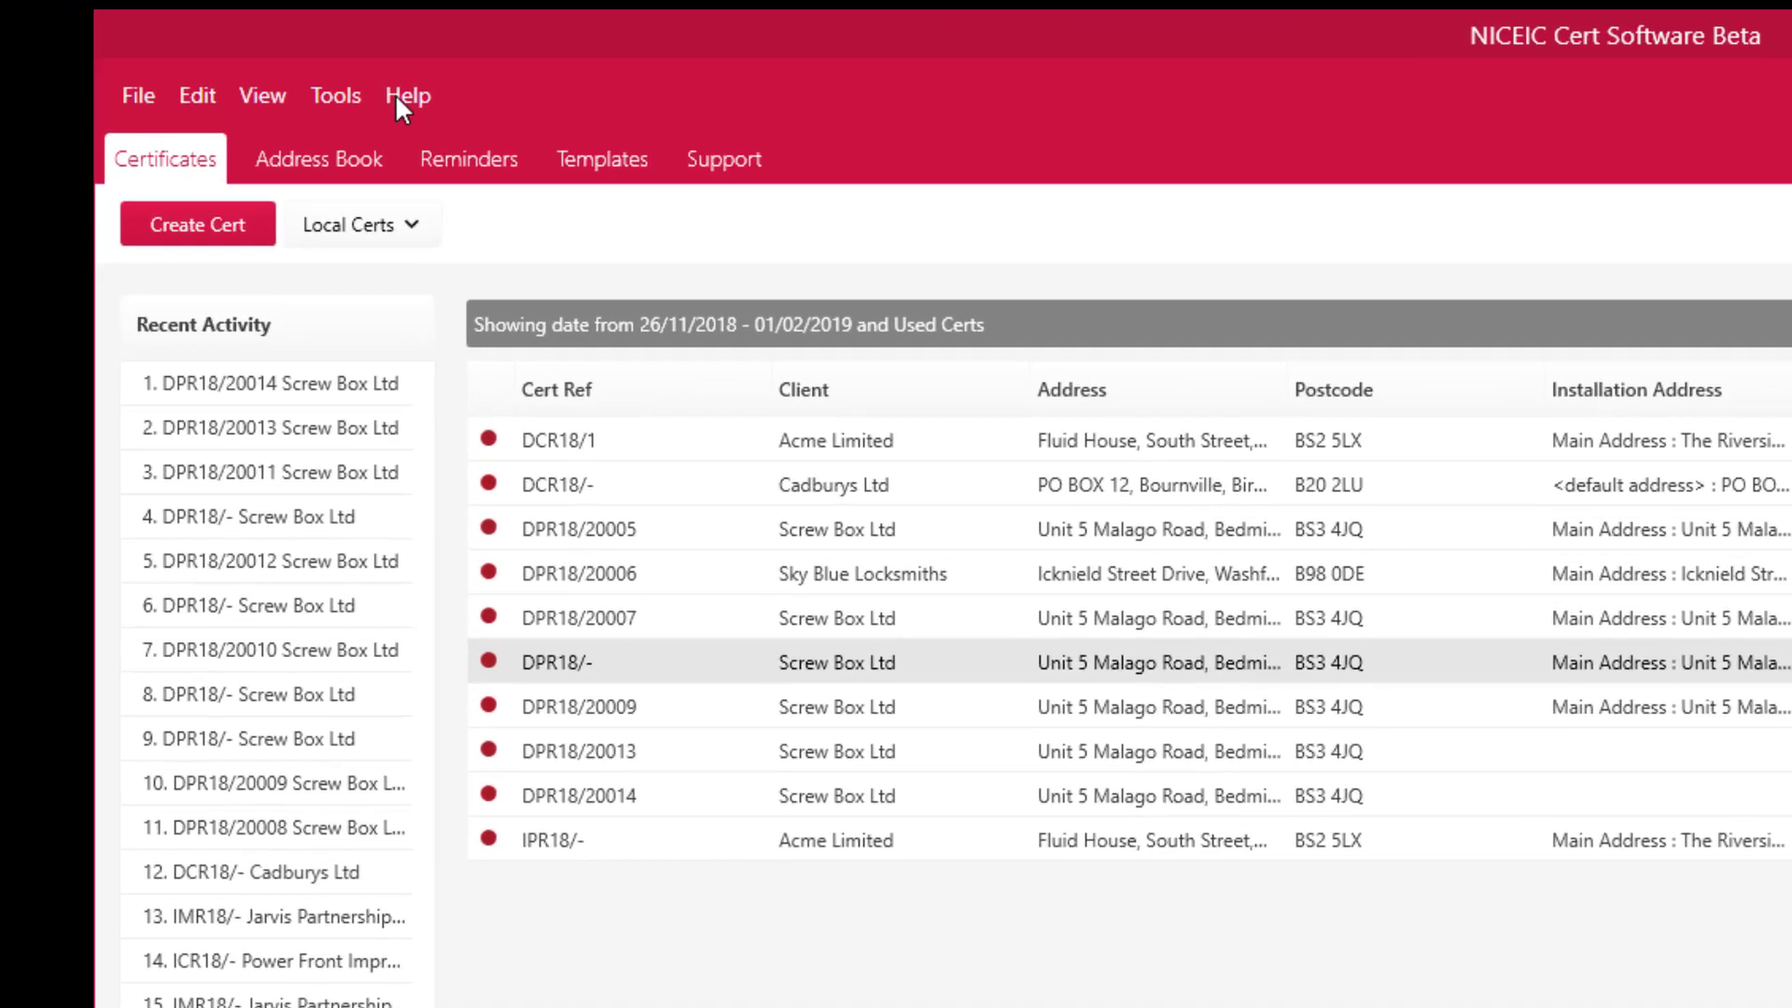
Open Certificate Orders from Help, showing the DPR18 order for numbers 30000–30024.
click(399, 97)
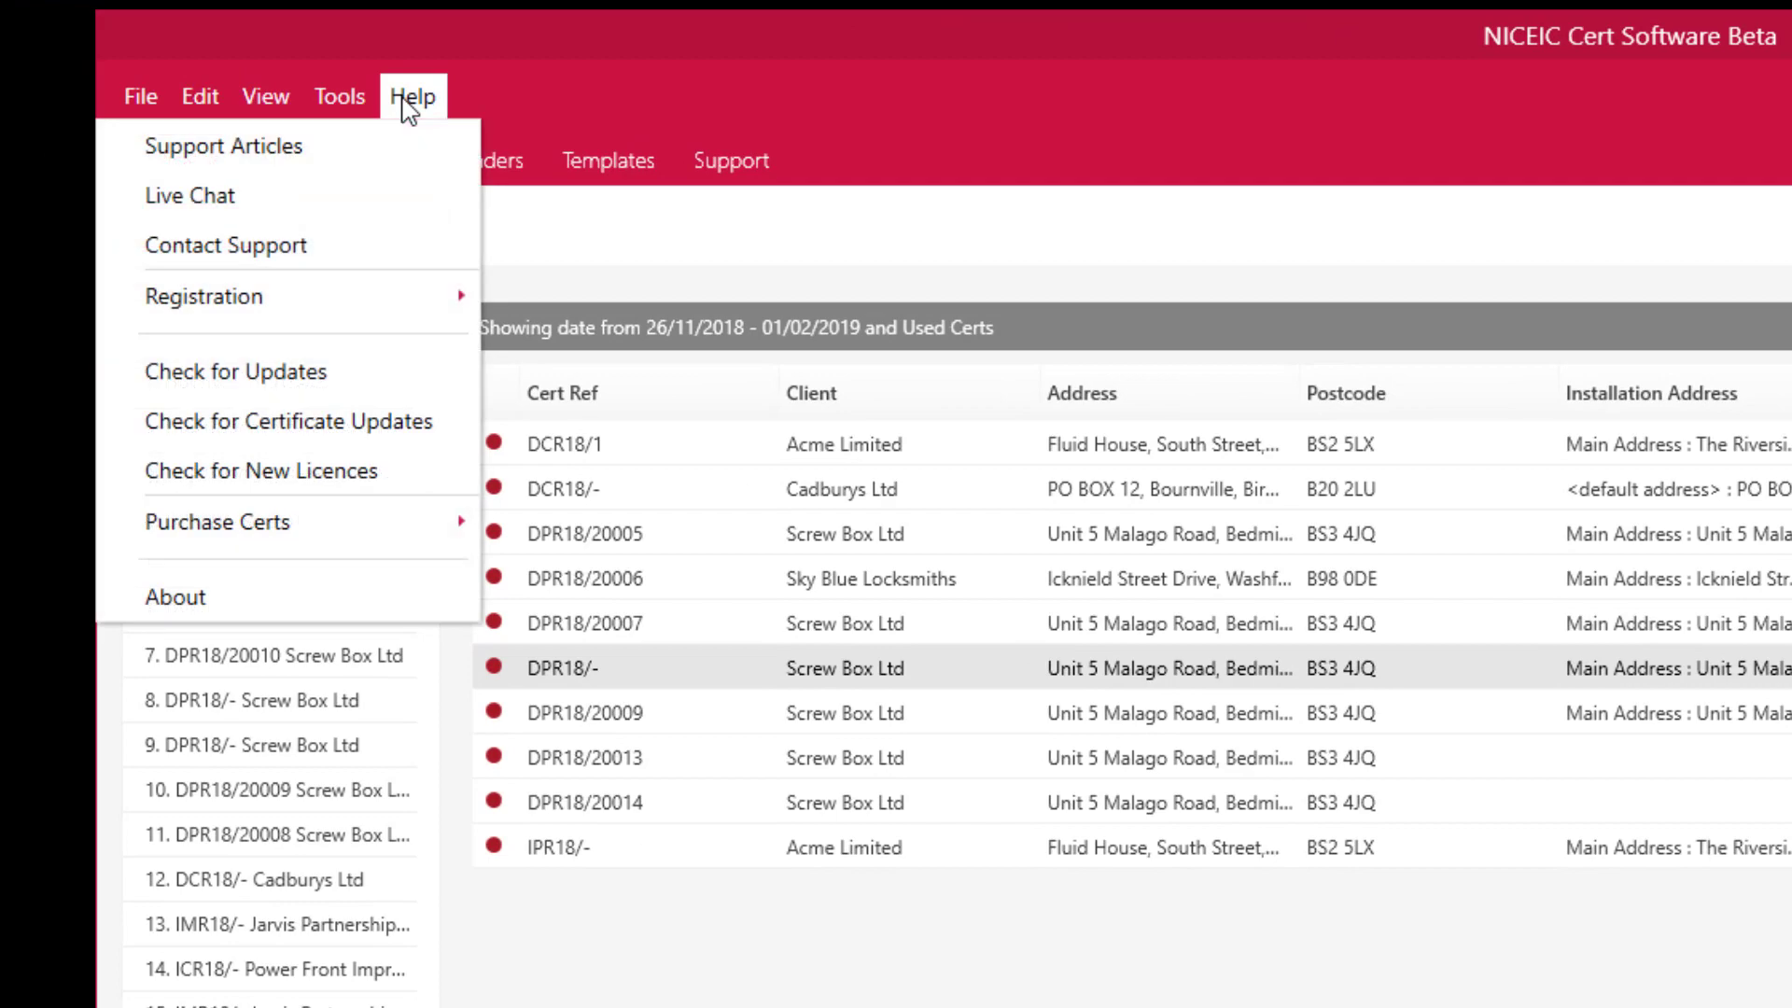
mouse_move(355, 522)
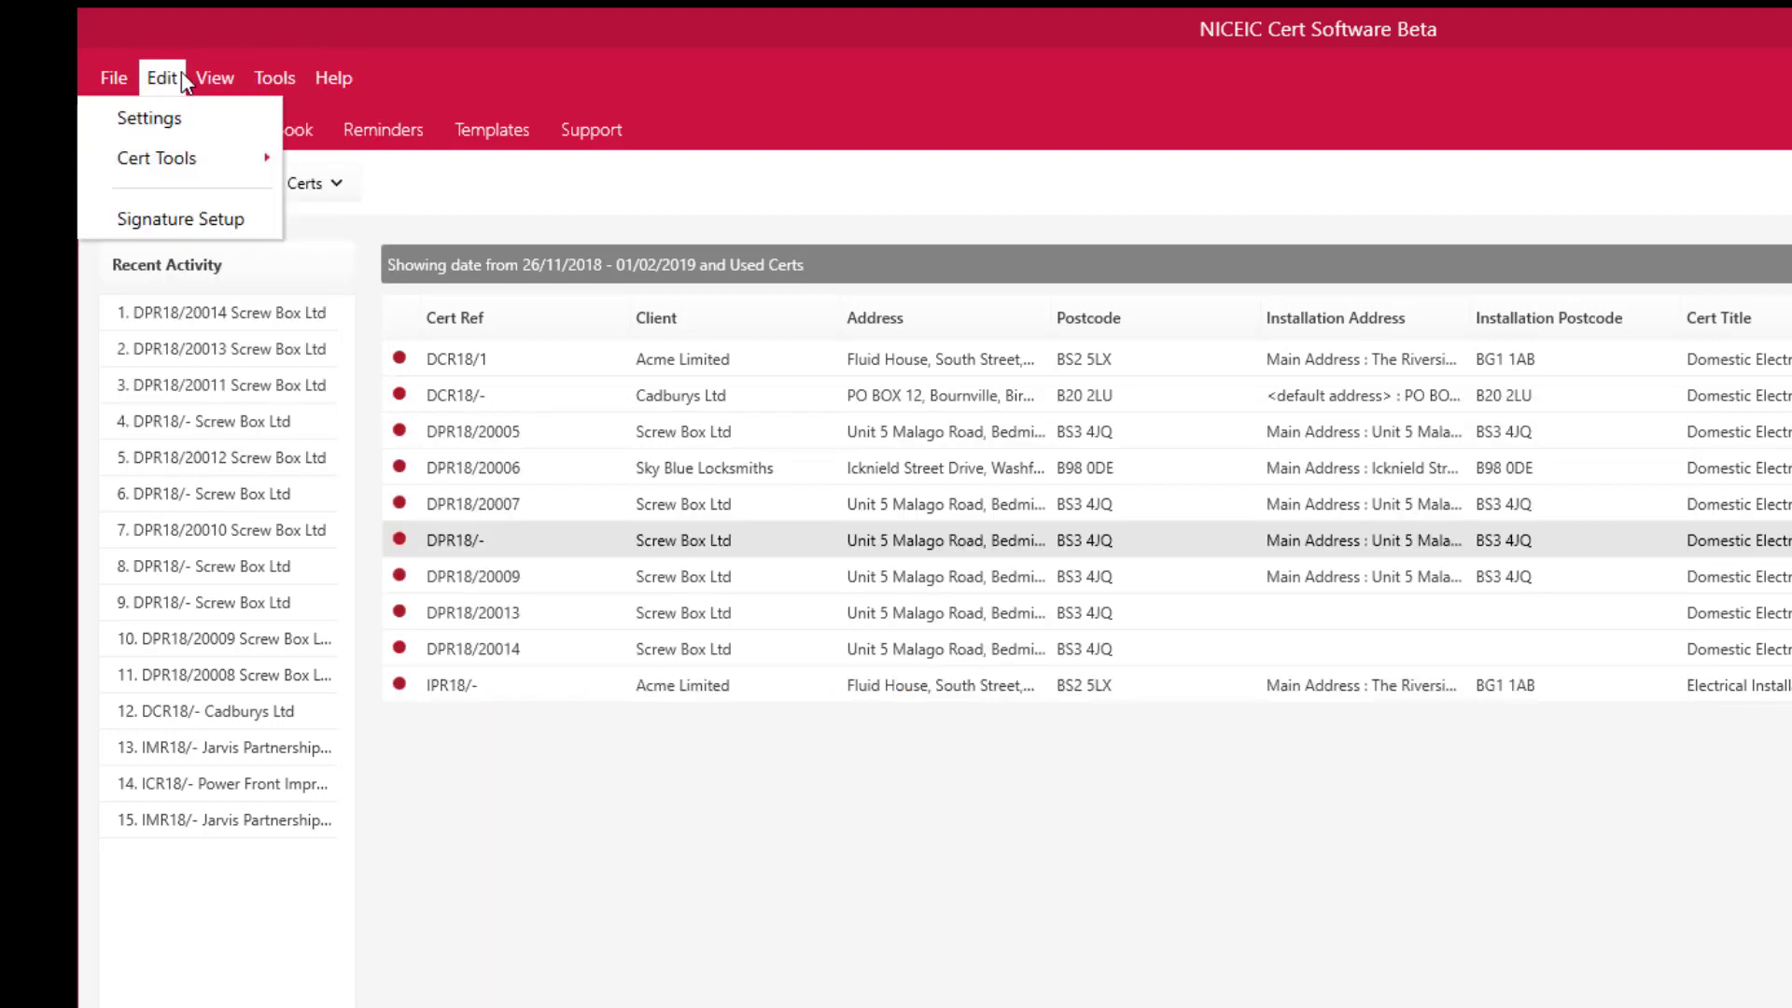
mouse_move(209, 82)
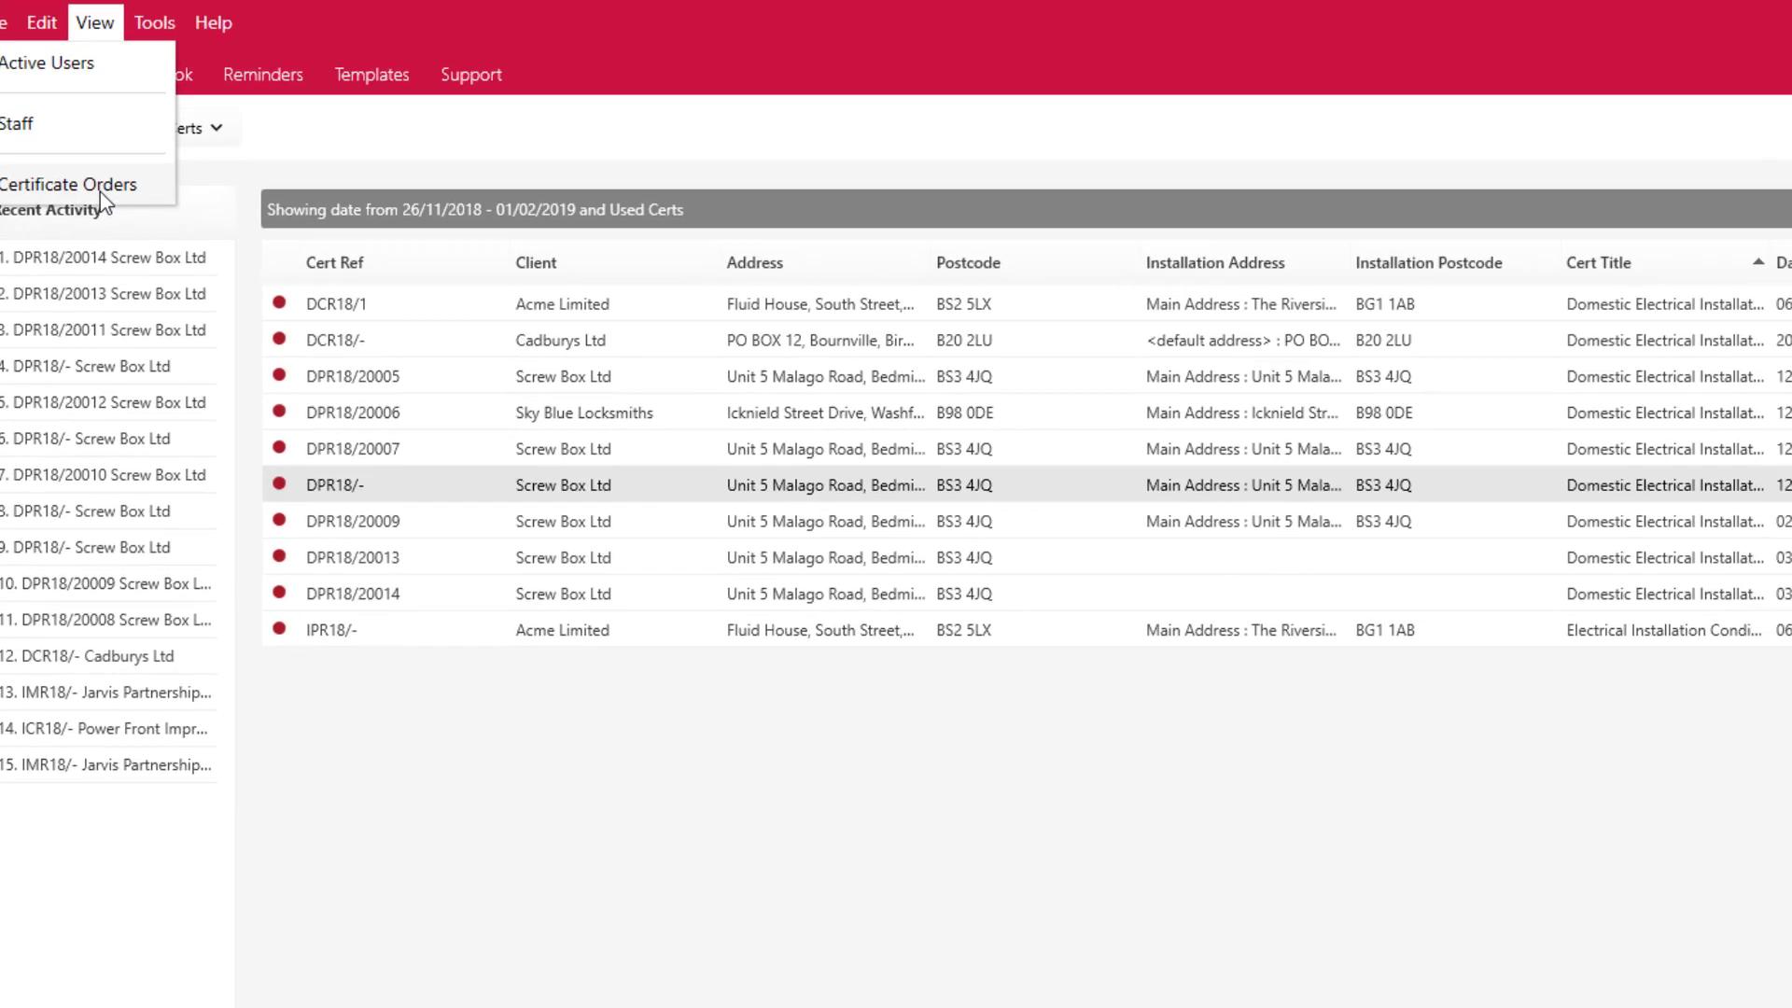
click(222, 243)
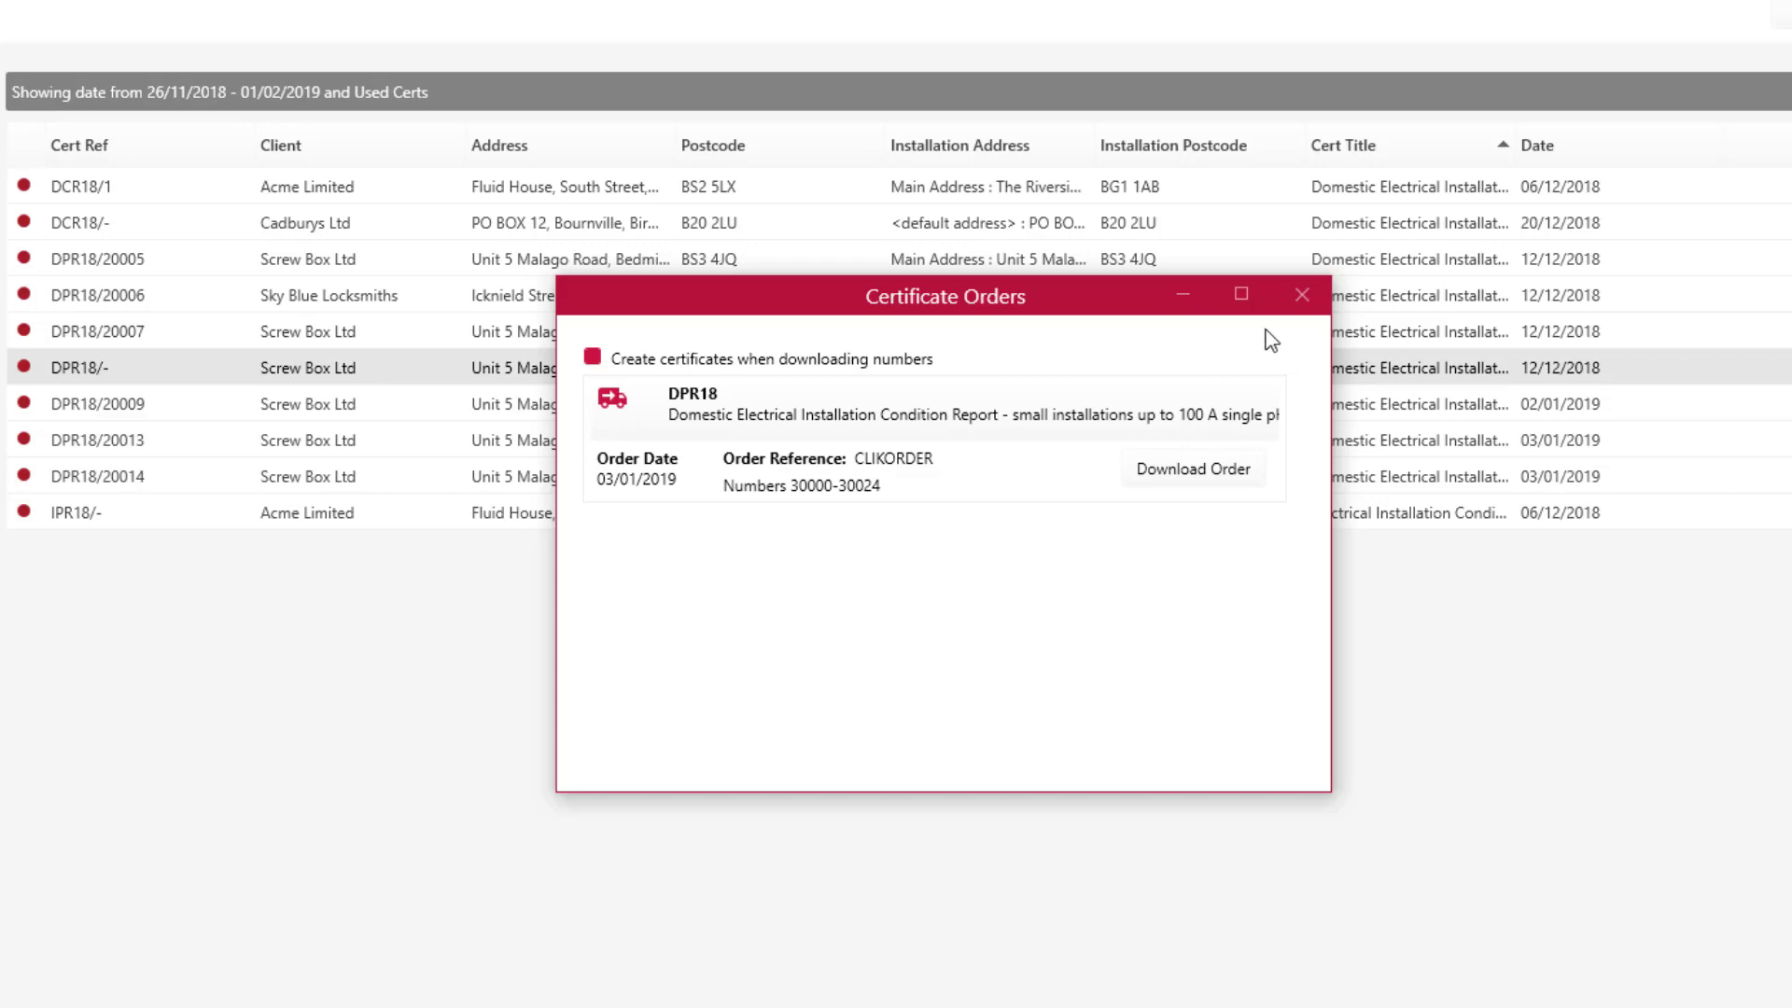
click(1302, 296)
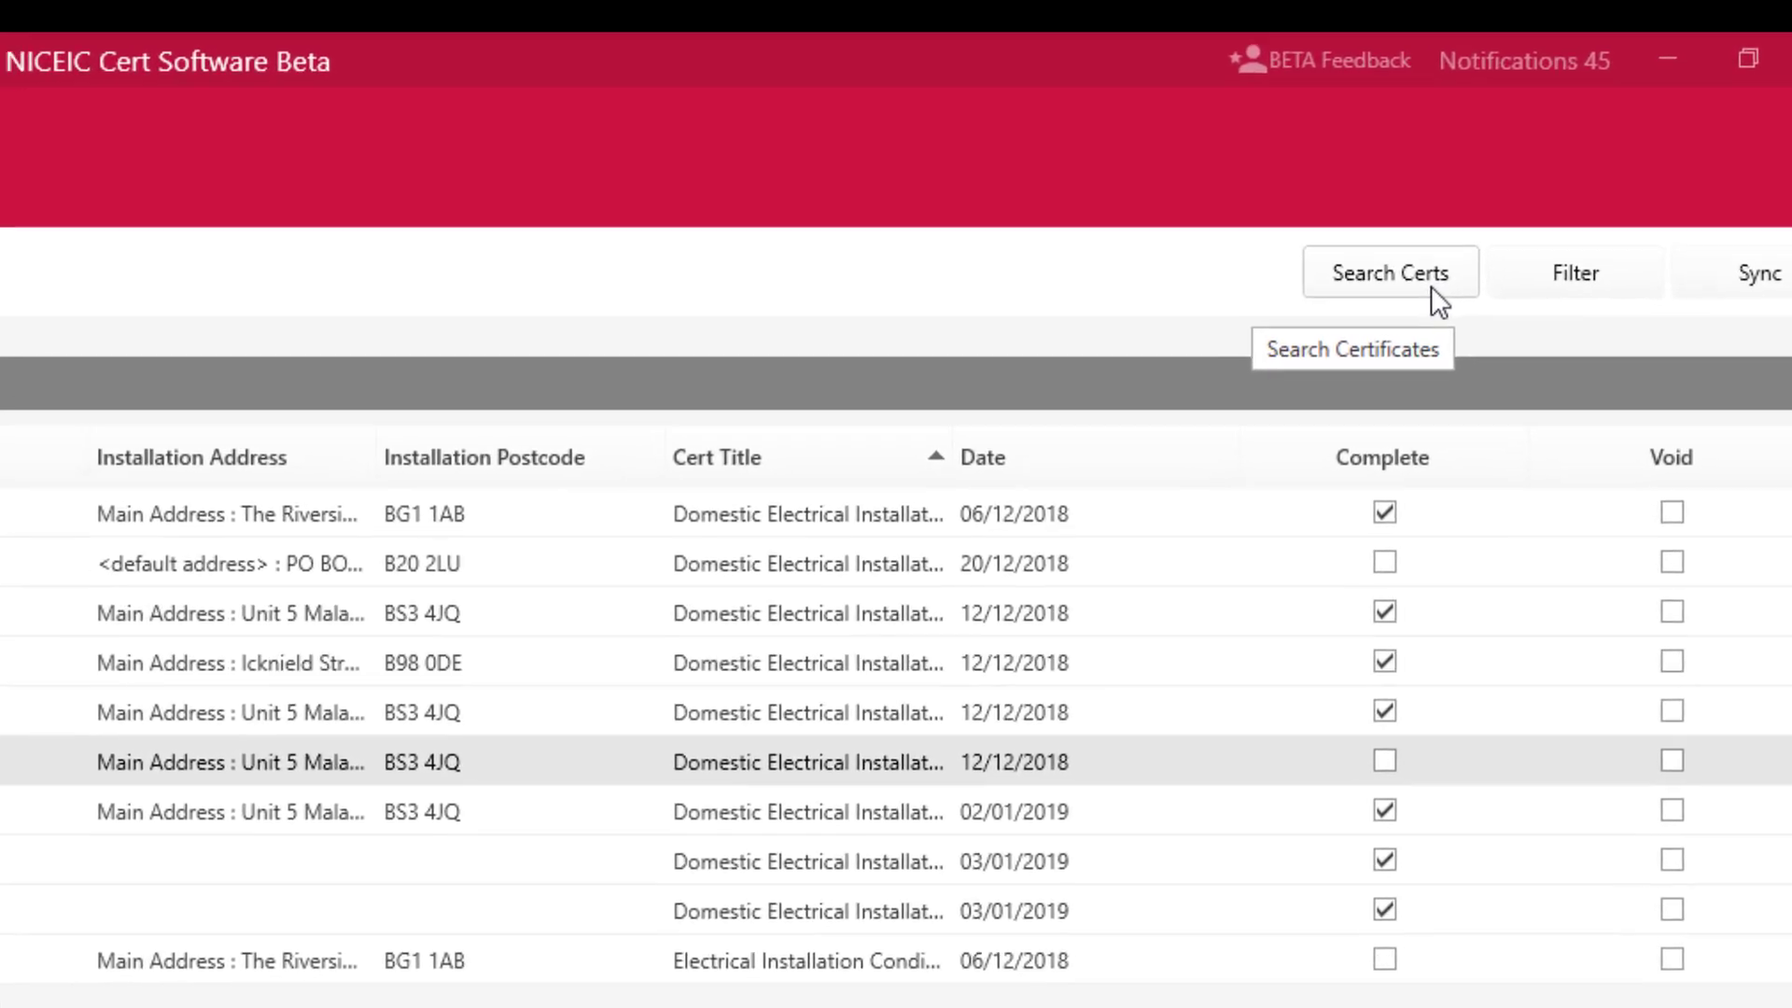
click(1417, 295)
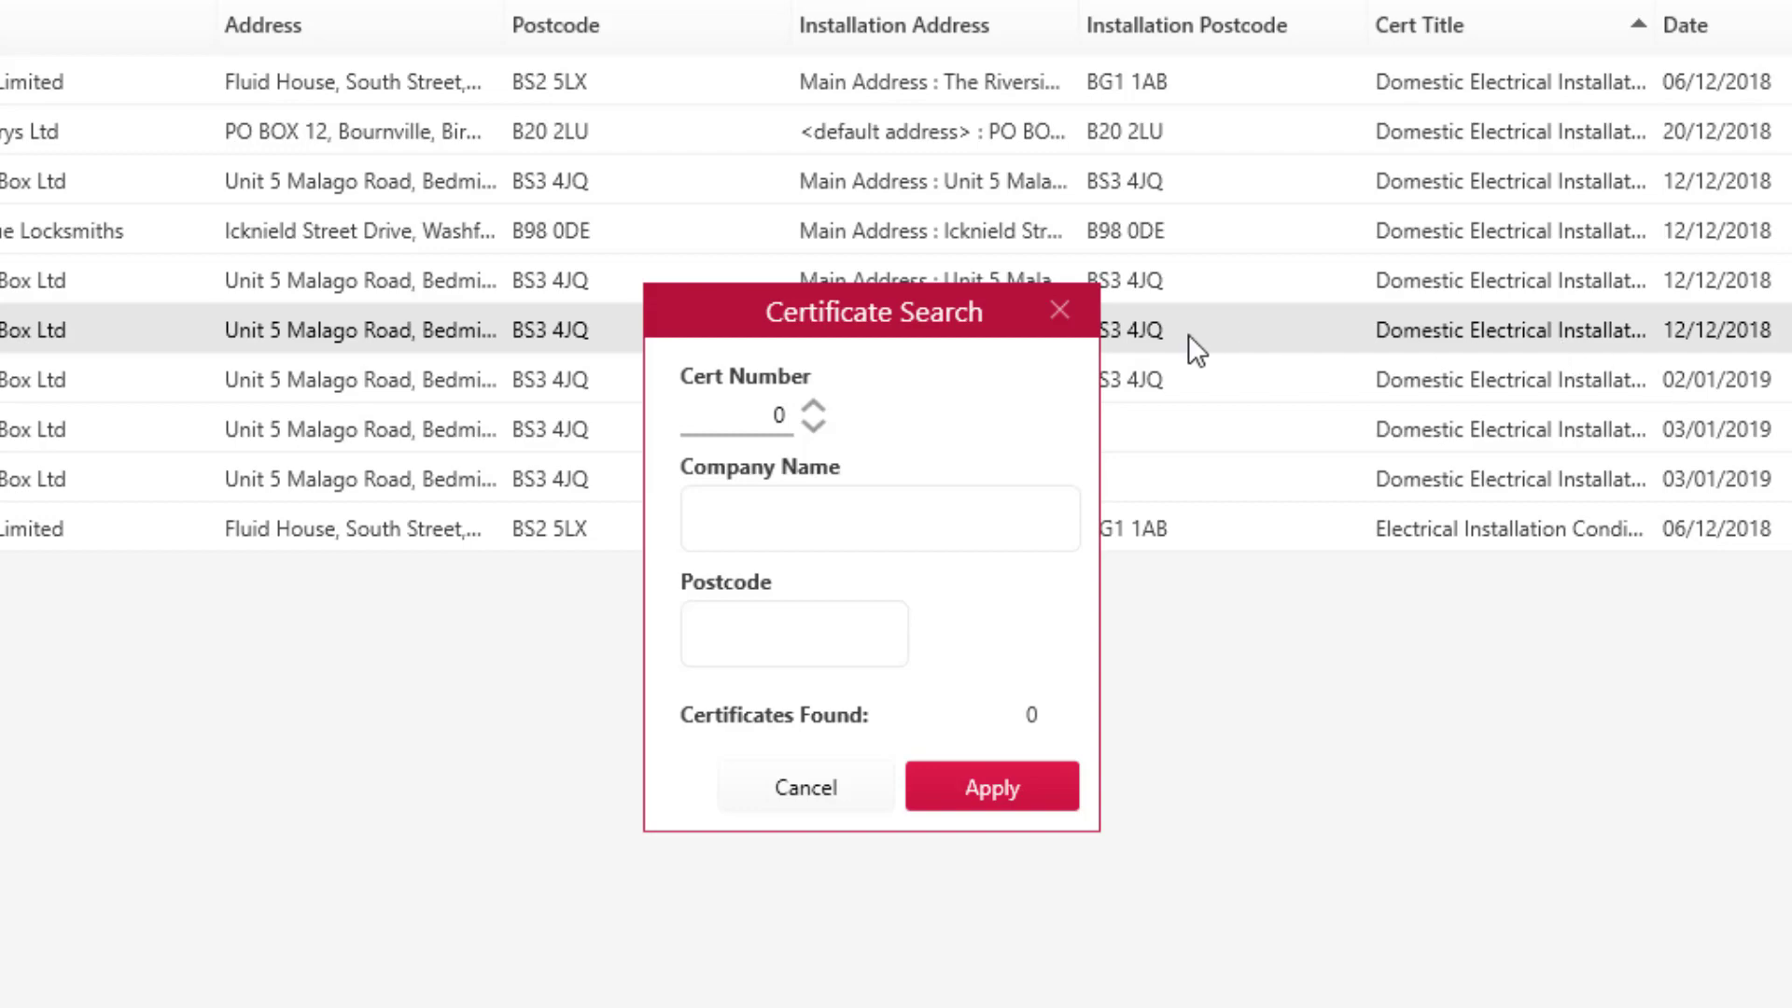
click(1070, 304)
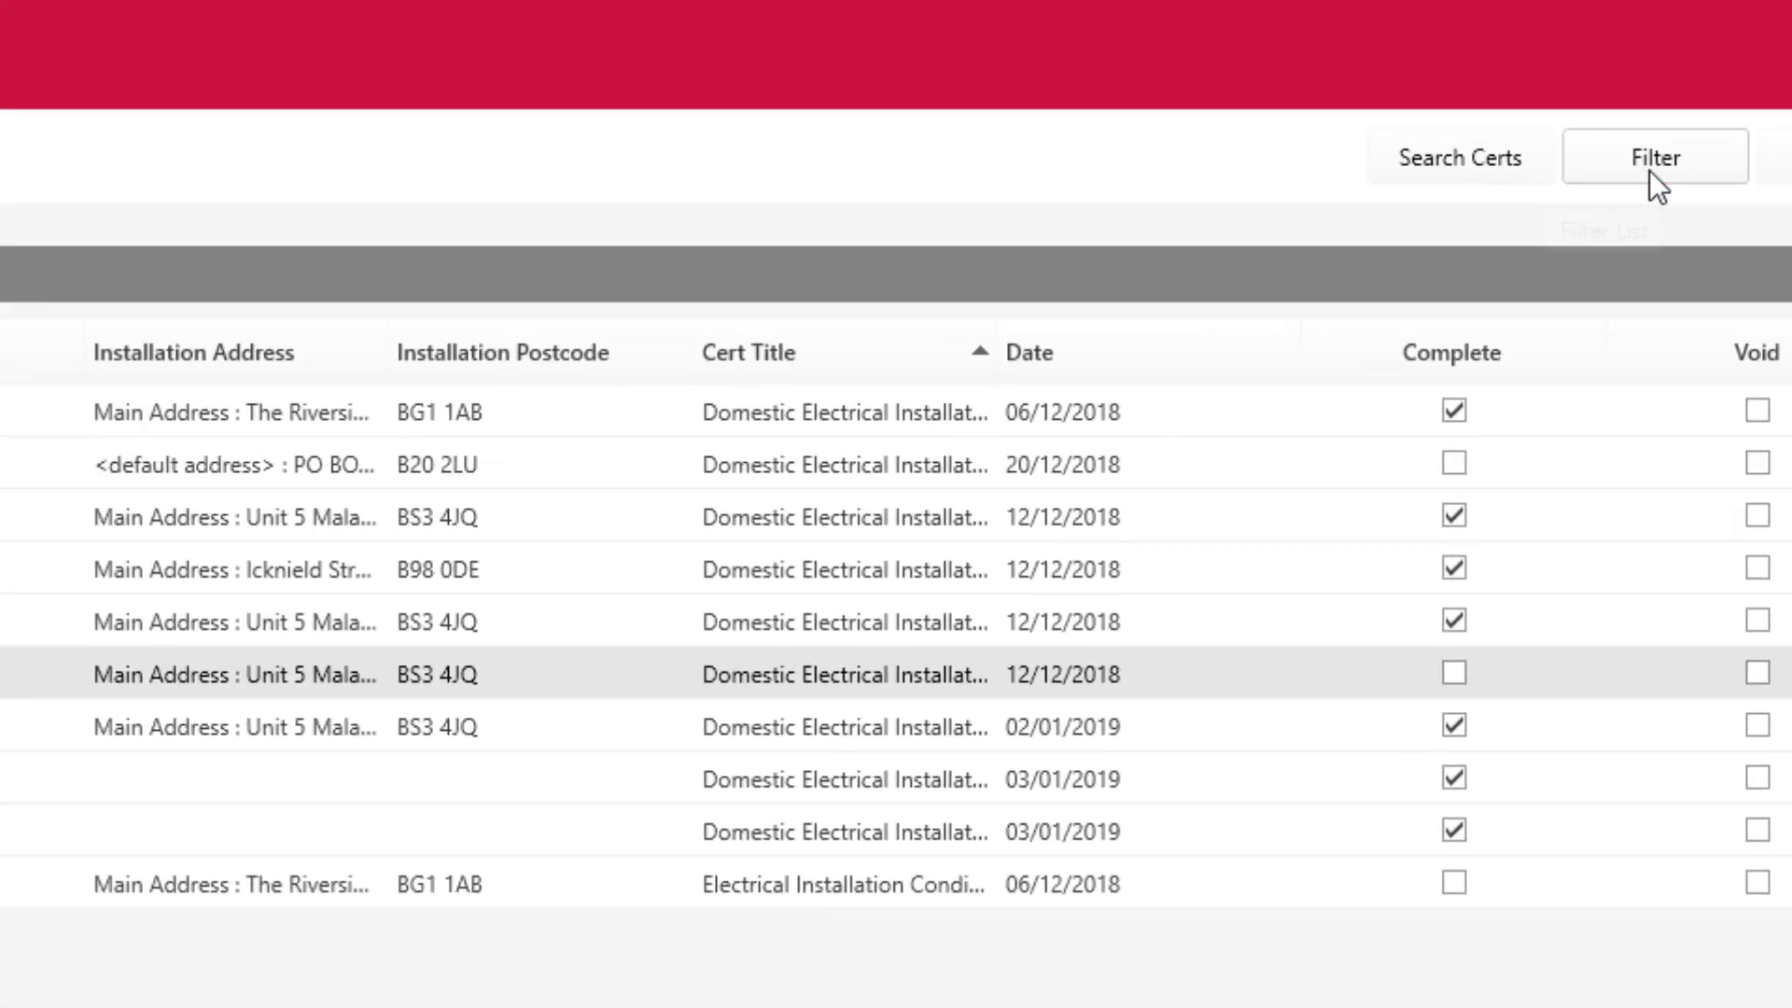
click(1519, 257)
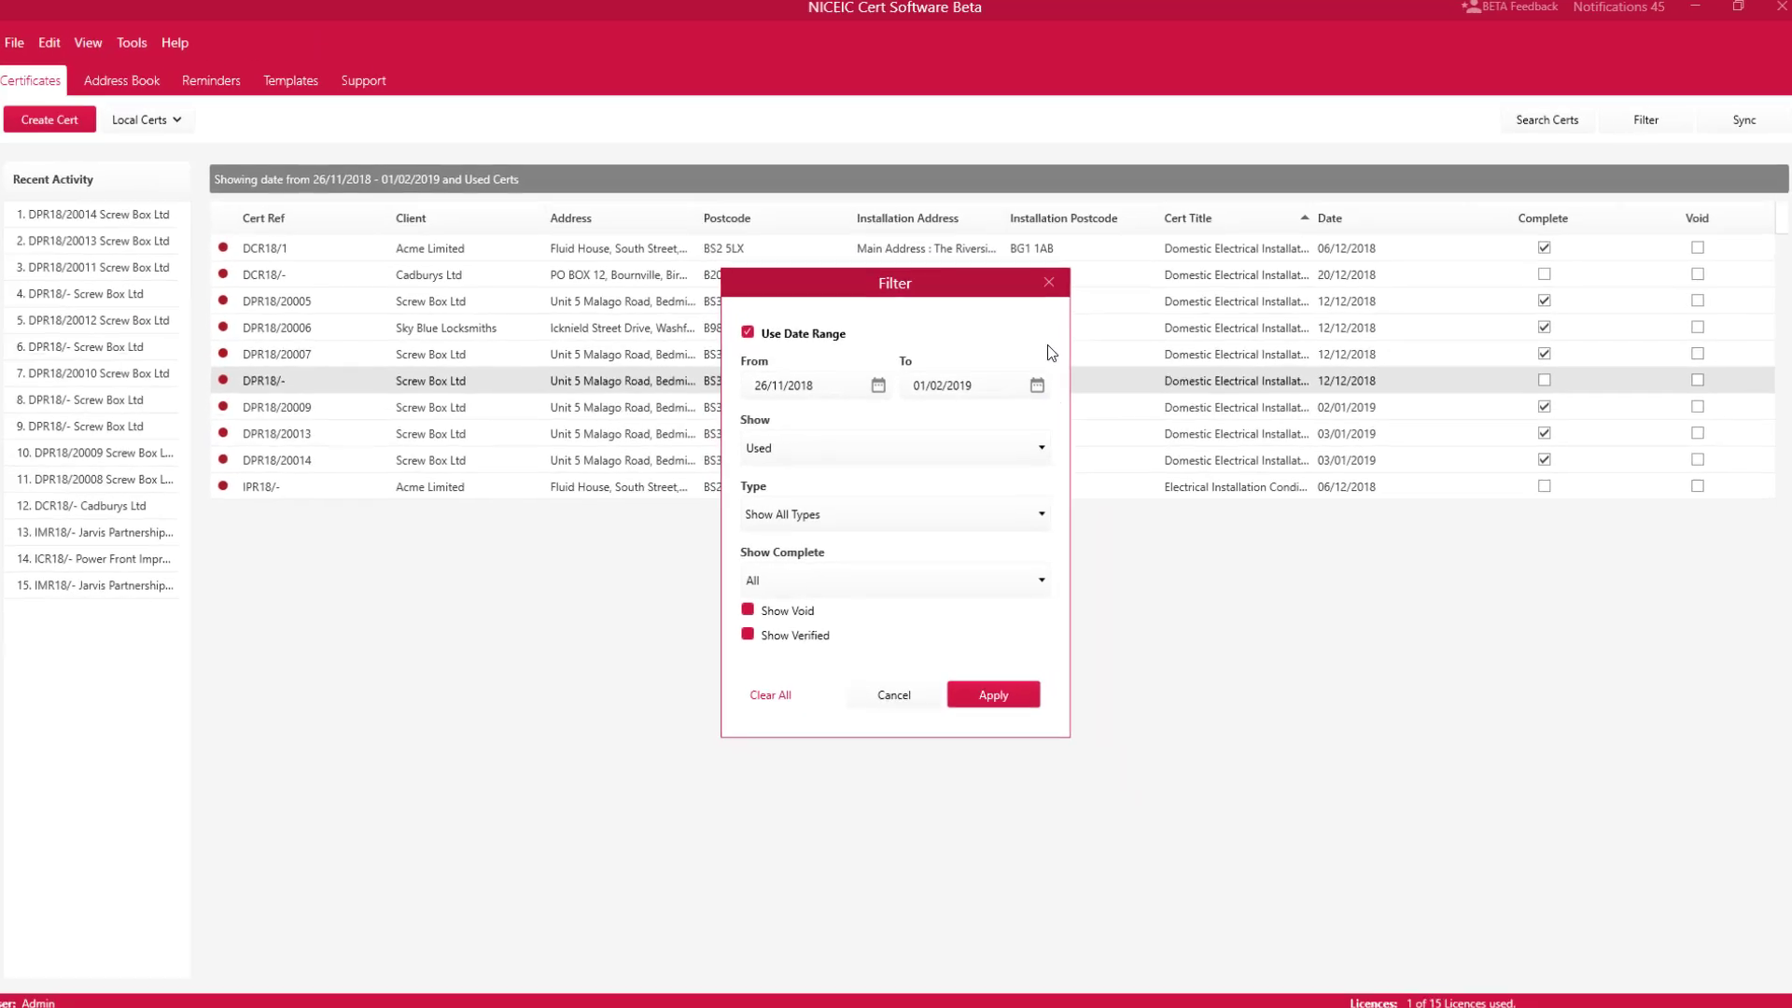
click(1049, 283)
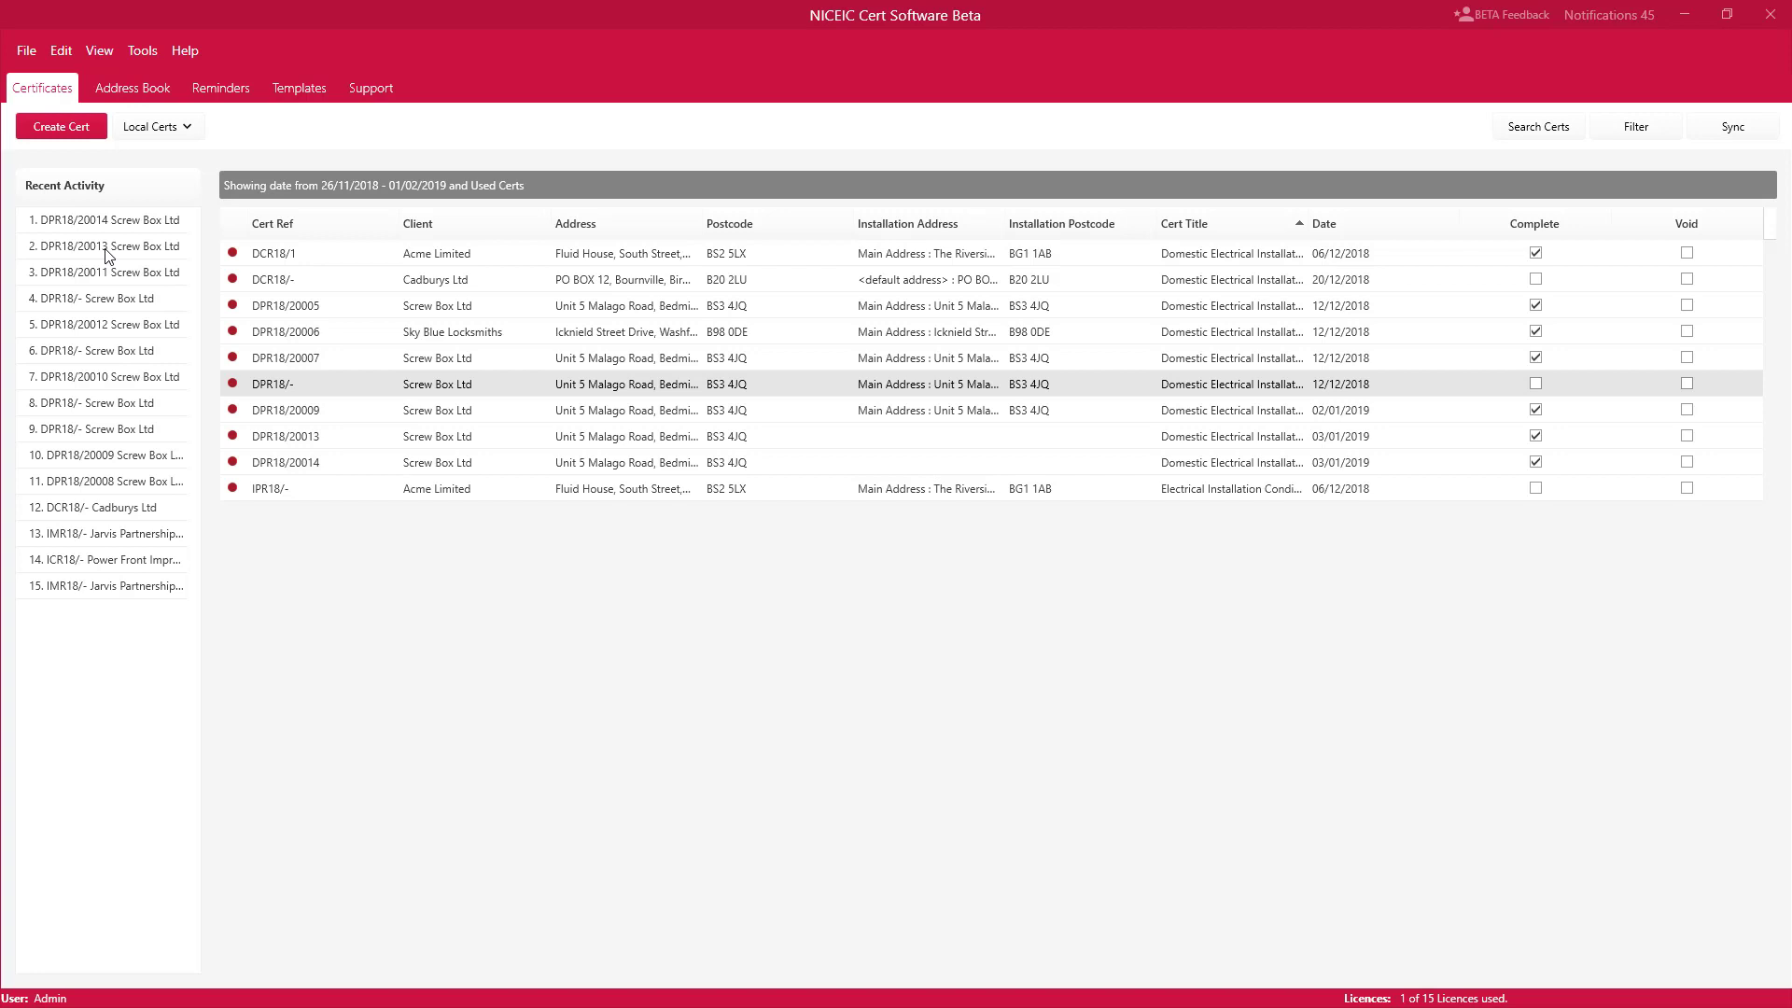
Review A B Fluid Power Ltd's notes, certificates, site addresses and contacts, then return to its details.
click(124, 98)
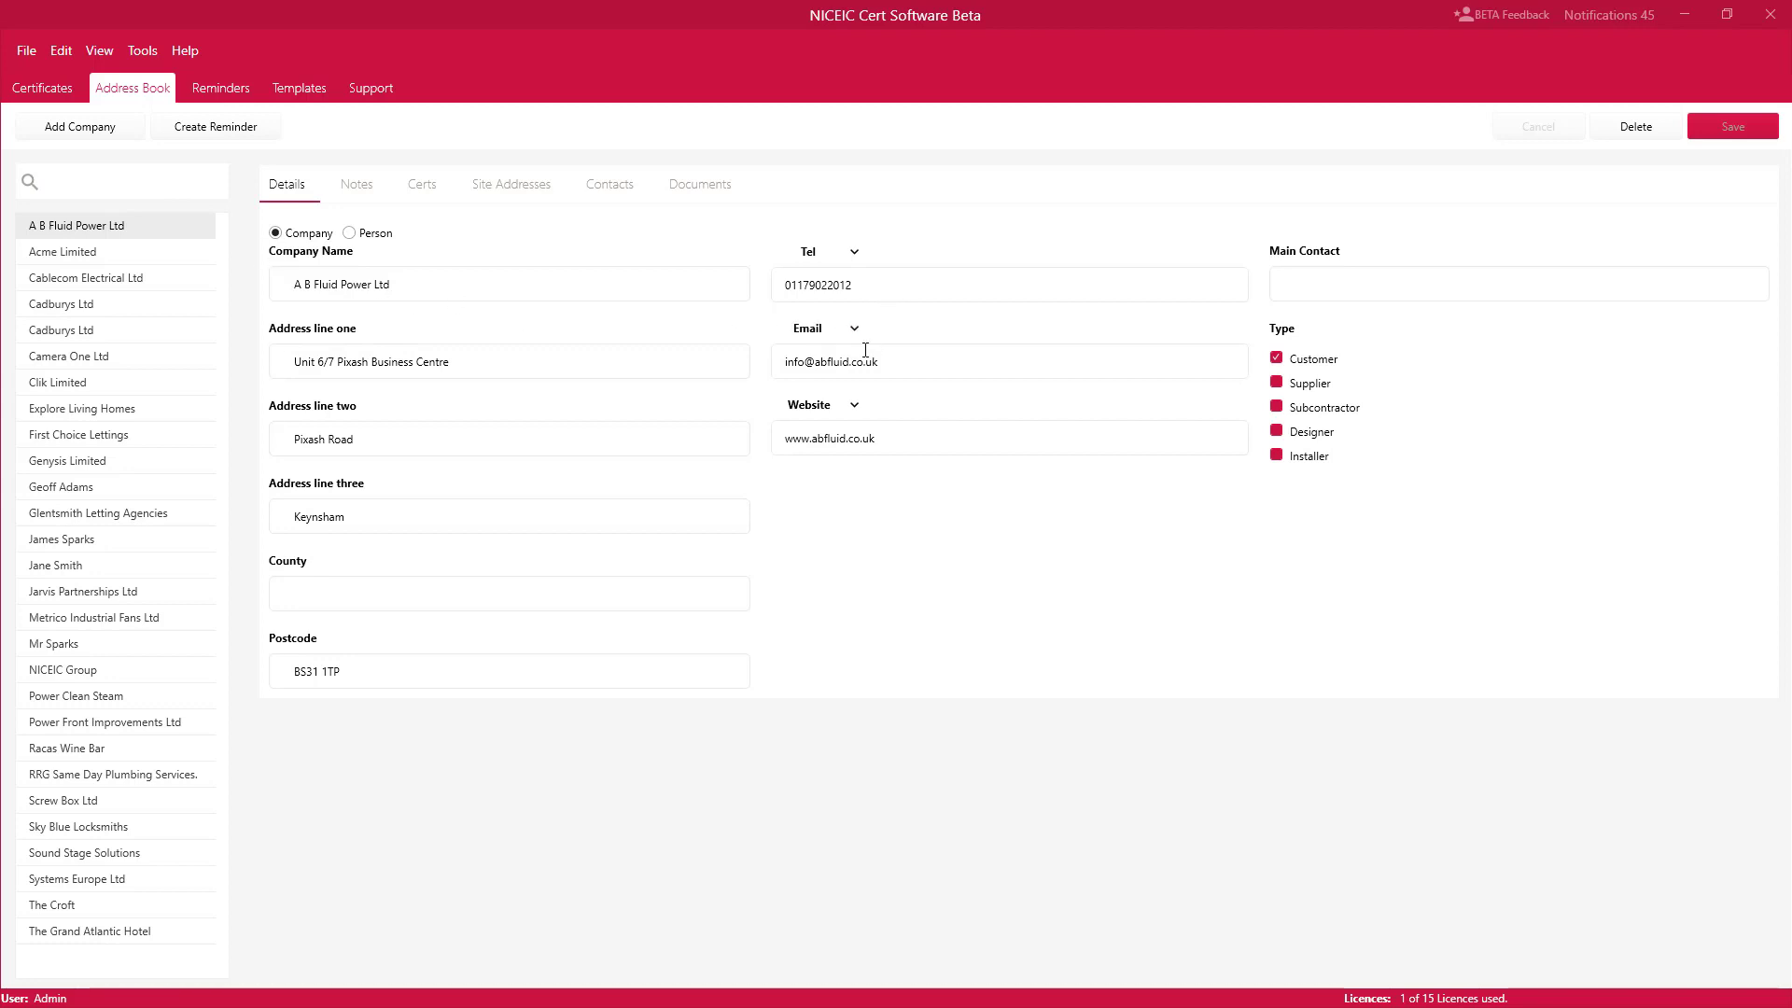
click(362, 192)
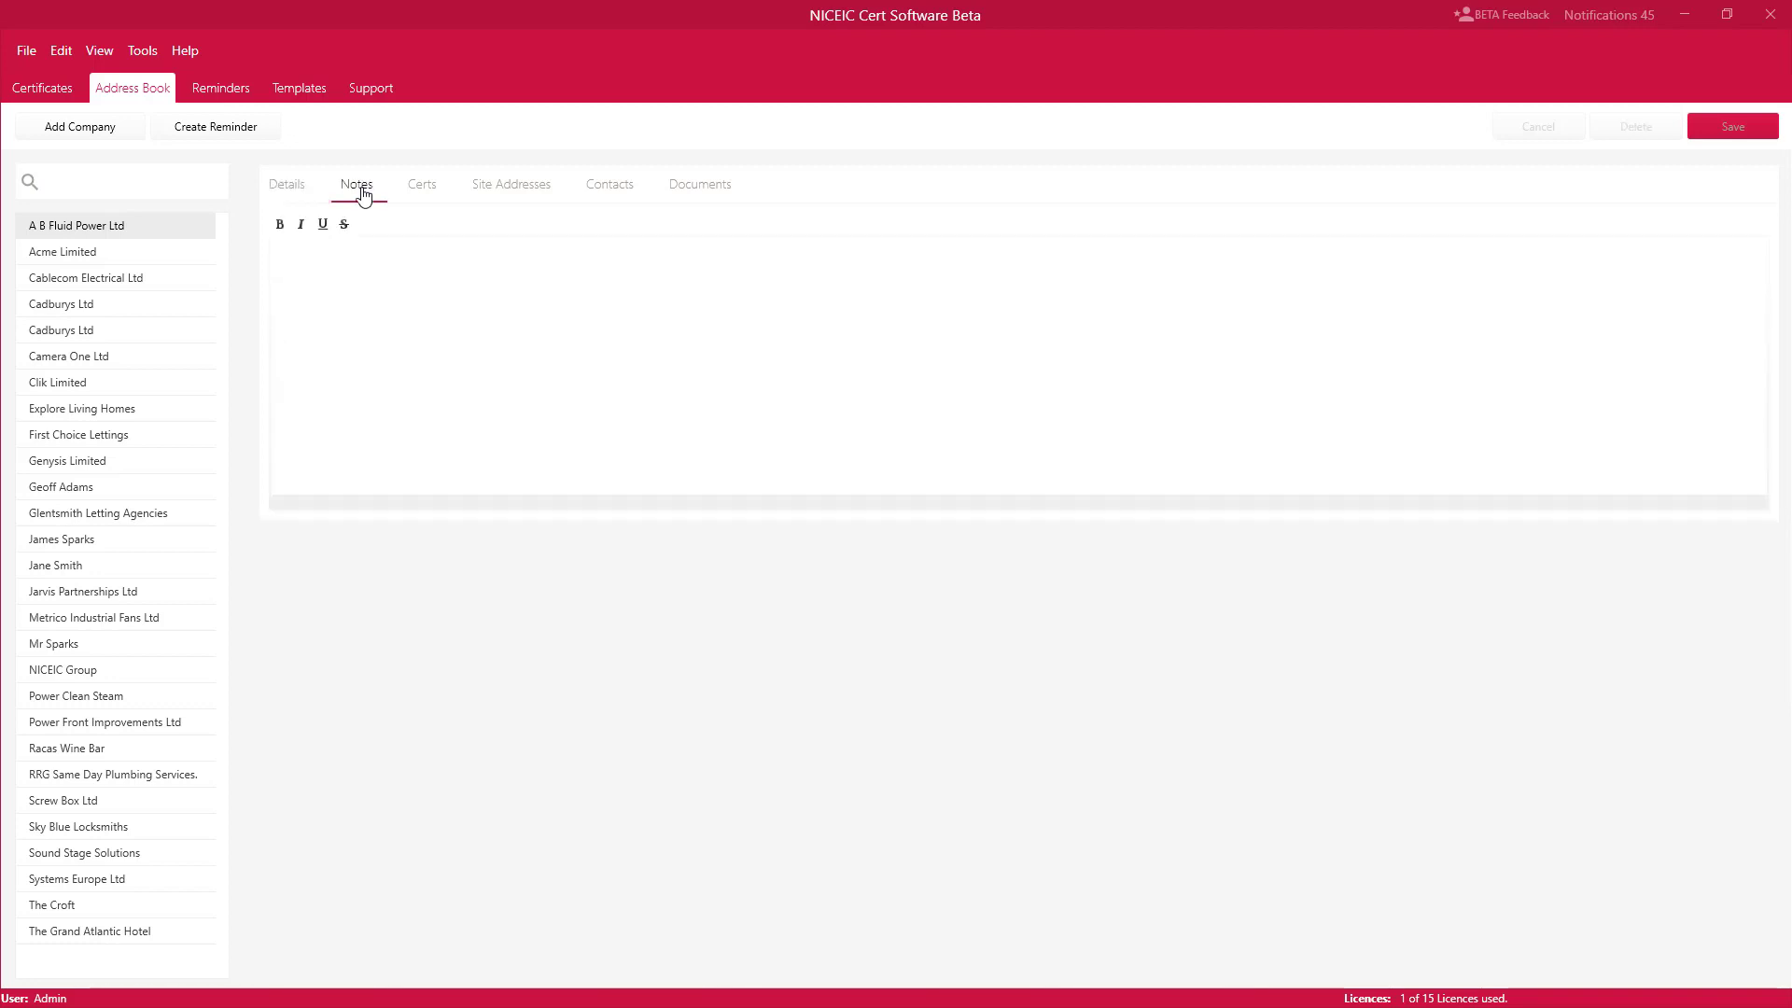
click(420, 191)
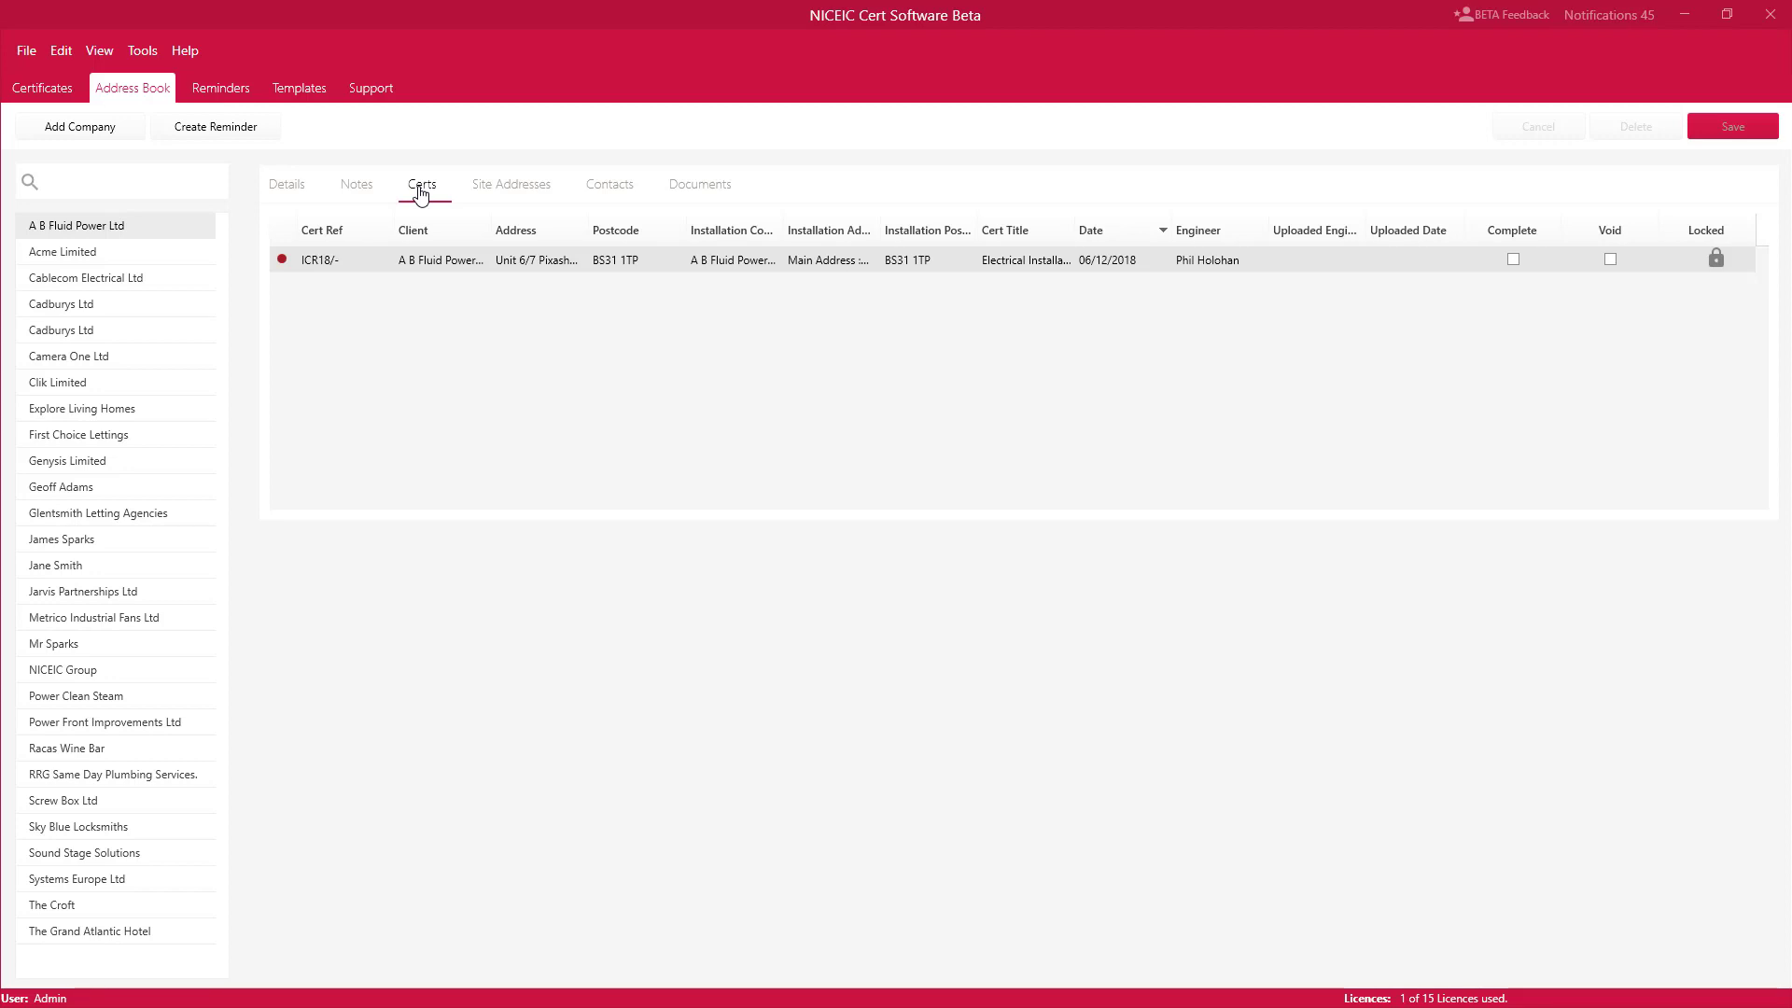
click(487, 191)
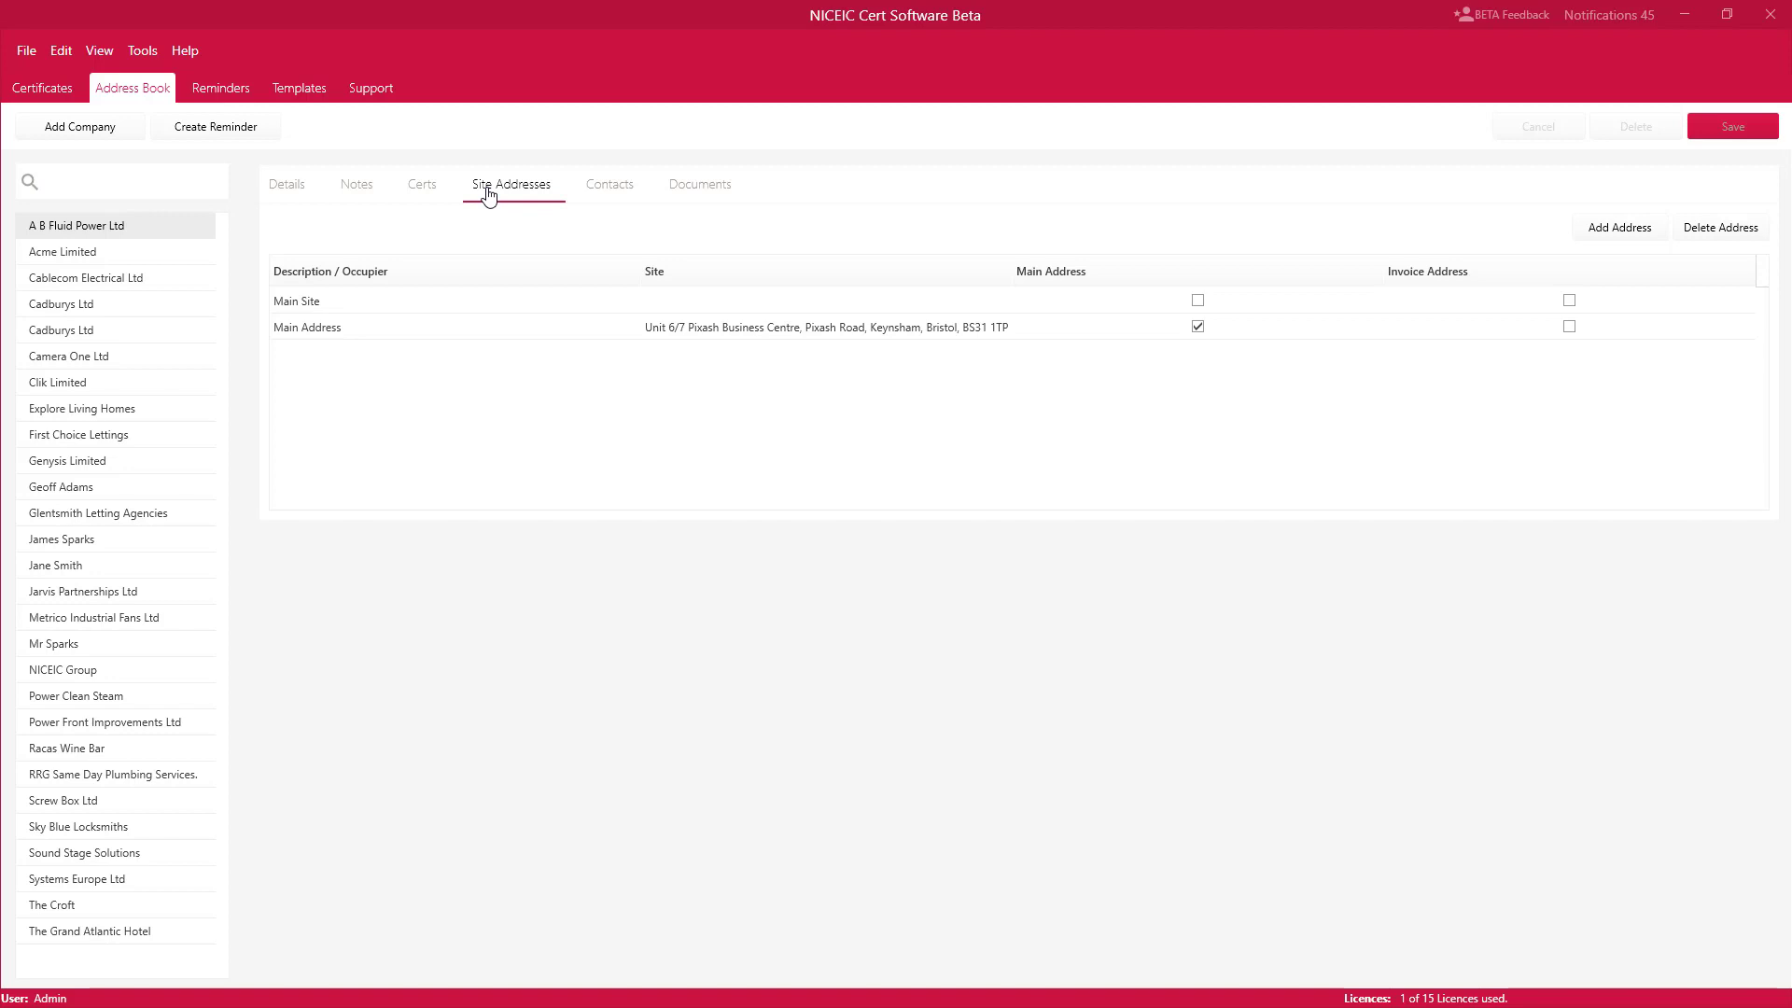
click(621, 189)
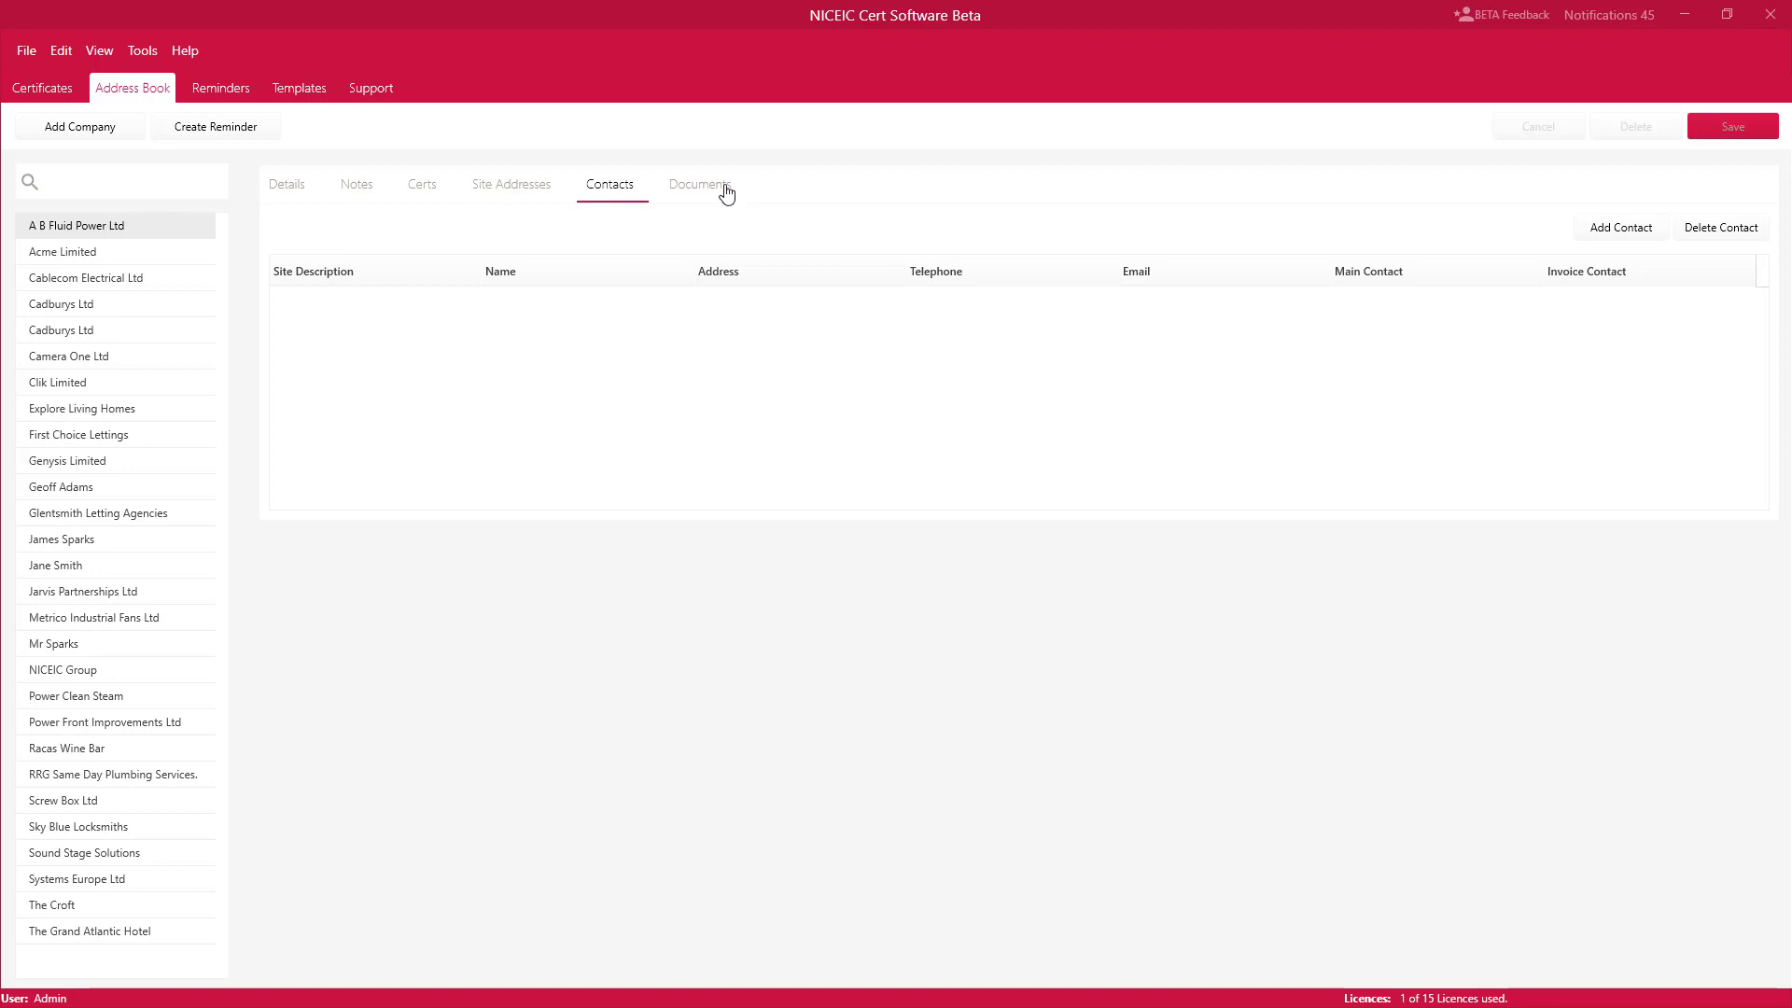
click(299, 188)
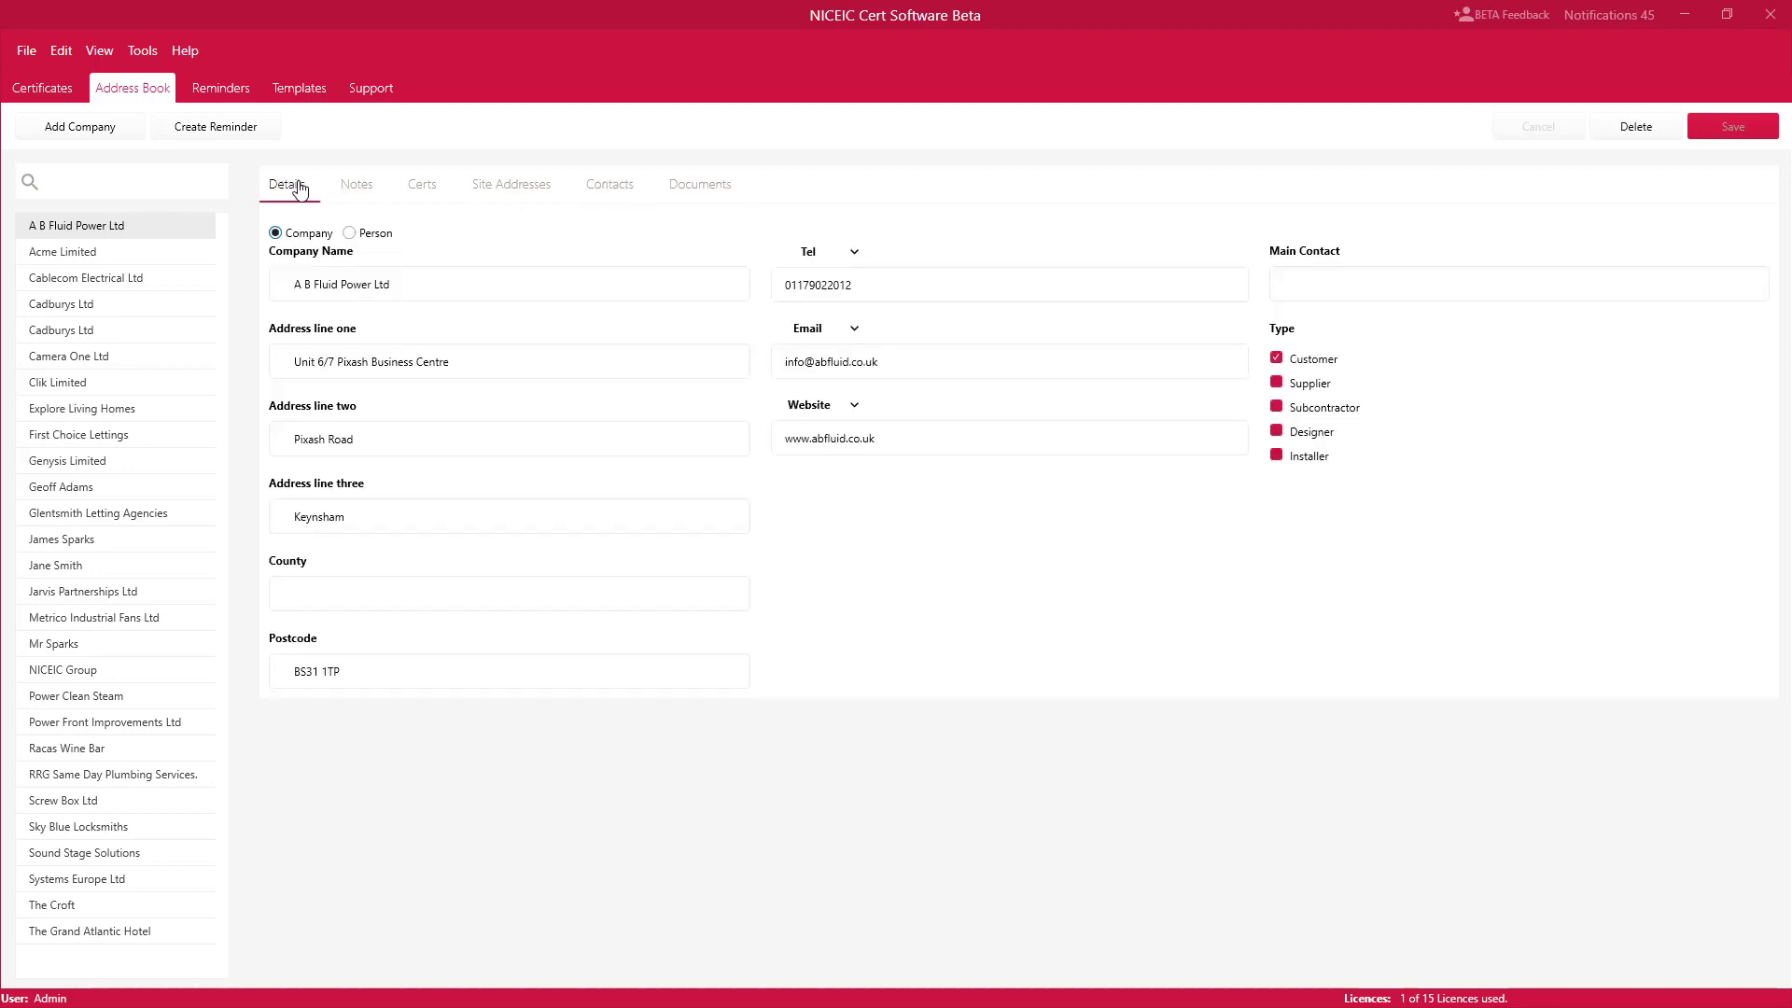
Add a 'Call Back' reminder of type Call, 14 days' notice, for A B Fluid Power Ltd.
click(252, 127)
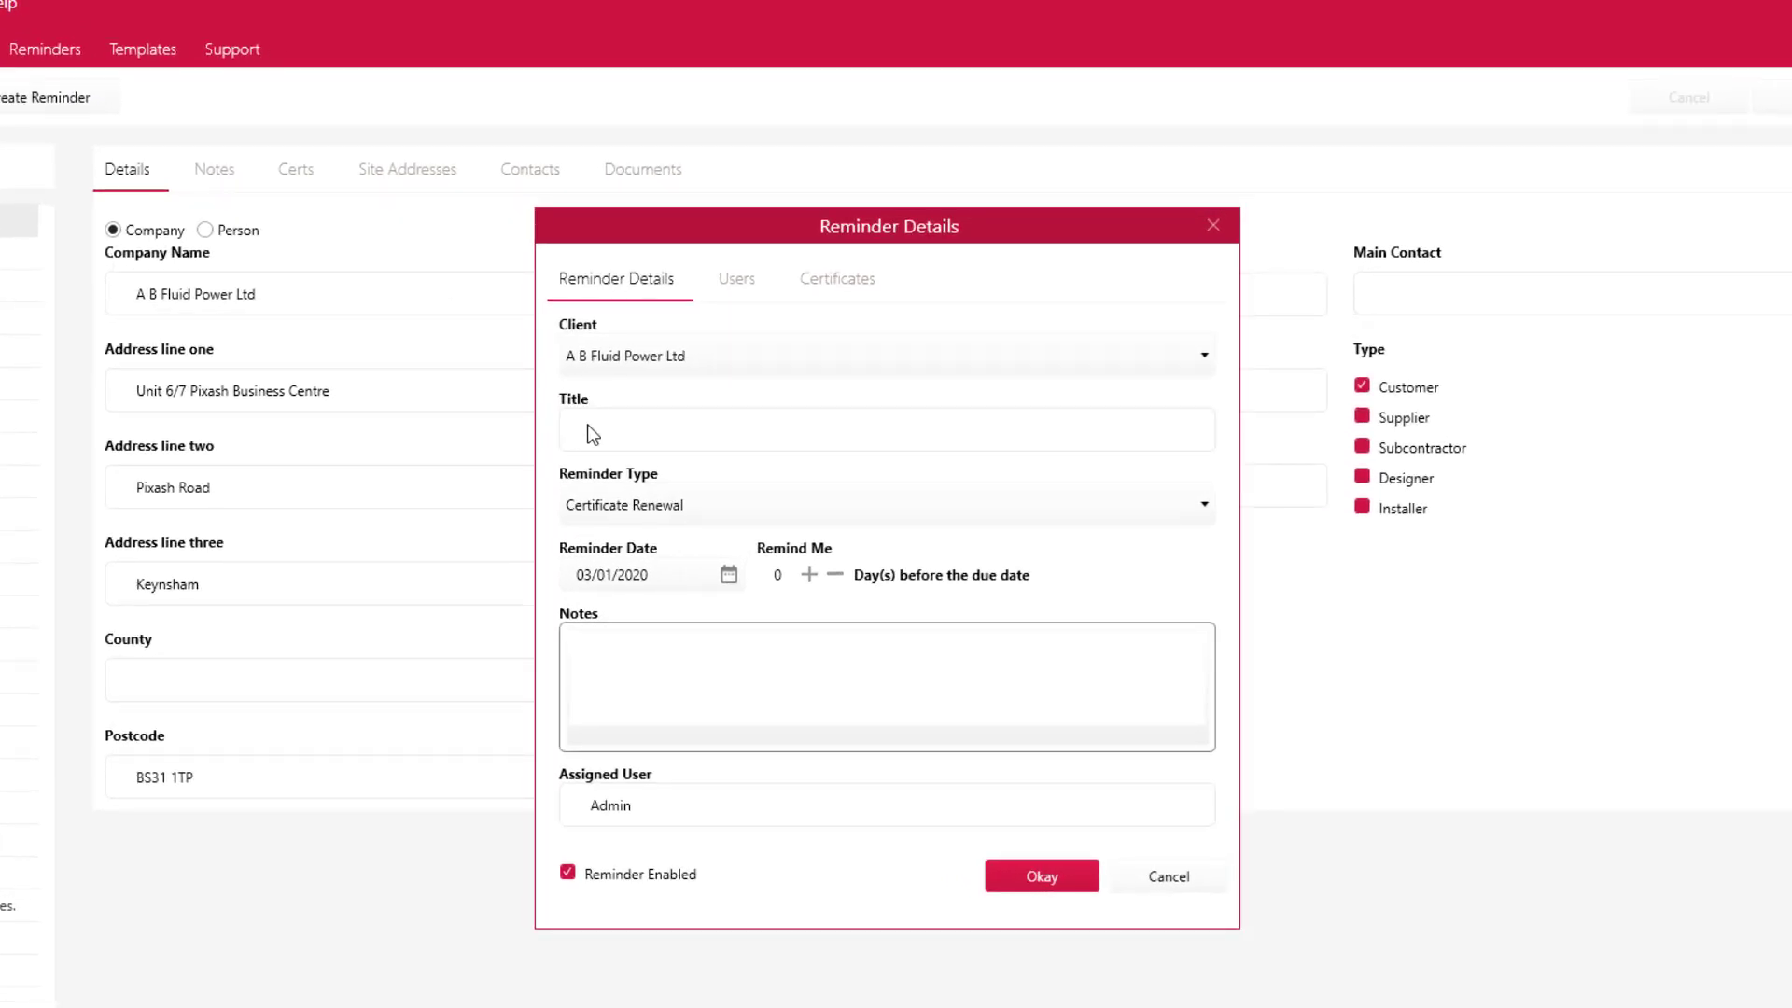
click(591, 433)
text(Call Back)
click(778, 575)
text(14)
click(783, 692)
text(Call Back)
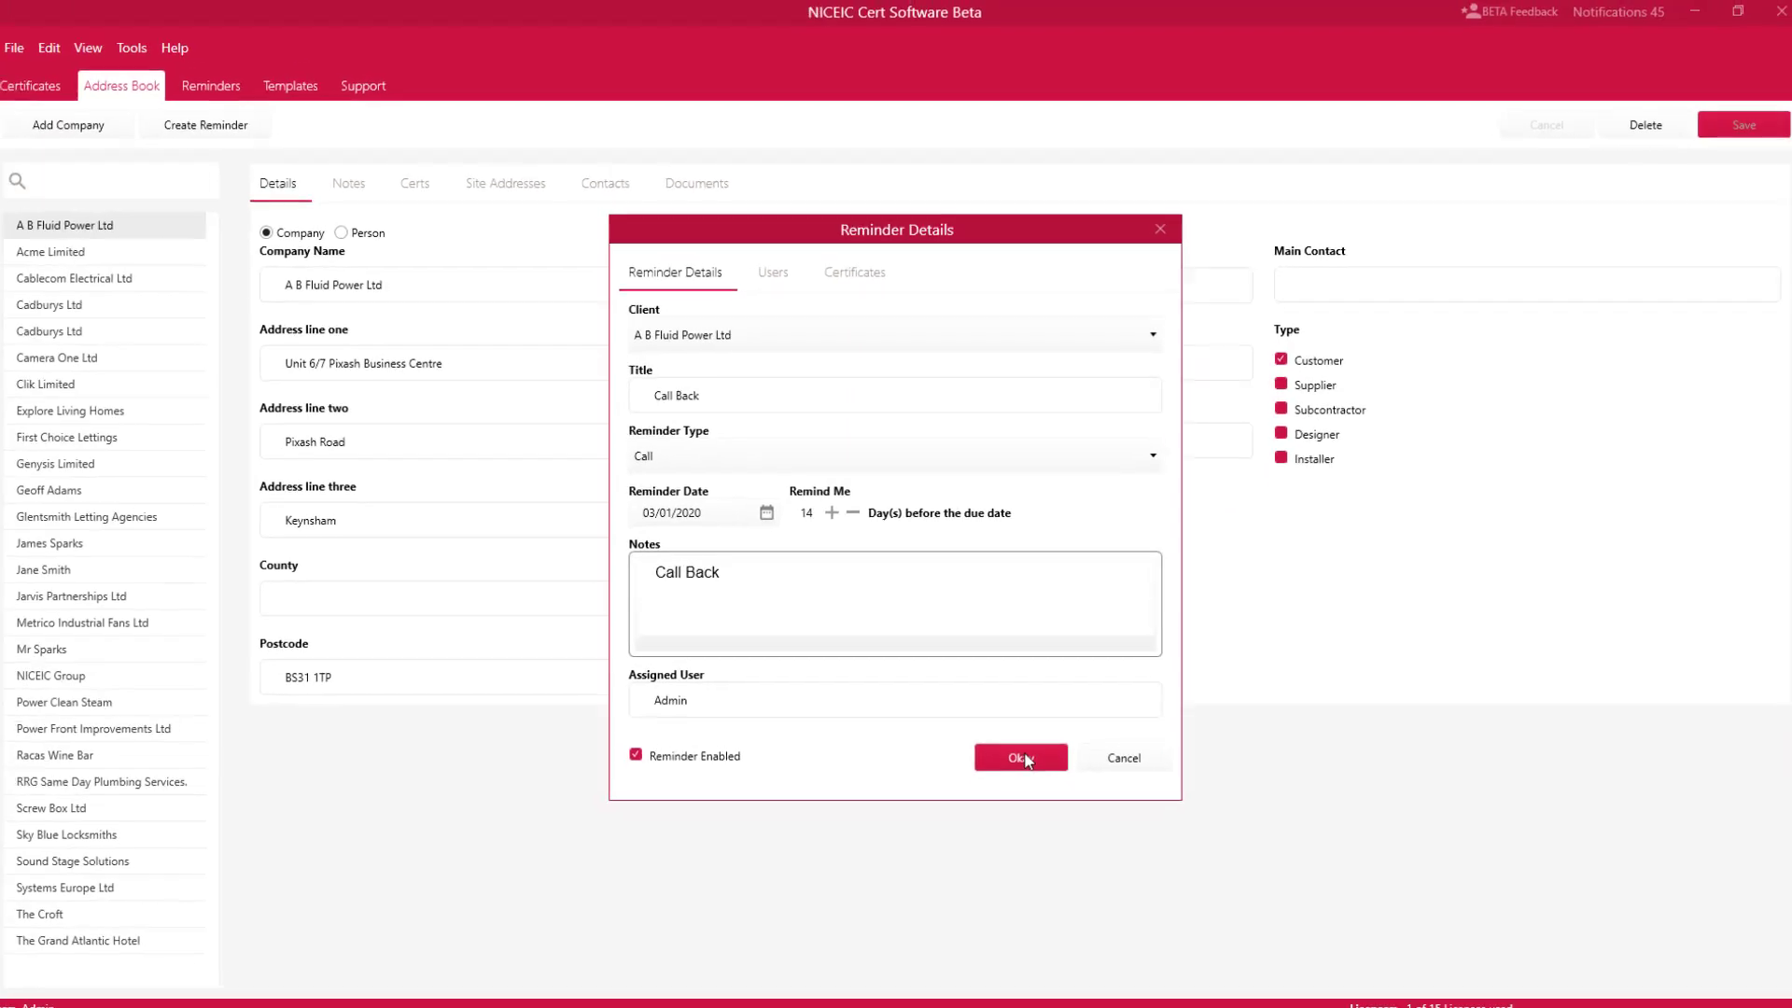
click(1023, 758)
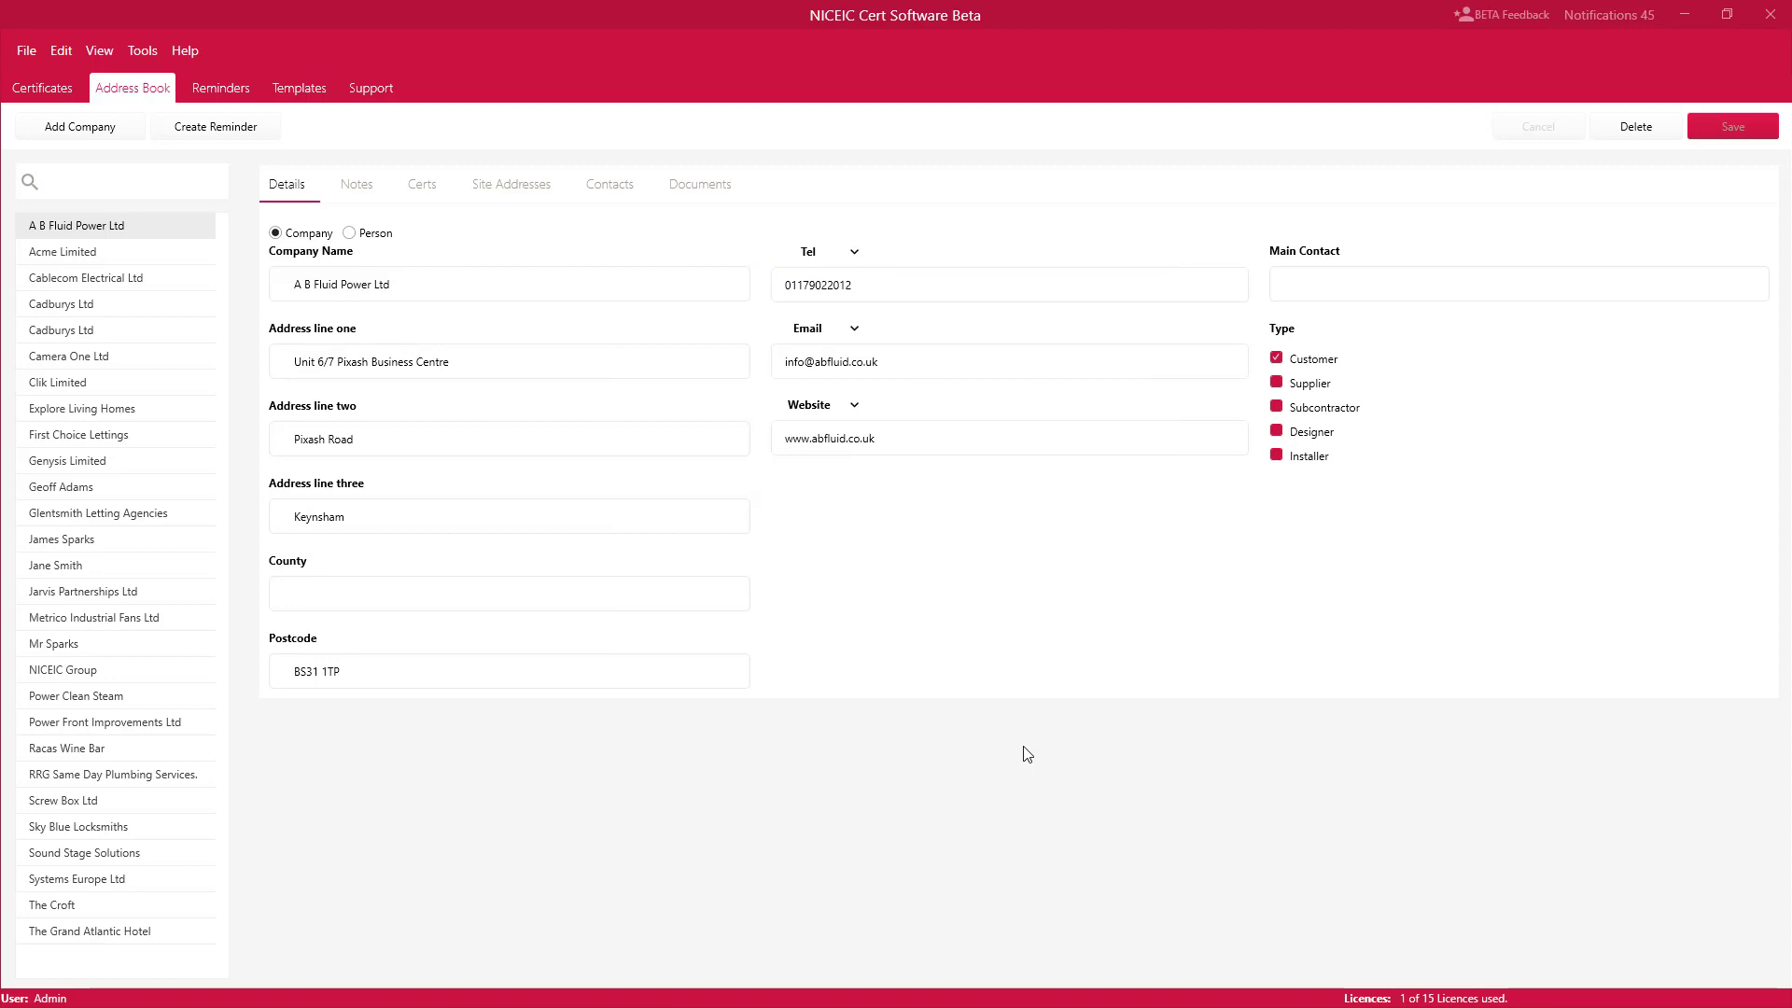
click(233, 94)
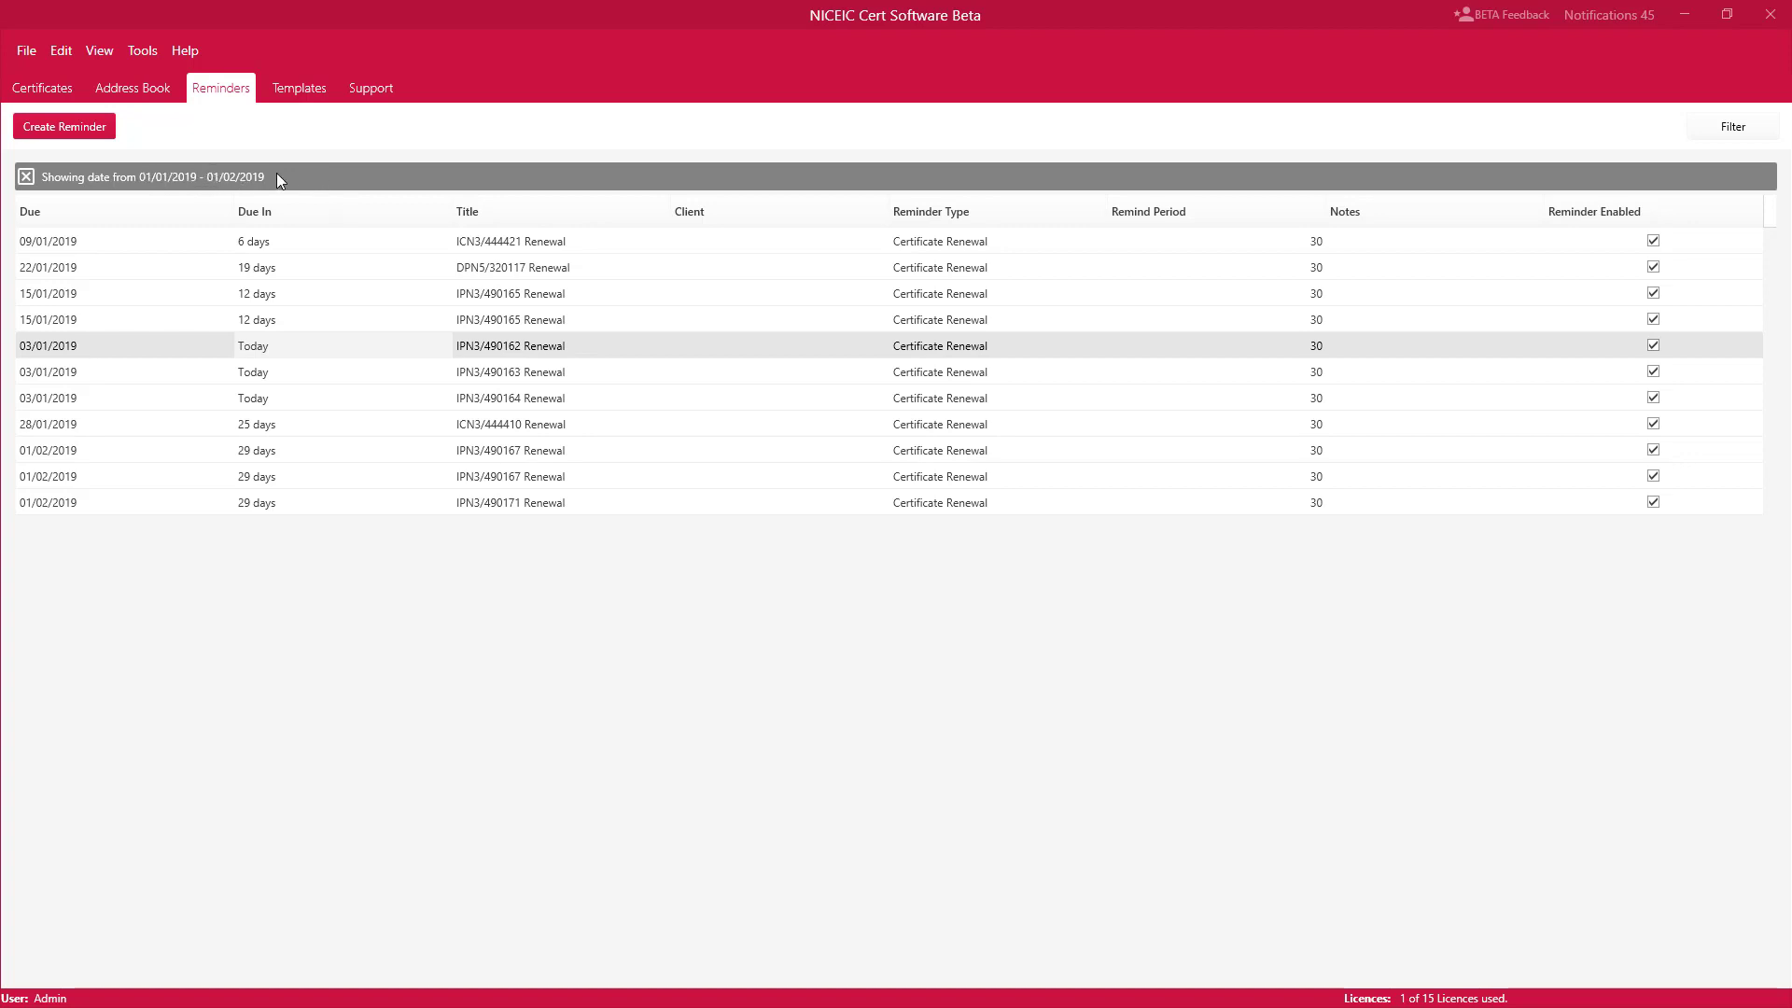
Turn off the reminders' Use Date Range filter so every reminder is listed.
click(1707, 132)
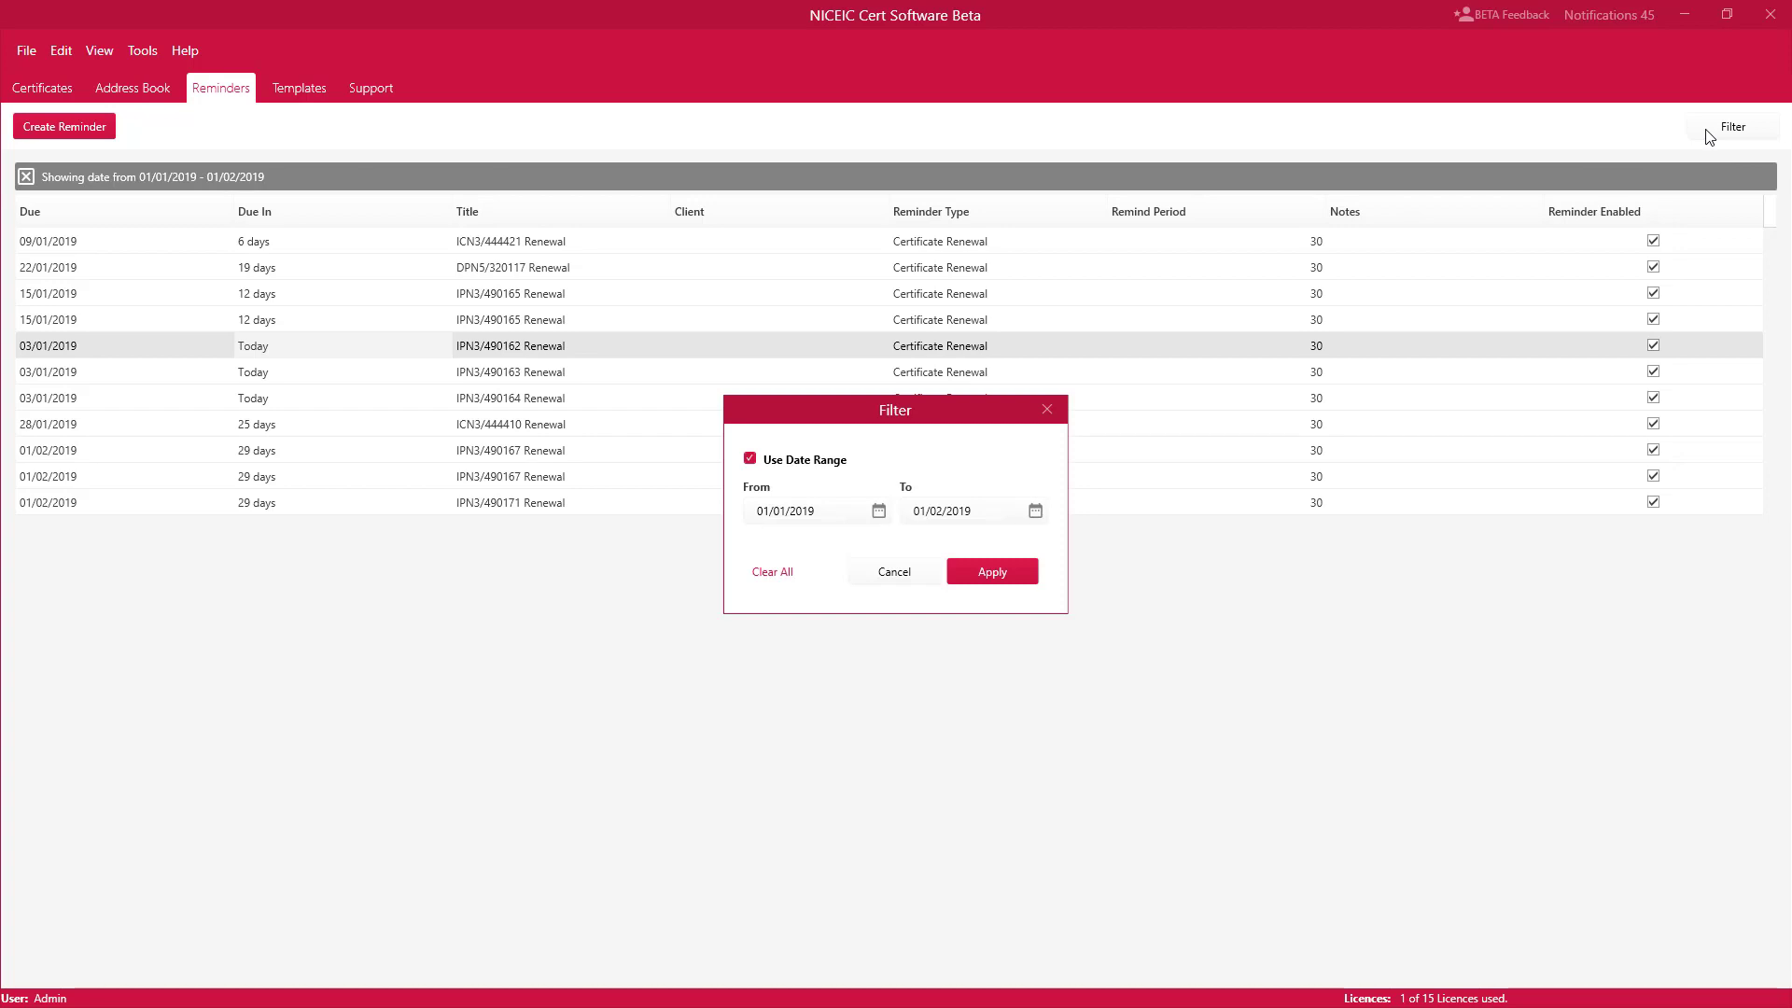
click(823, 463)
click(1021, 572)
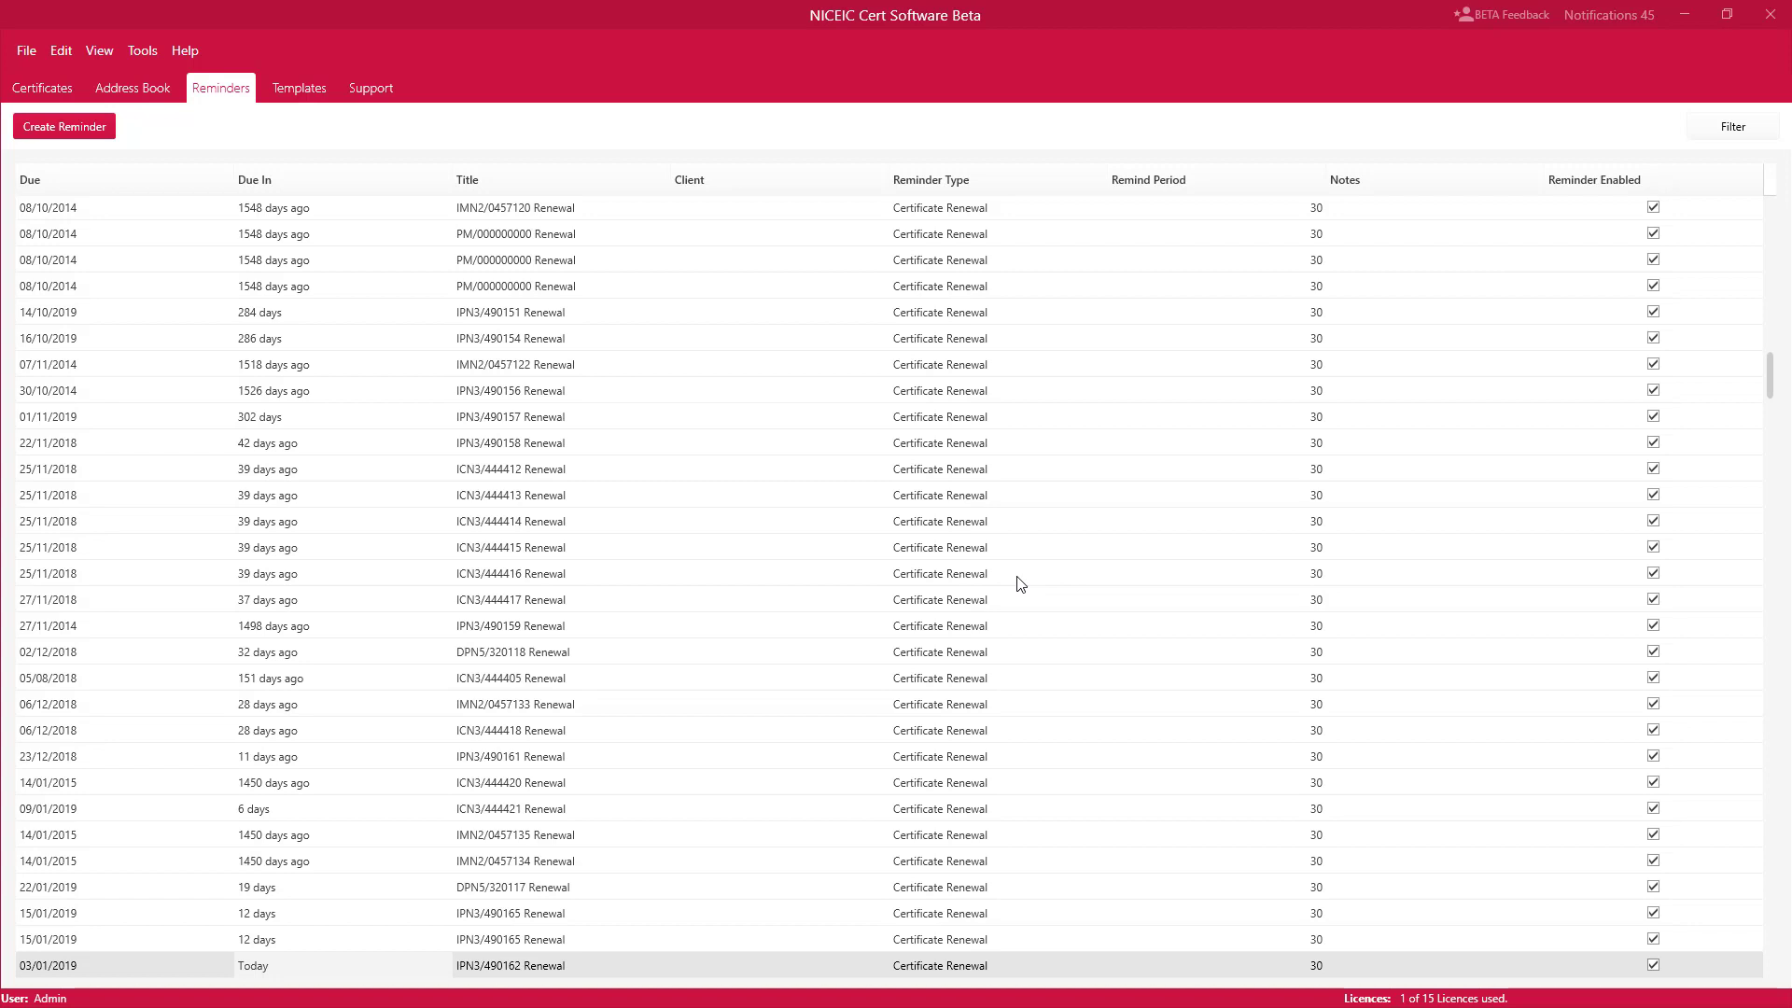
click(294, 93)
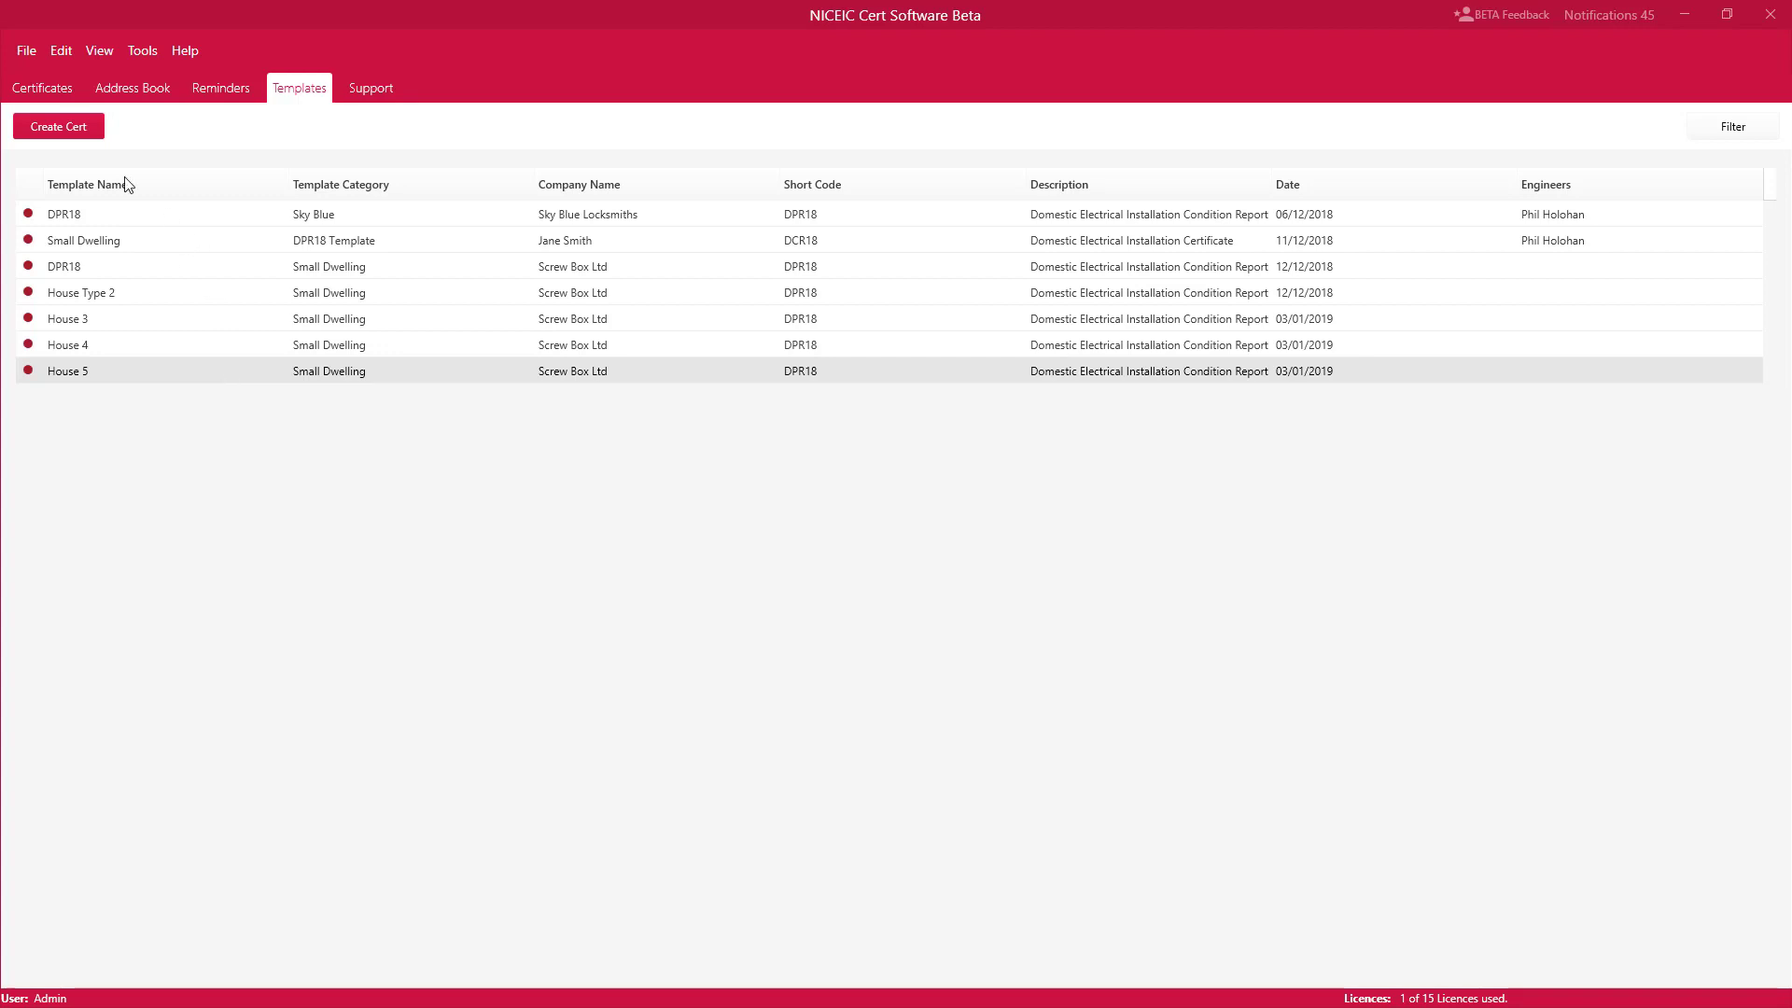
Save certificate DCR18/1 as a Small Dwelling template named 'House 6' and close it.
click(37, 90)
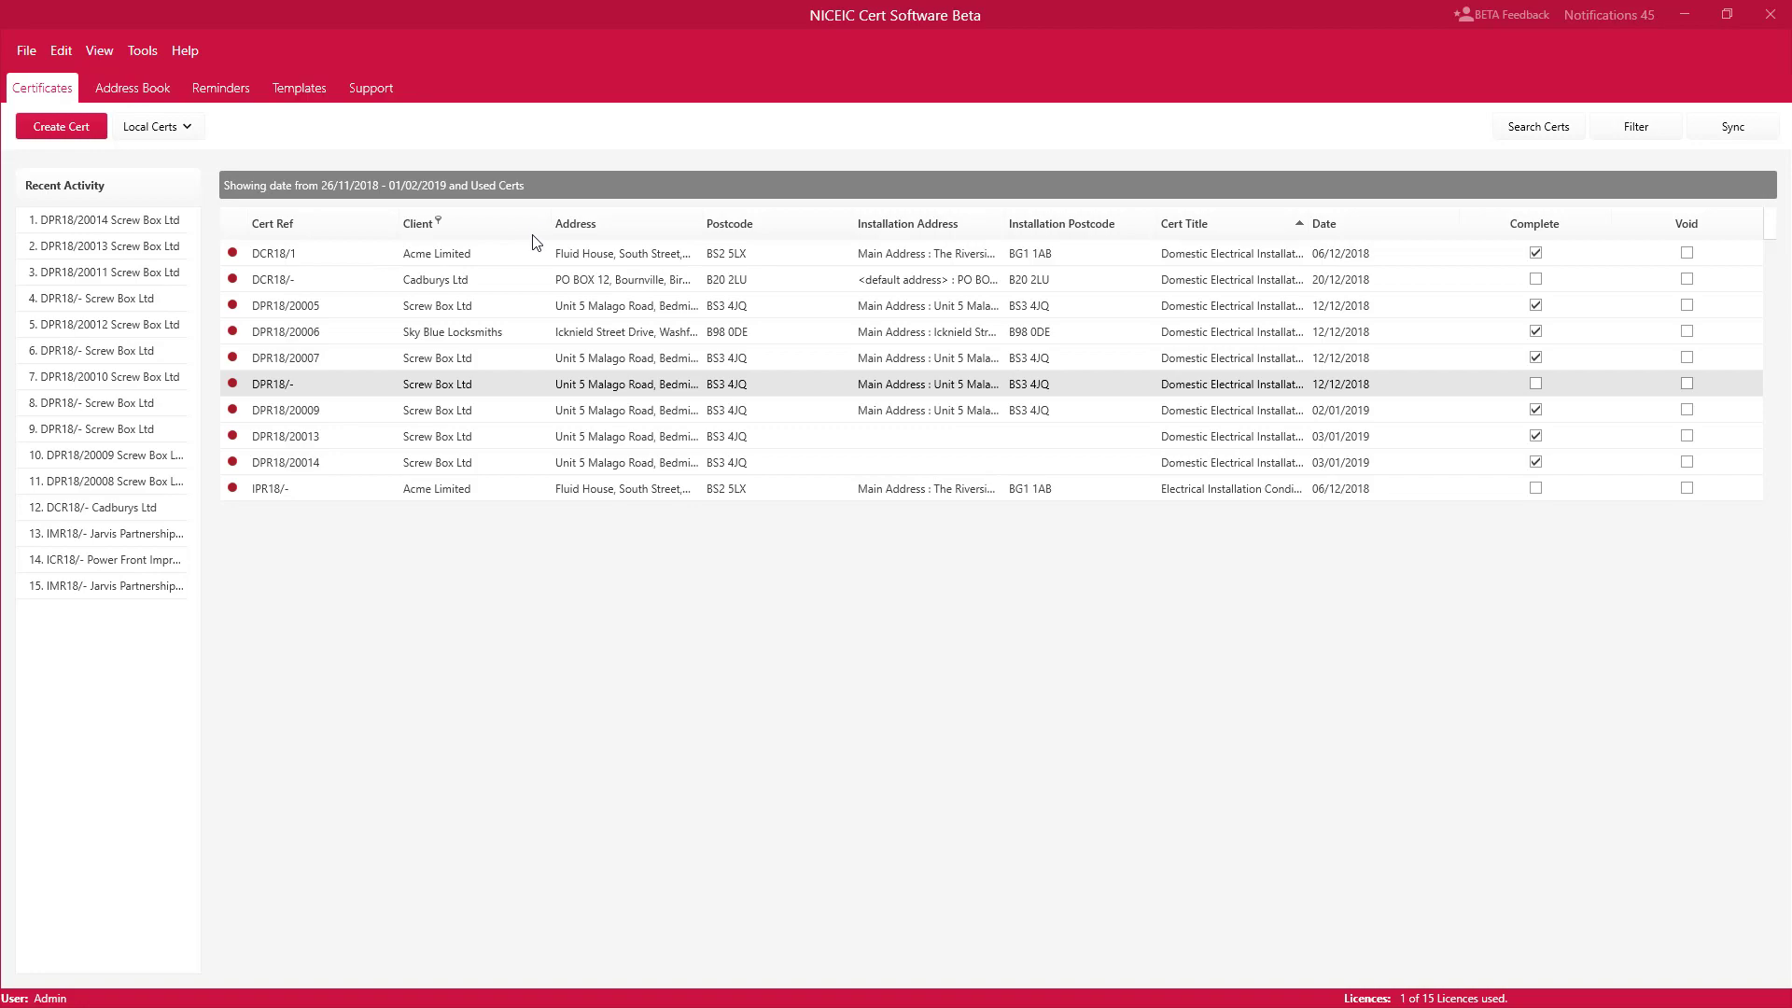
double_click(513, 253)
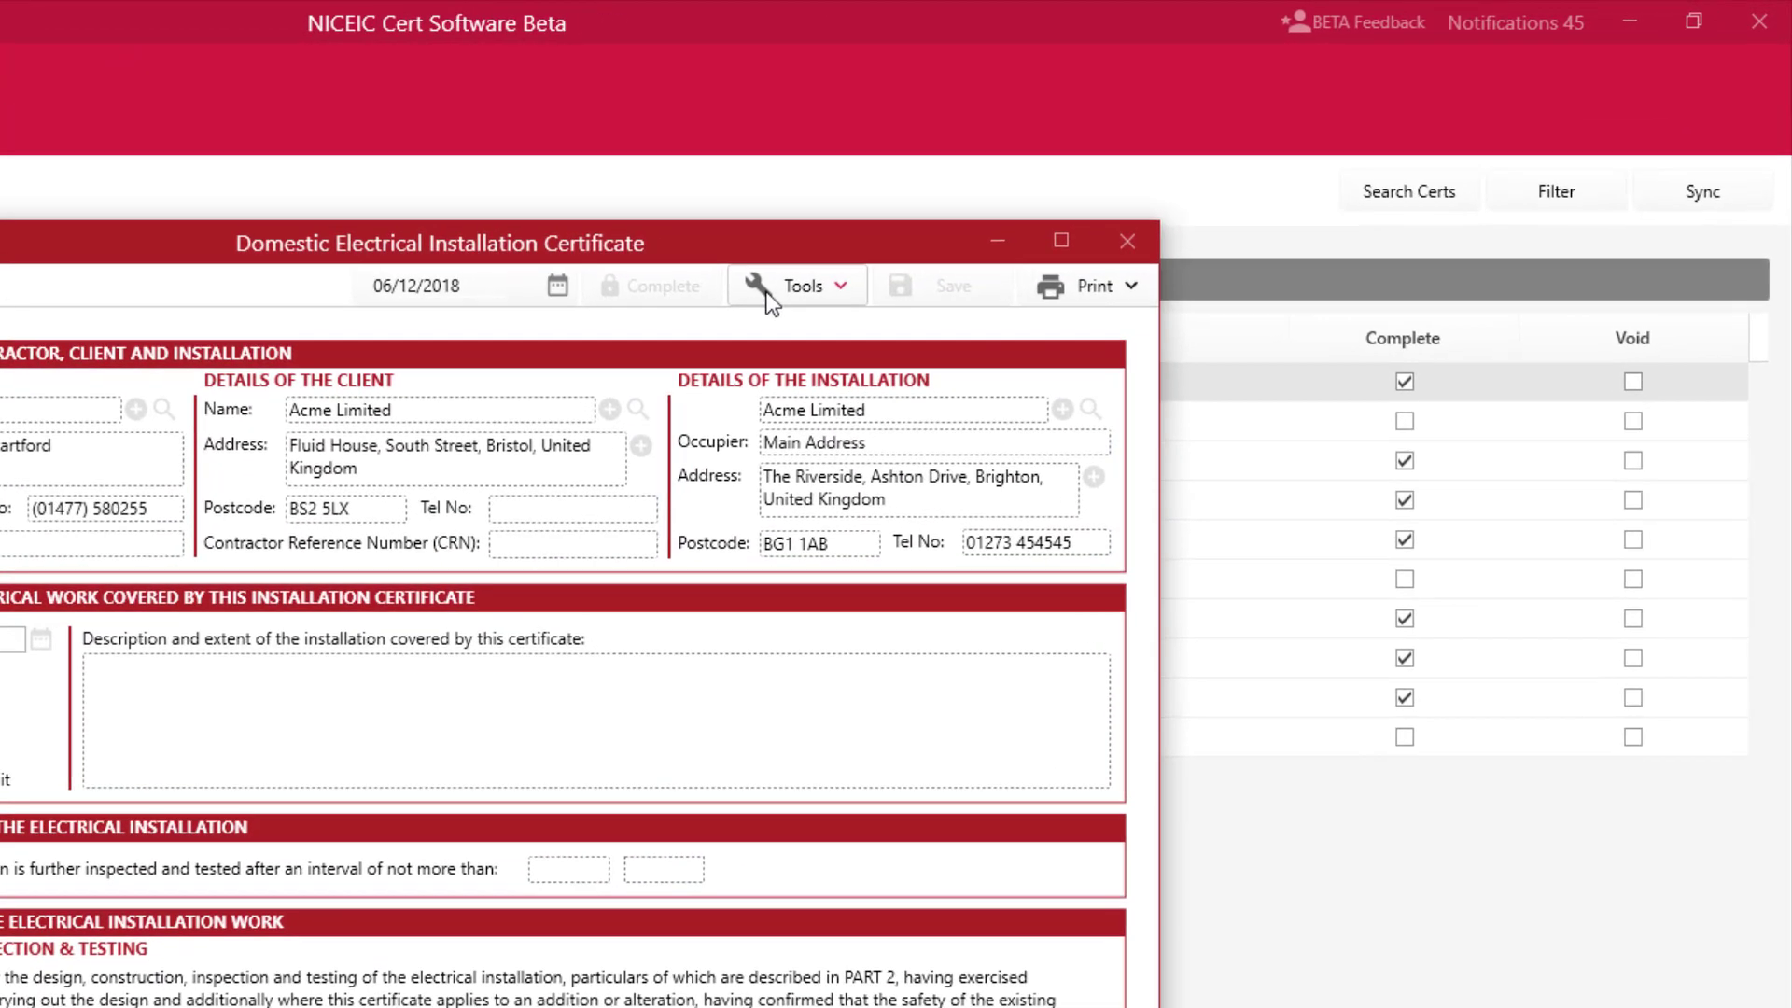
click(1114, 189)
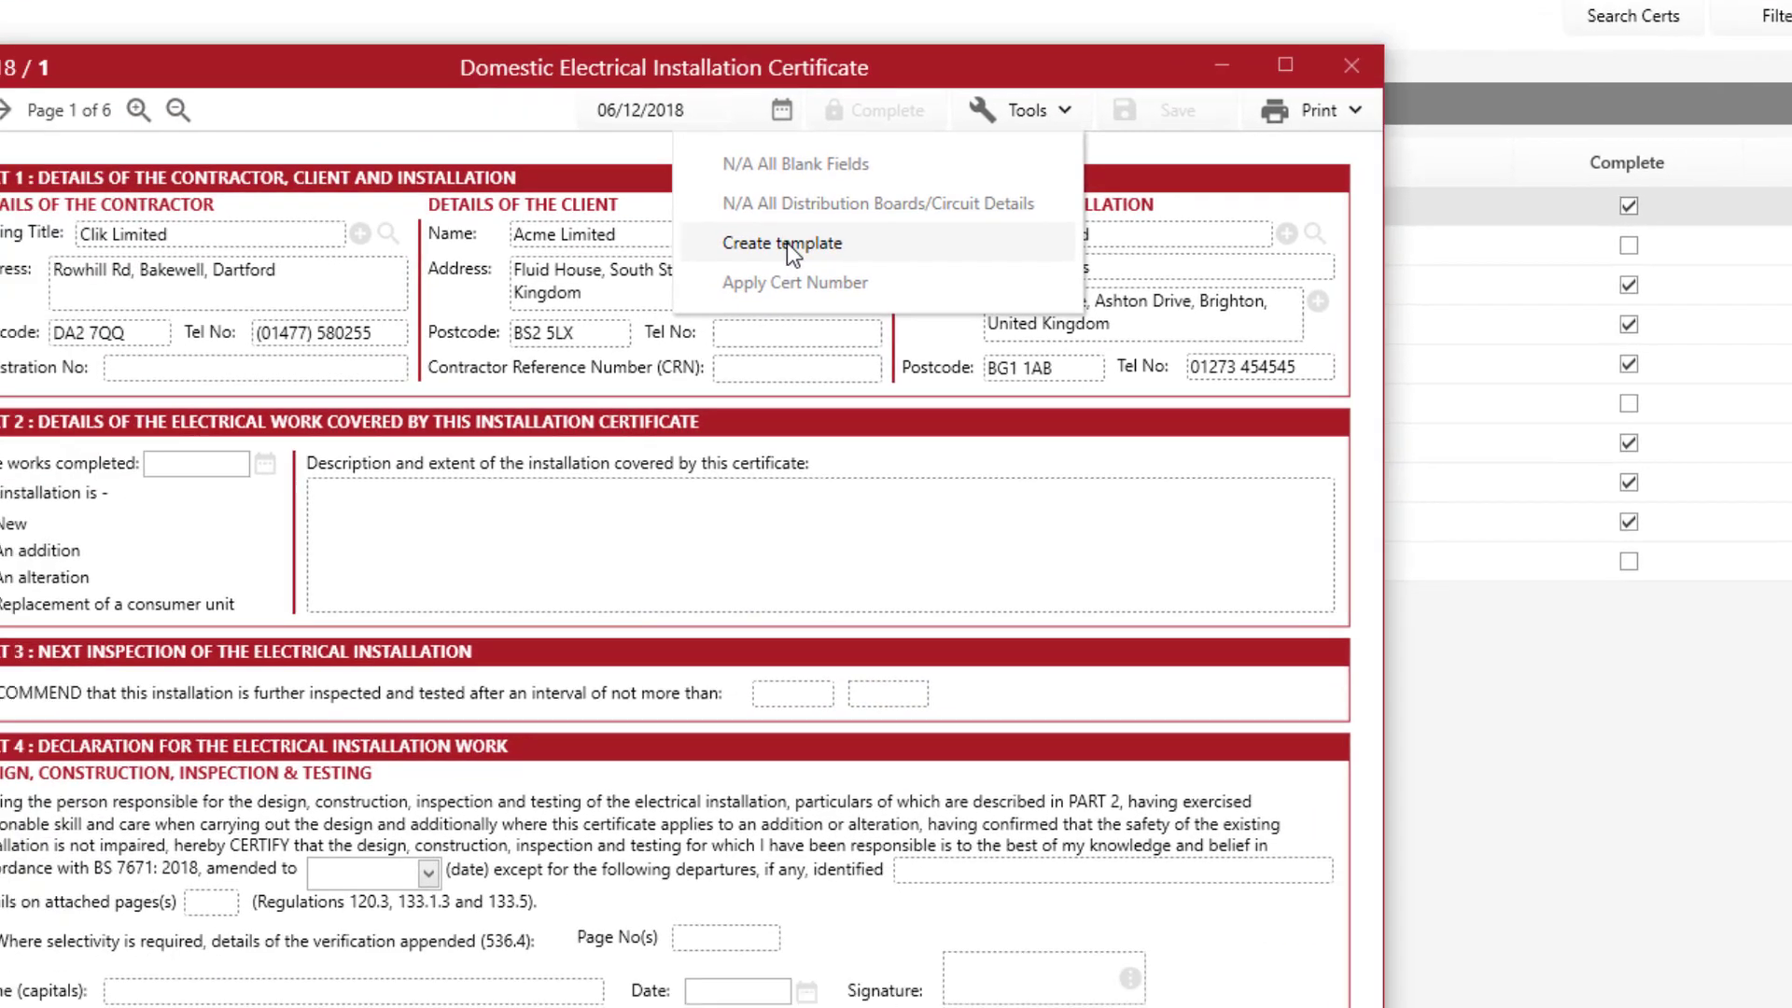
click(571, 419)
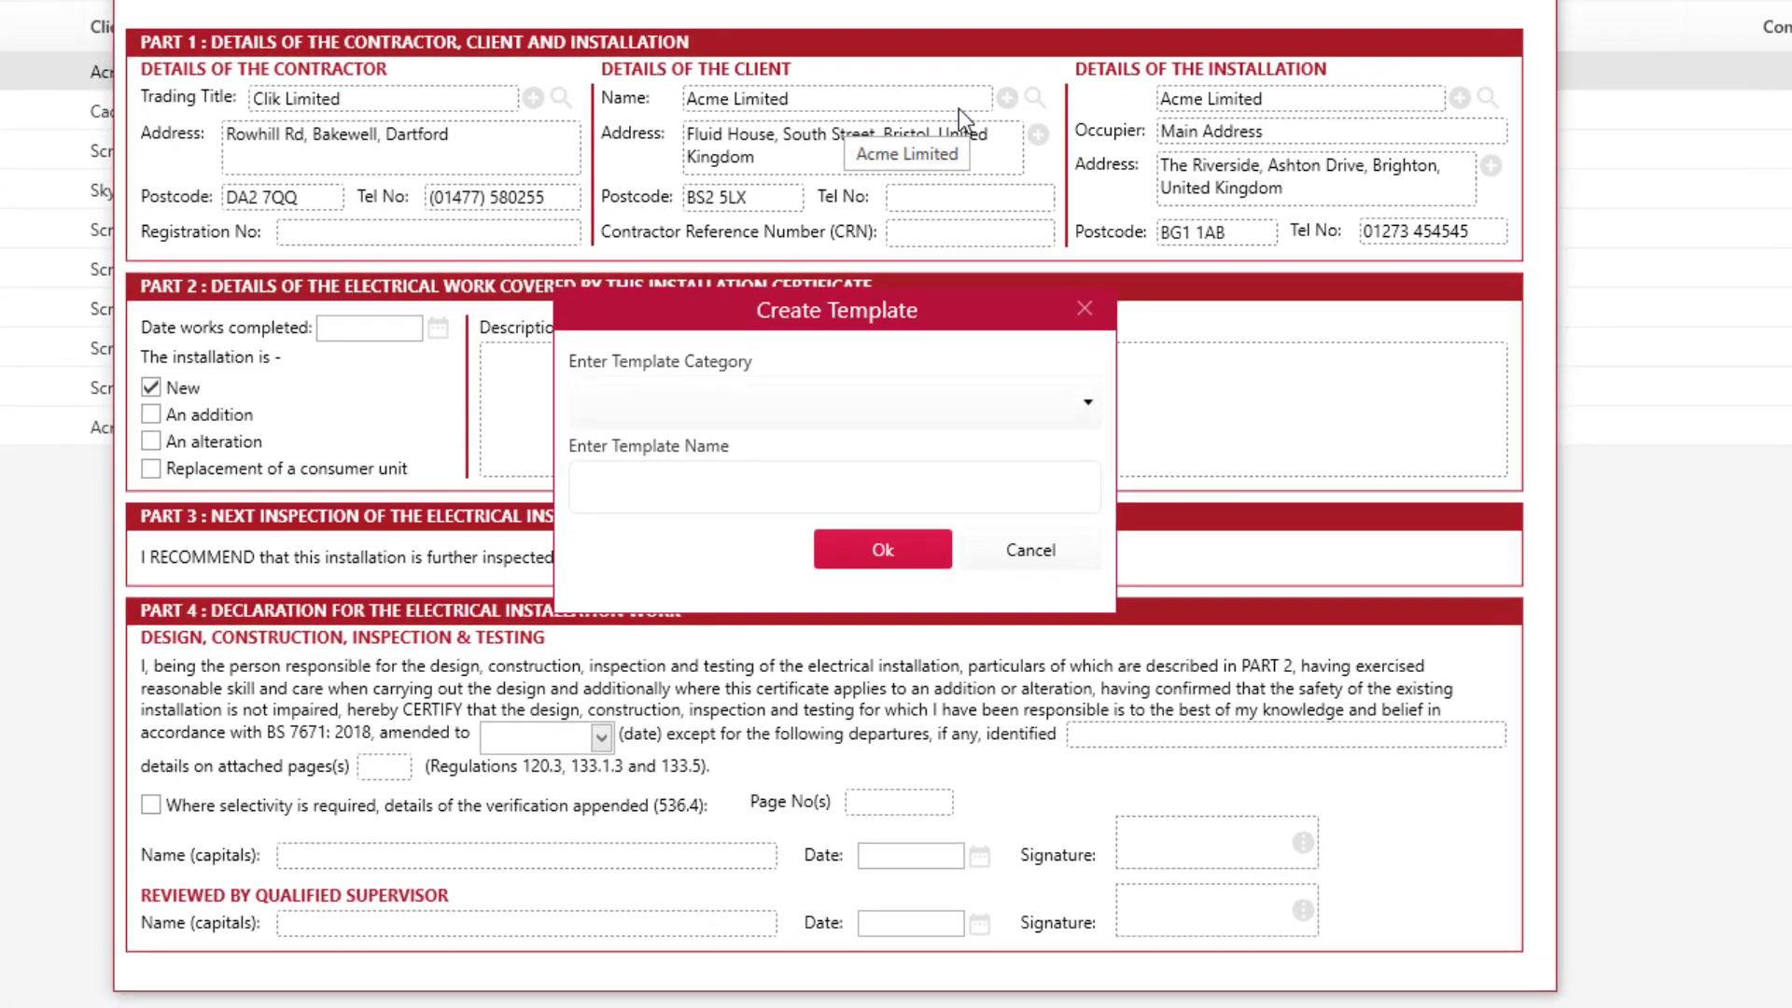
click(1084, 394)
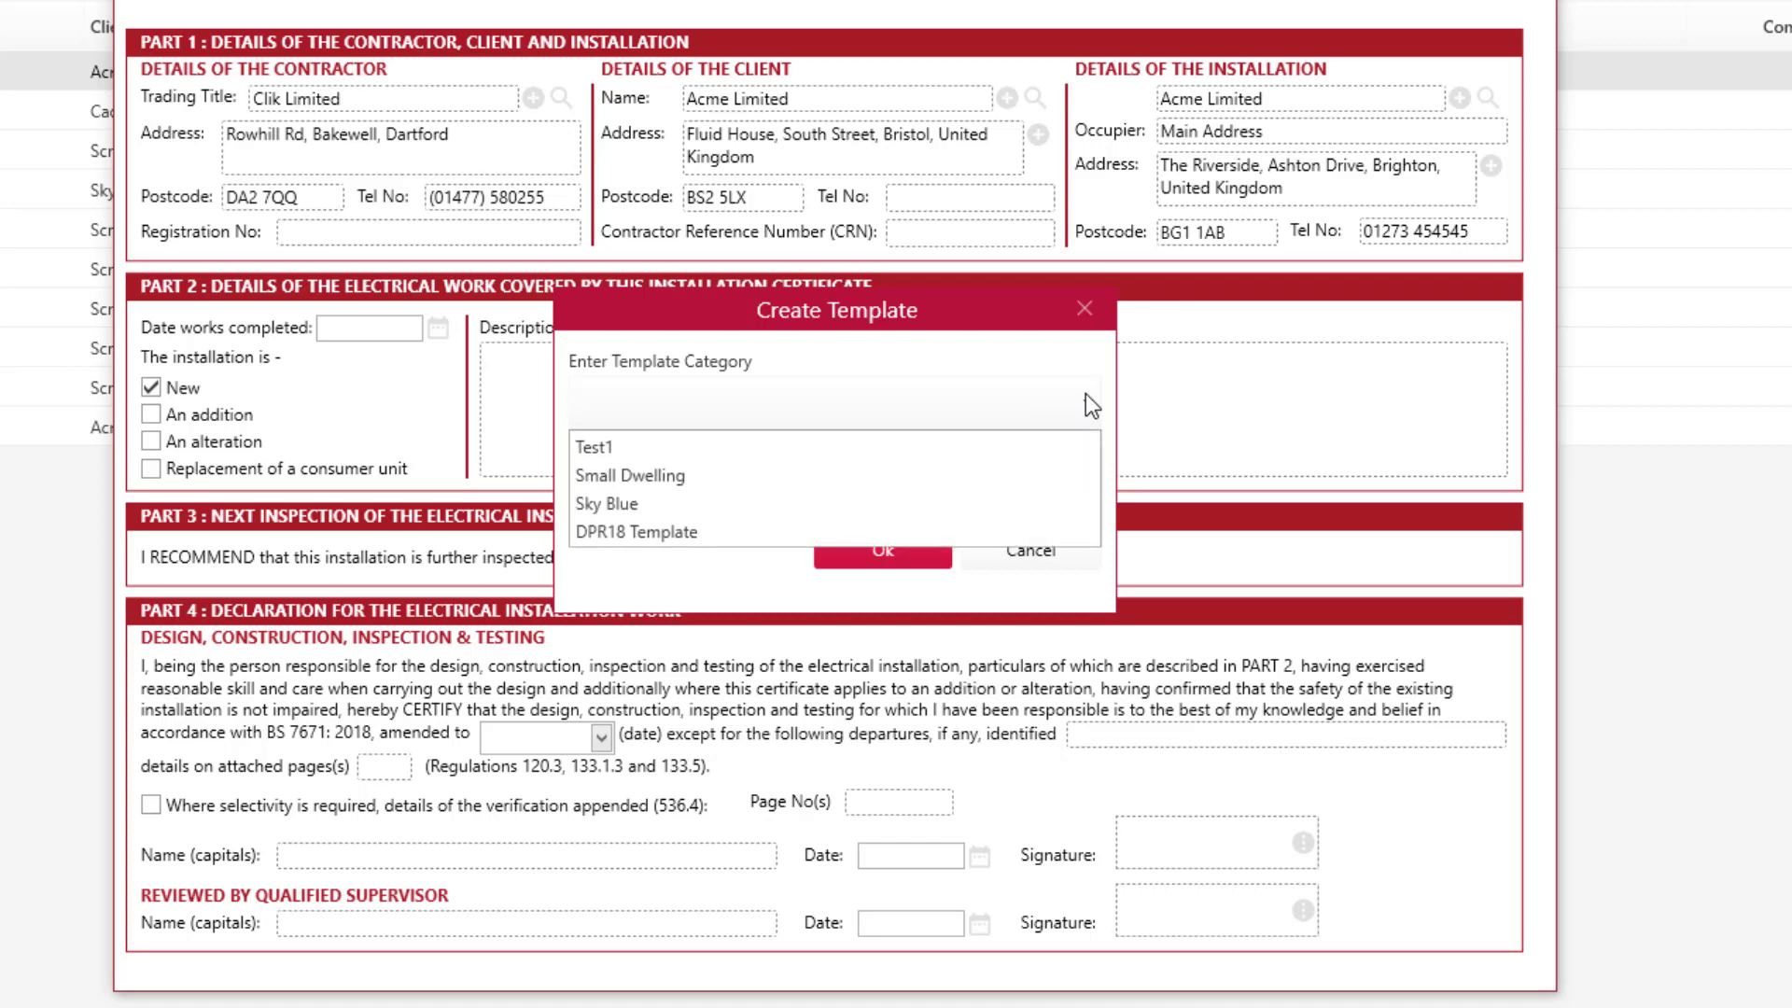
click(708, 473)
click(710, 483)
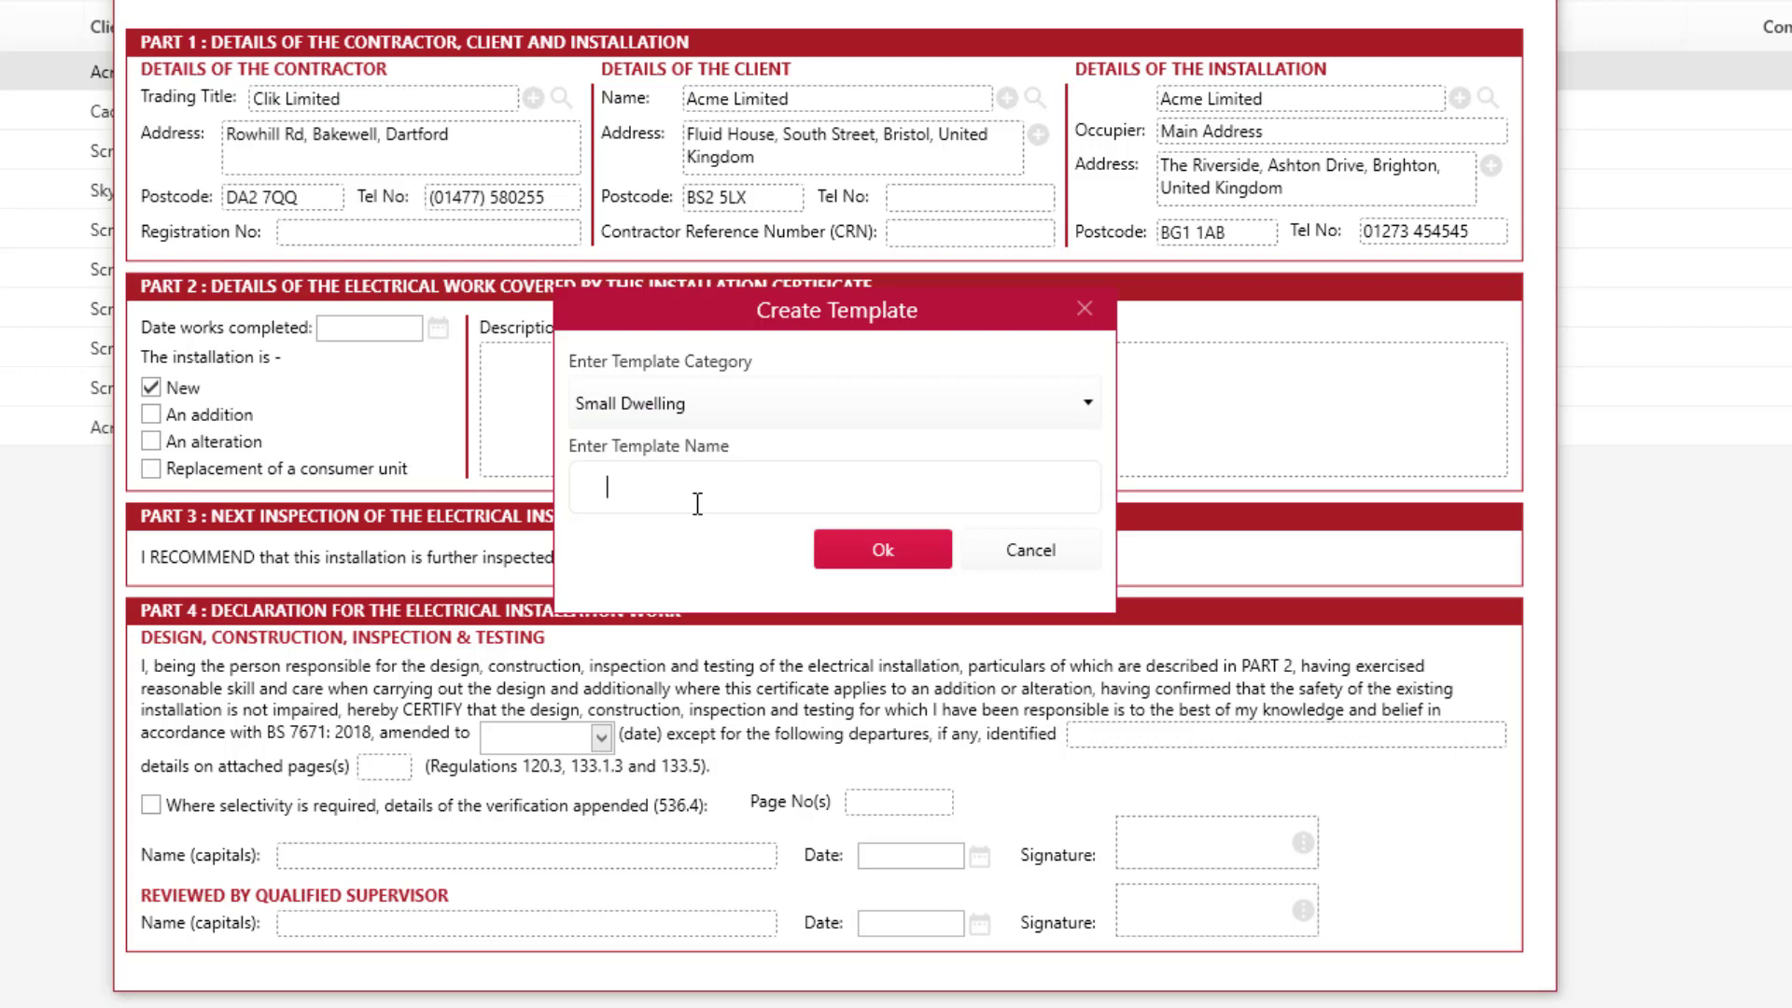
text(House 6)
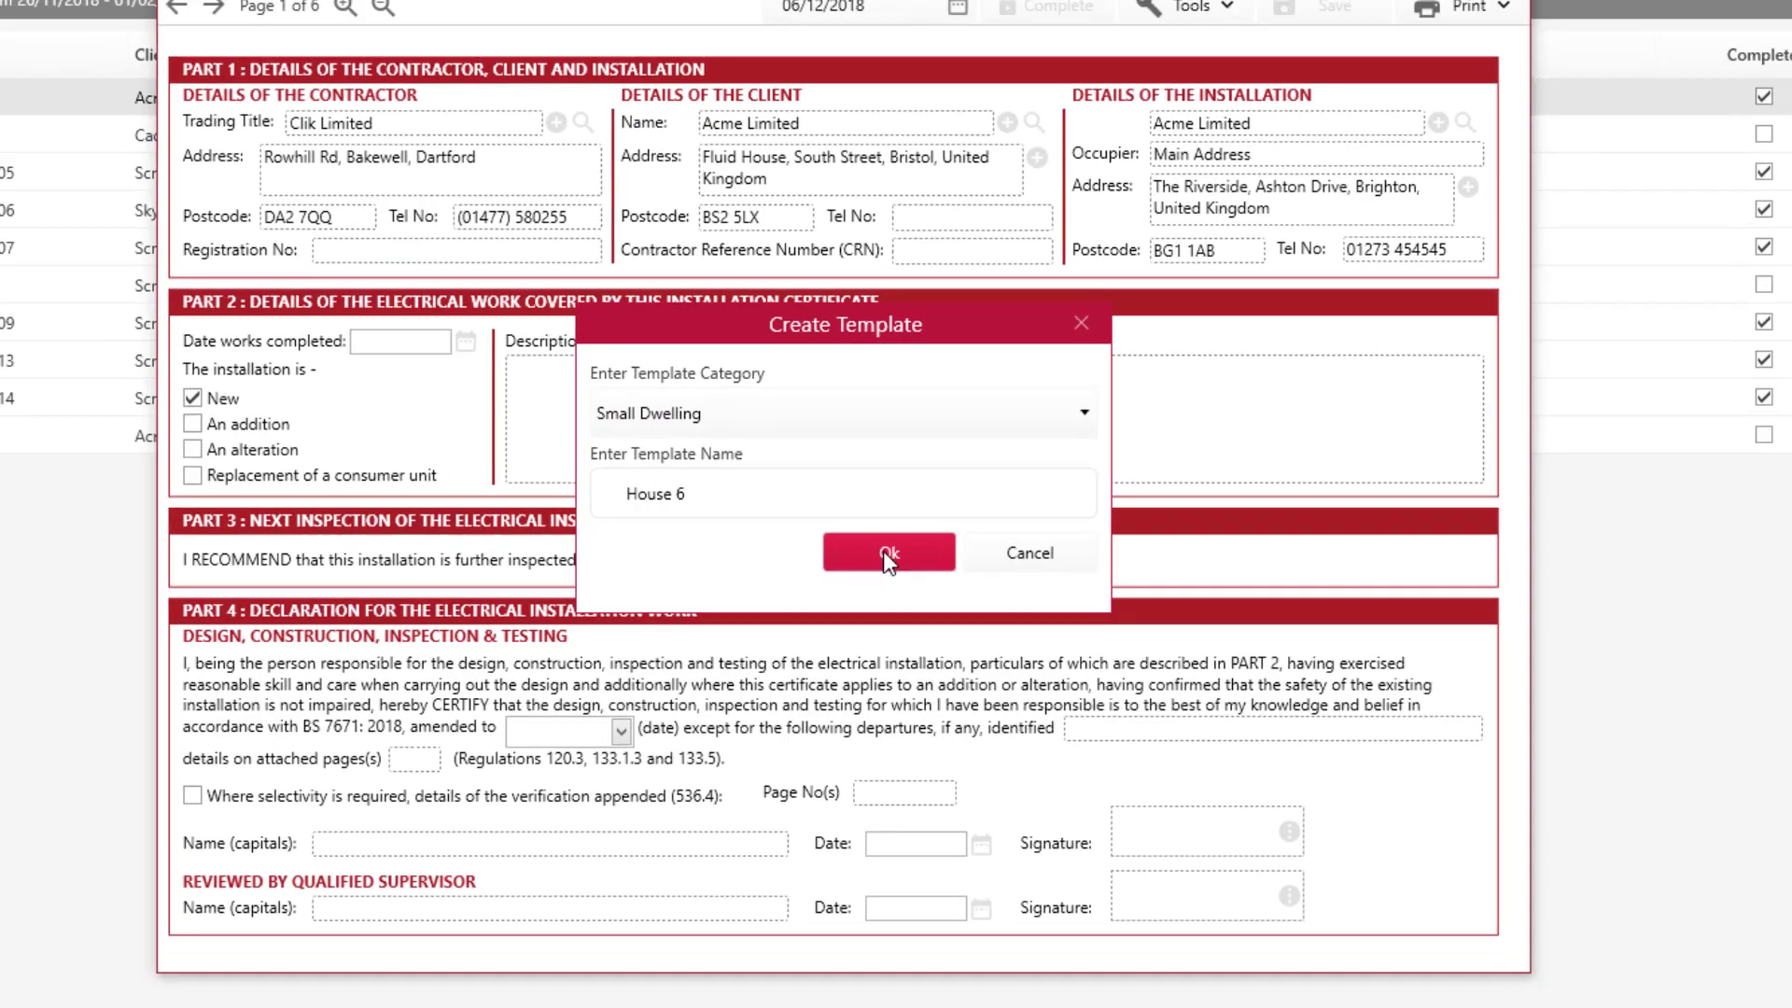
click(883, 550)
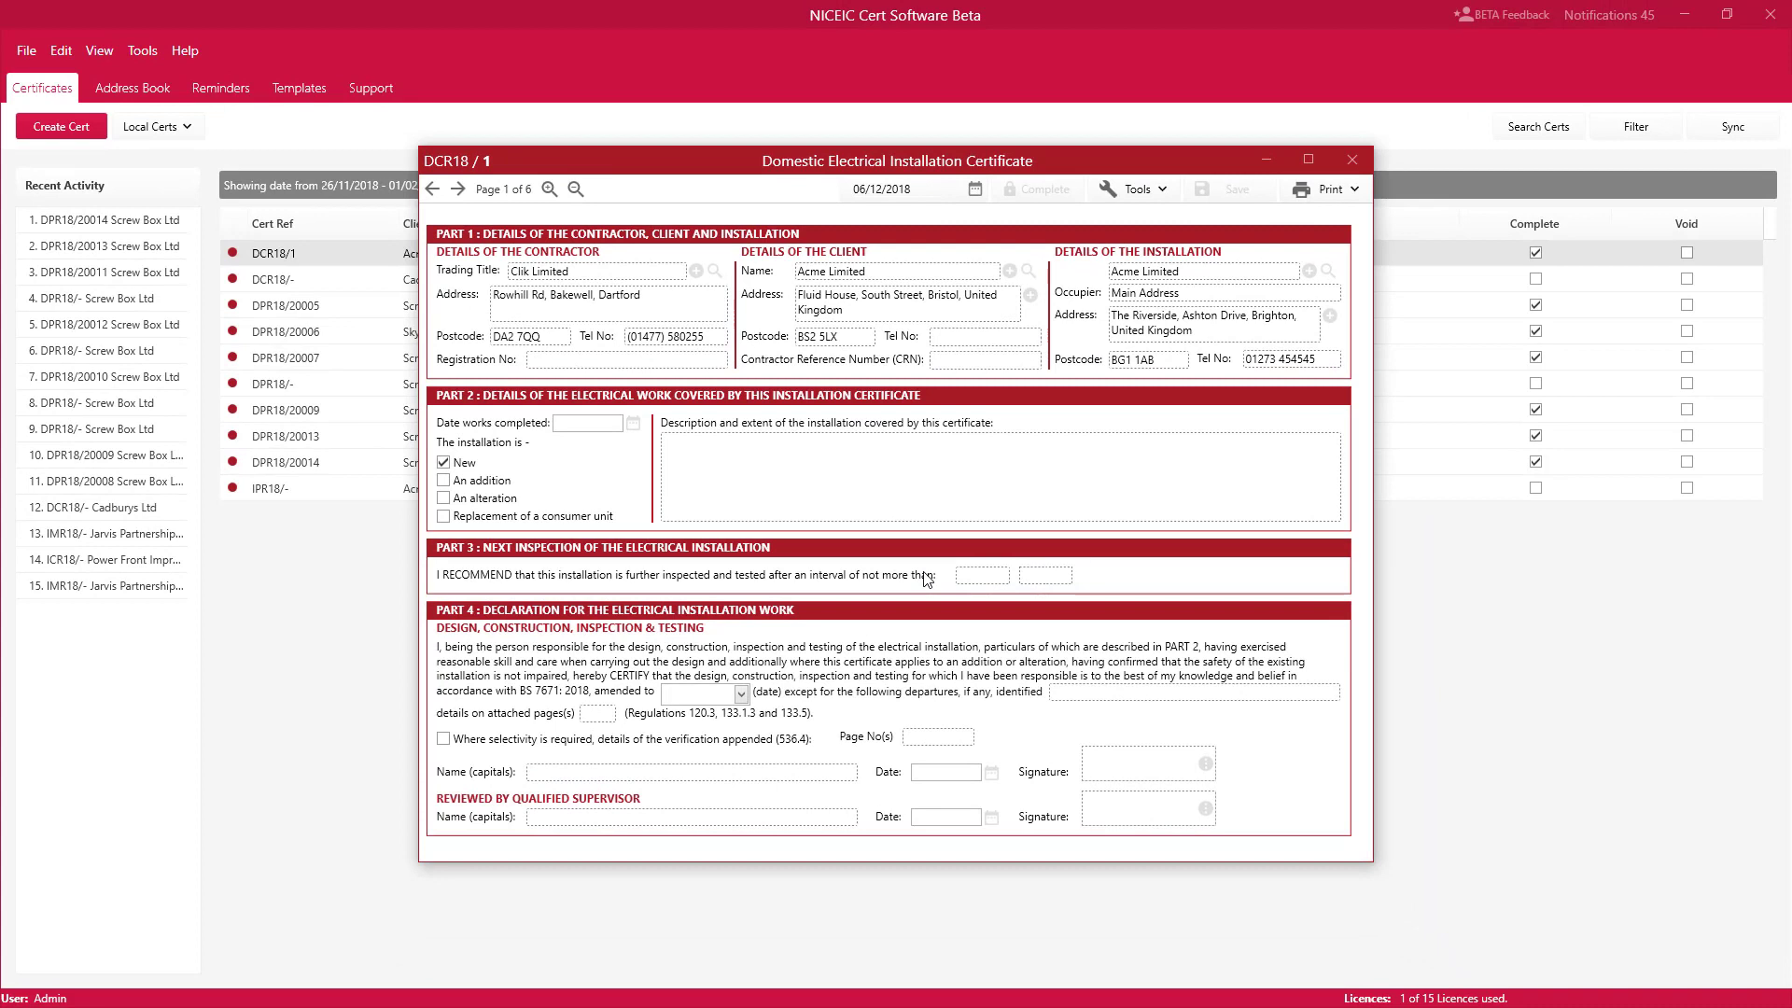
click(1353, 160)
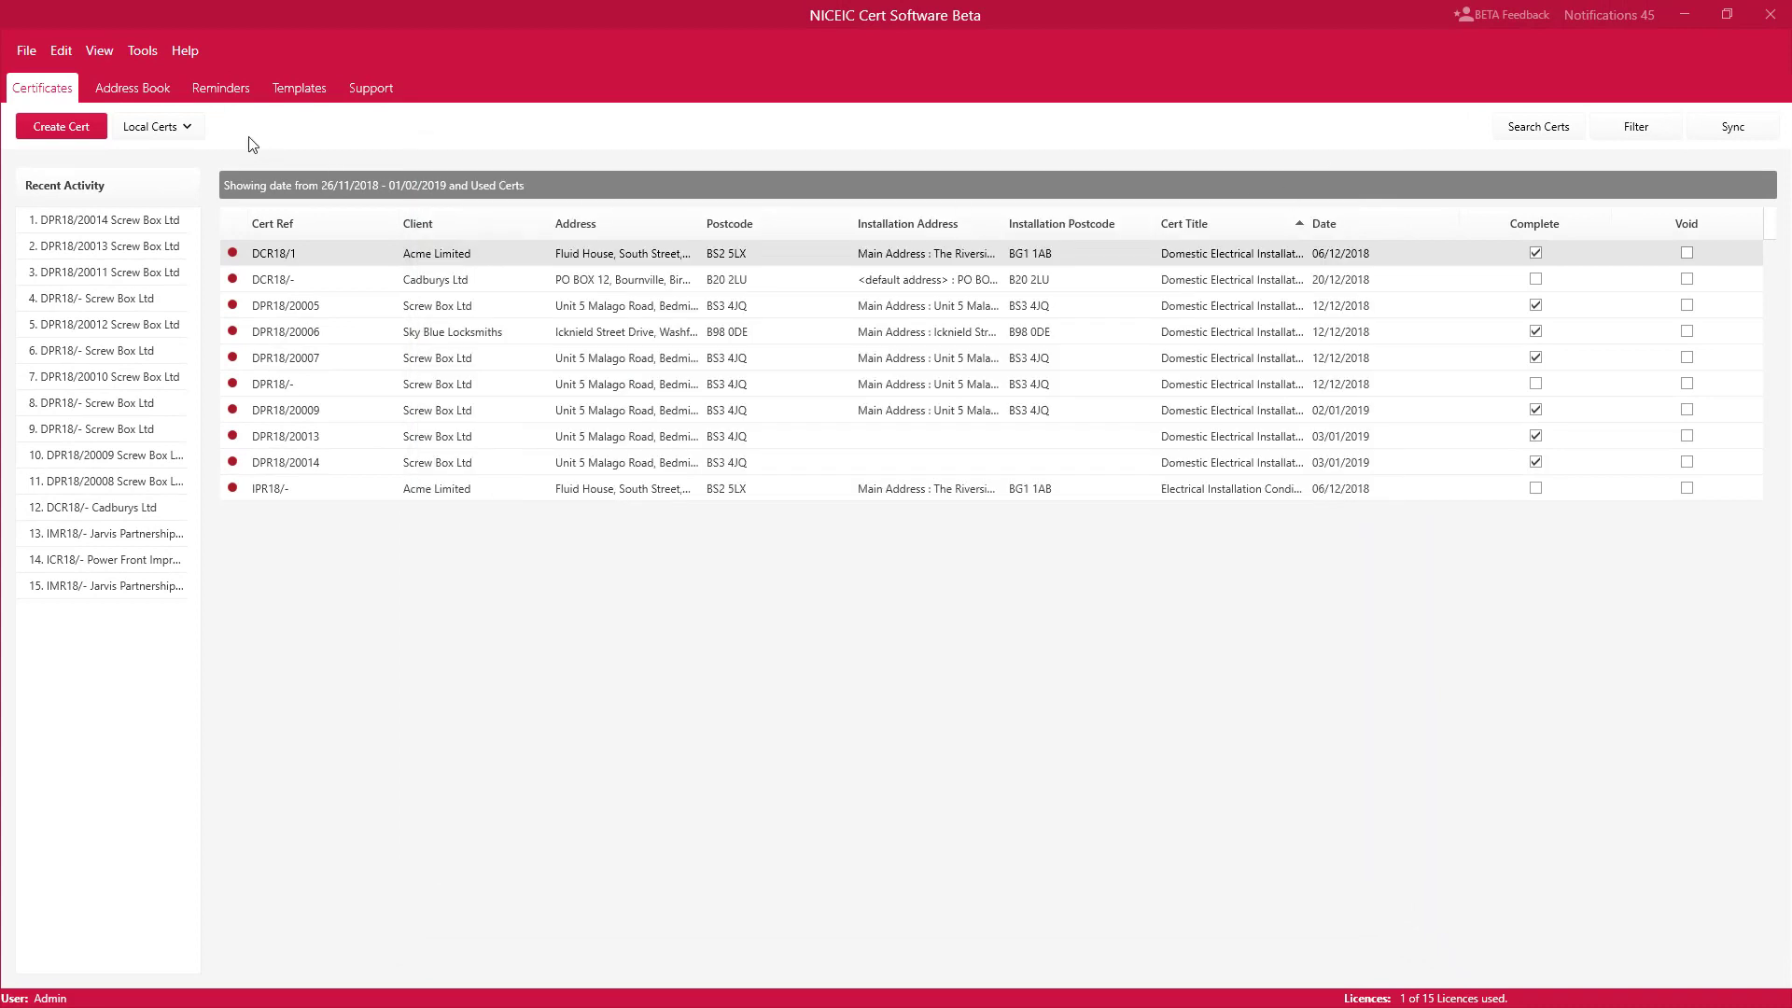
click(298, 87)
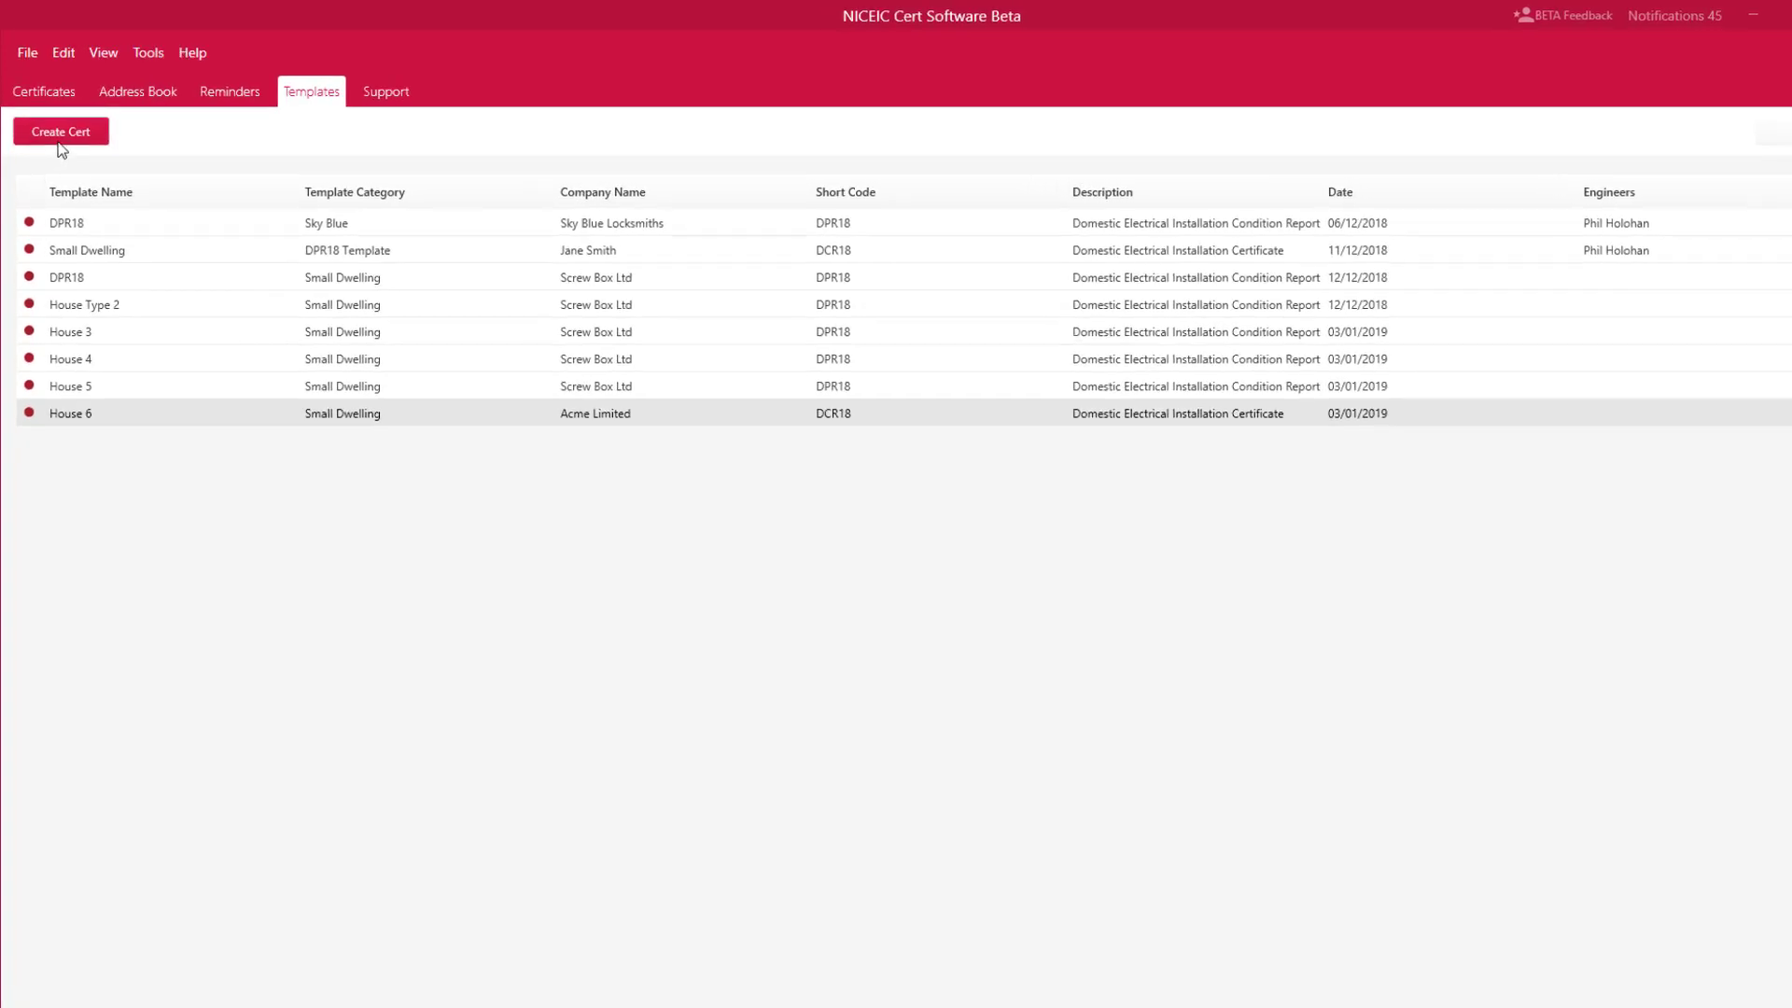
Generate a Domestic Electrical Installation Certificate from House 6, open it, then close it.
click(60, 140)
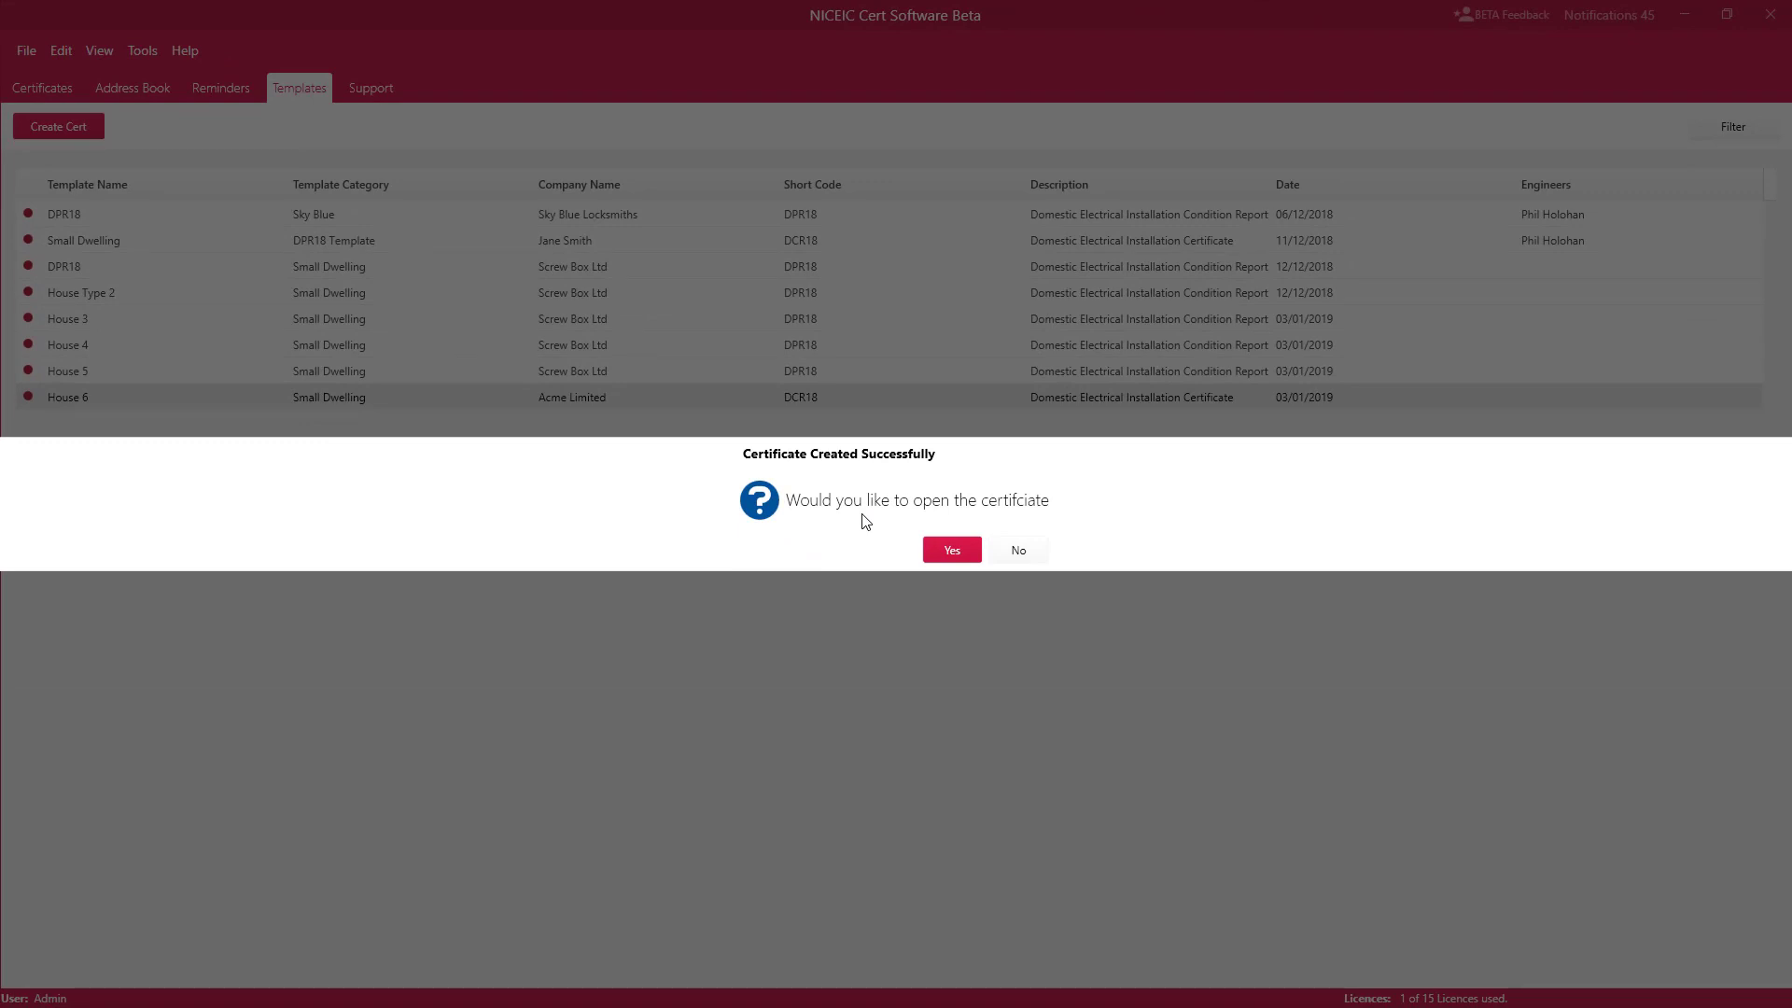
click(950, 558)
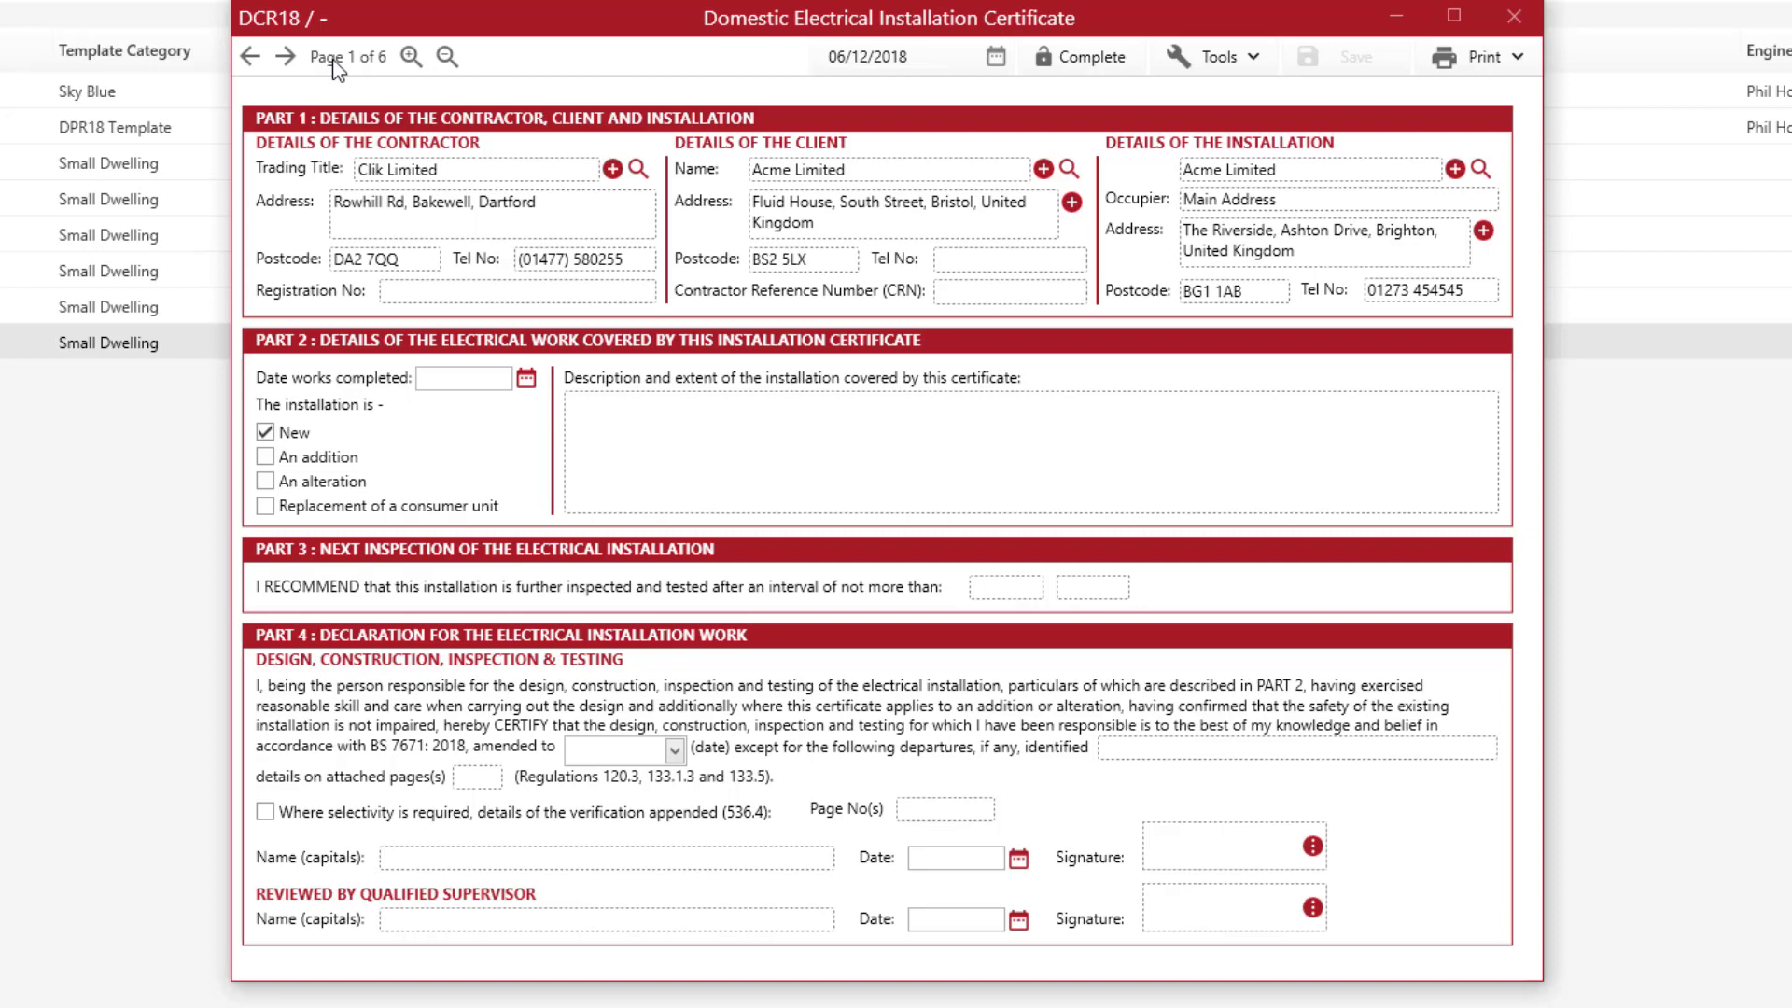
click(1514, 16)
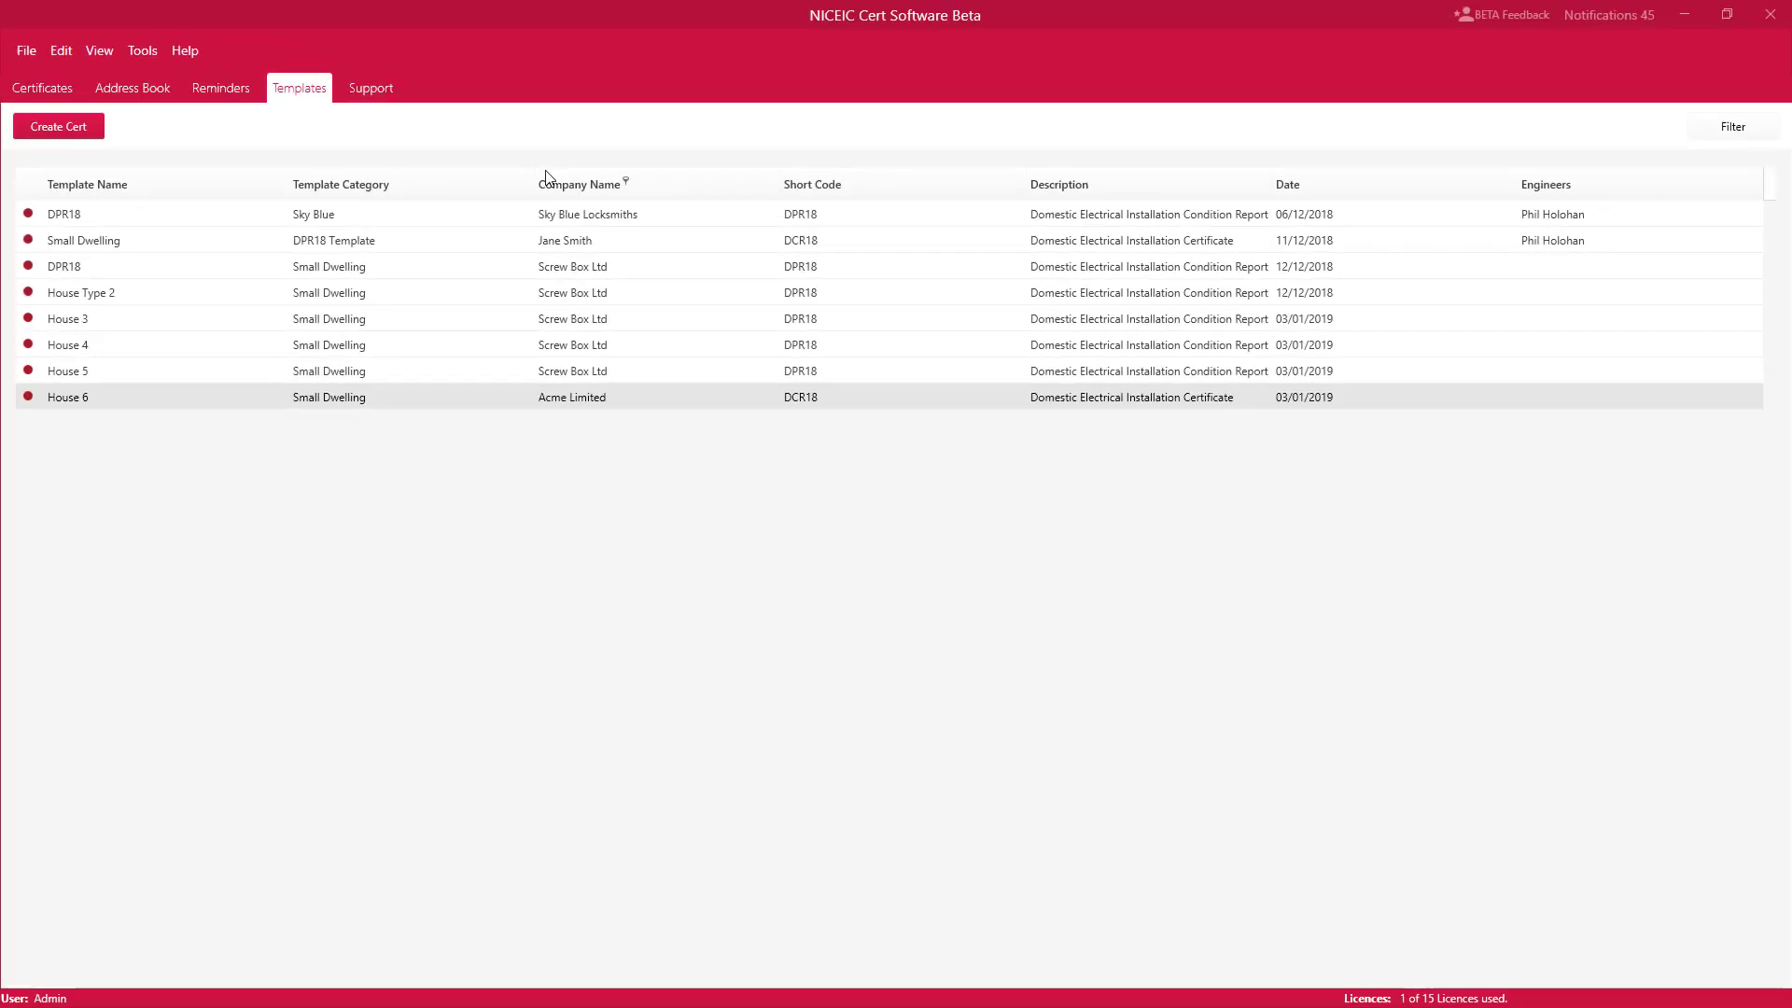
Display Clik's Support page with its Getting Started guides and Knowledge Base articles.
click(385, 84)
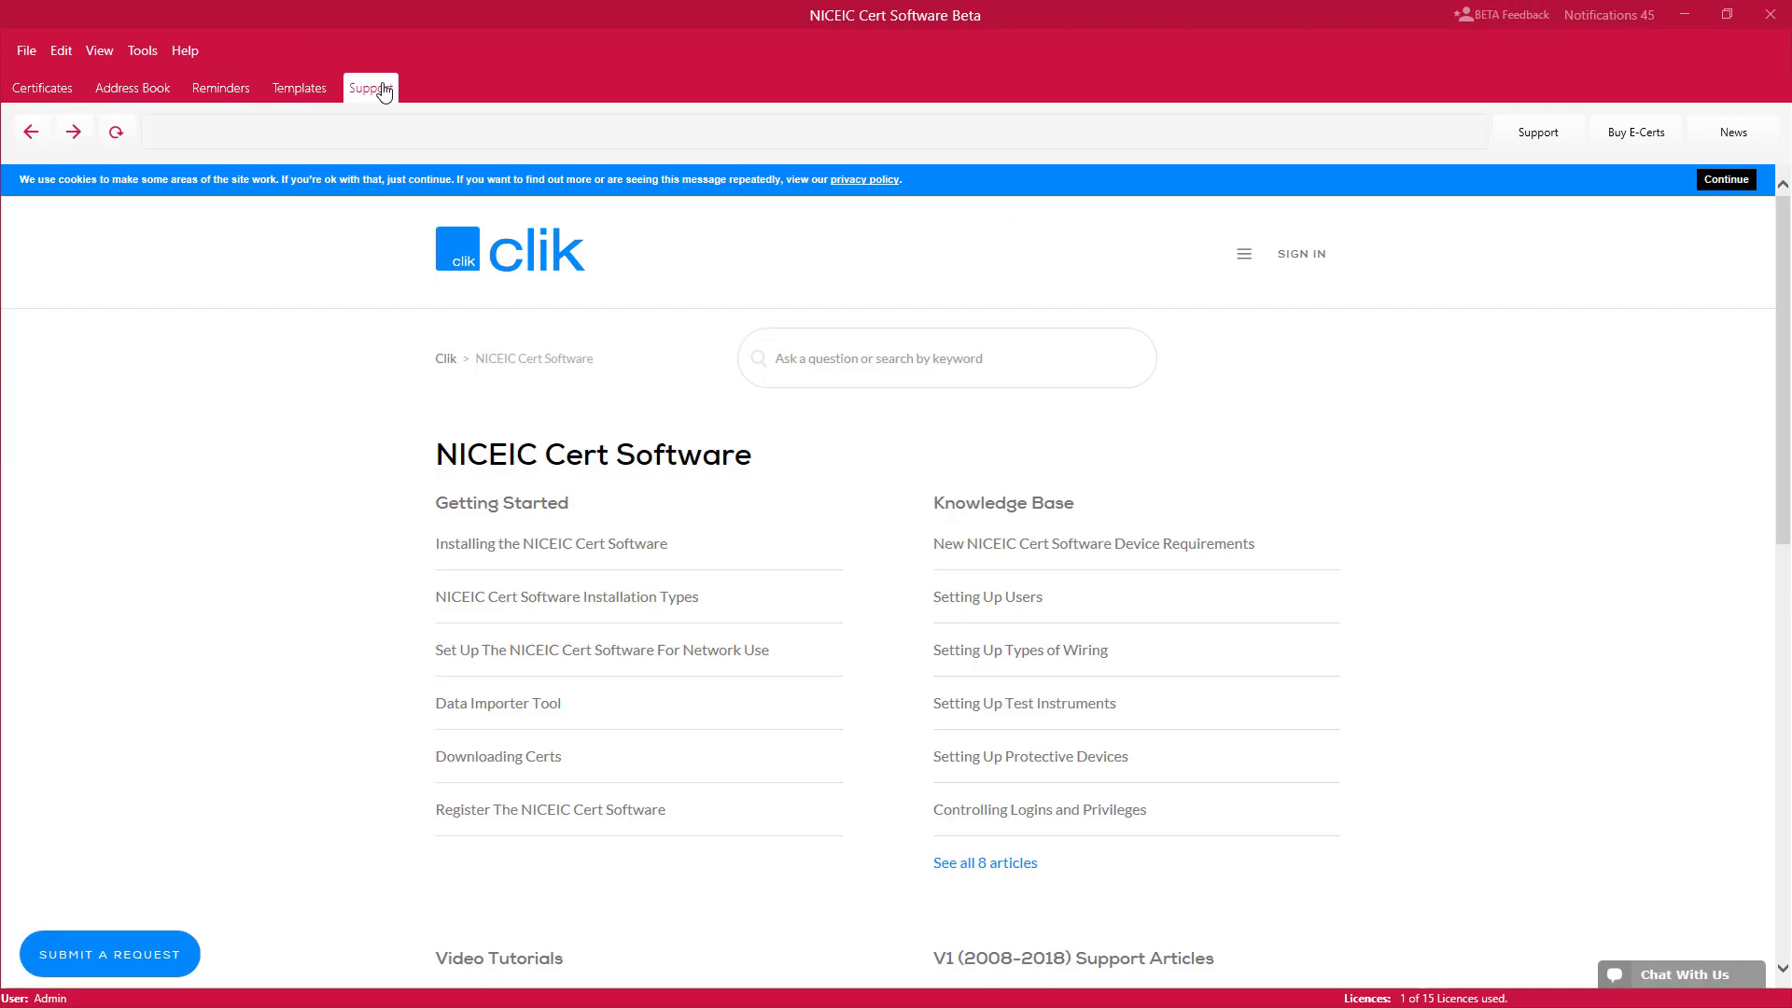